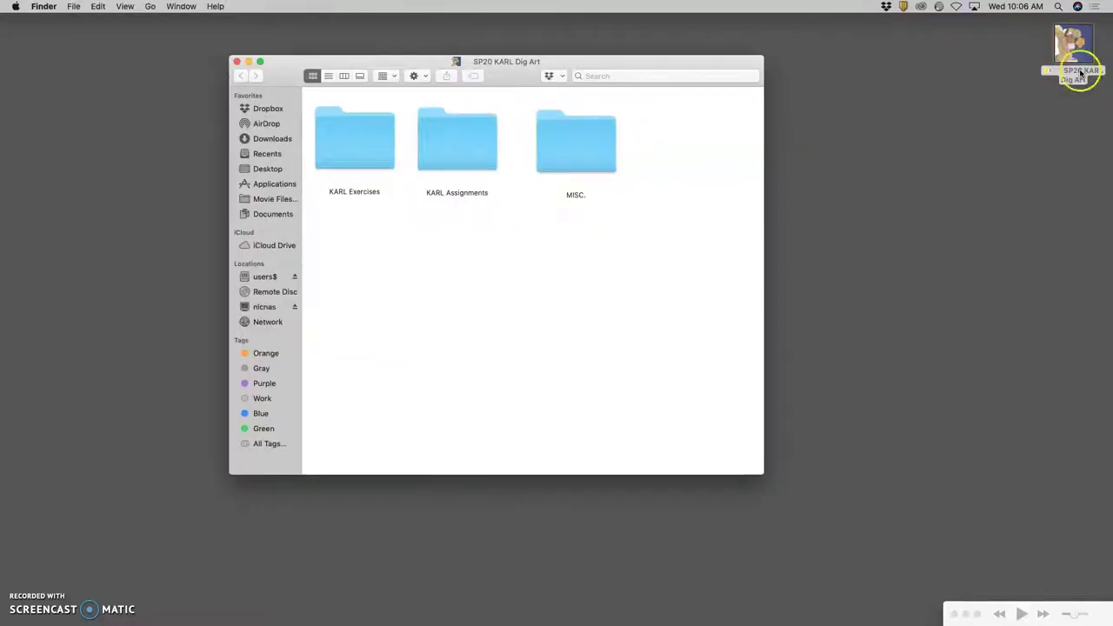
# Reposition the SP20 KARL Dig Art folder on the desktop
pyautogui.click(973, 254)
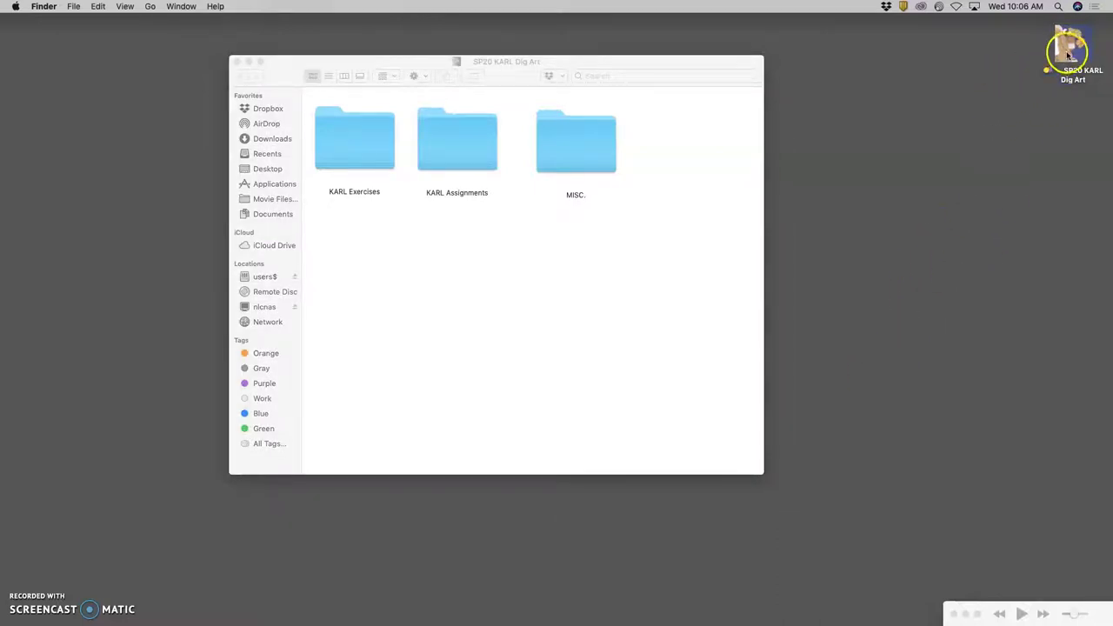
pyautogui.moveTo(1068, 55); pyautogui.dragTo(984, 64)
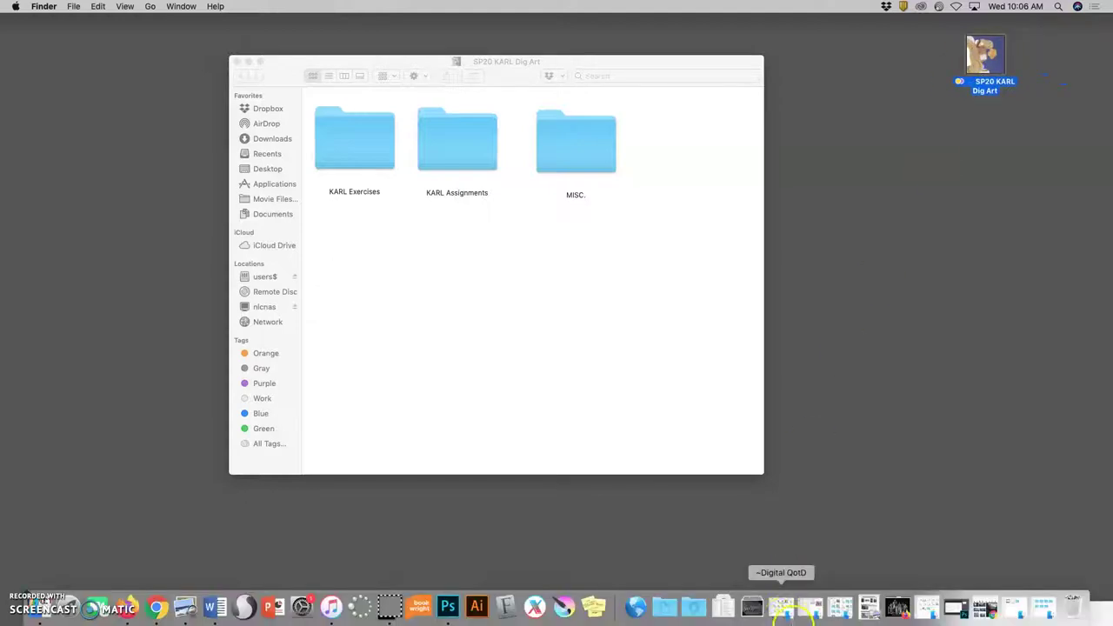
pyautogui.click(984, 52)
pyautogui.moveTo(978, 55); pyautogui.dragTo(987, 54)
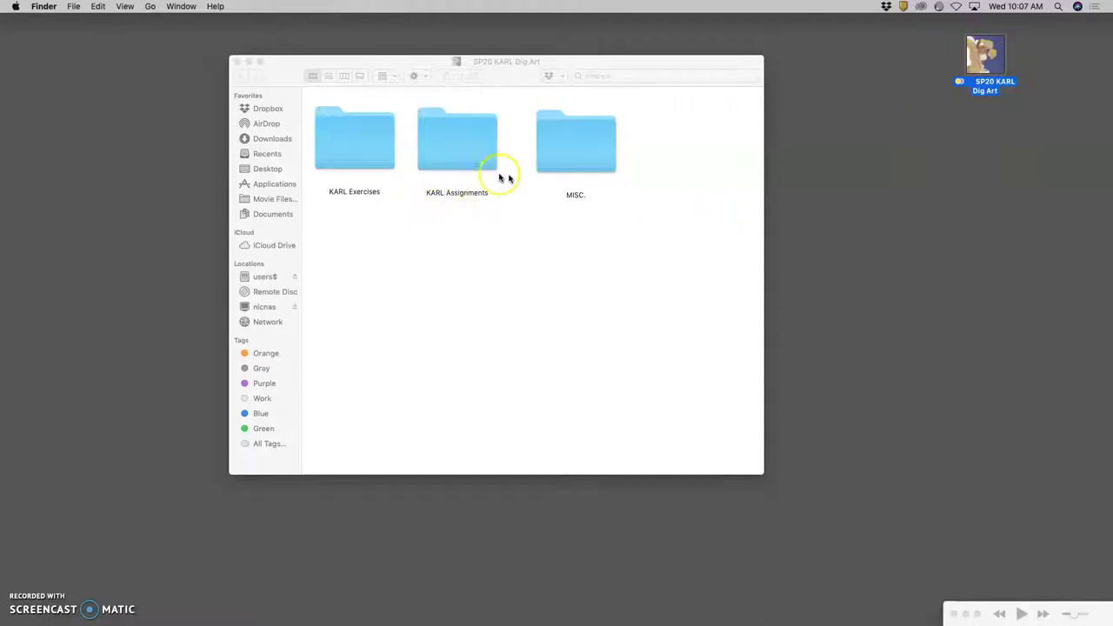
# In the SP20 KARL Dig Art window, open KARL Exercises, then Exercise 1 Cartoon Jumble
pyautogui.click(526, 204)
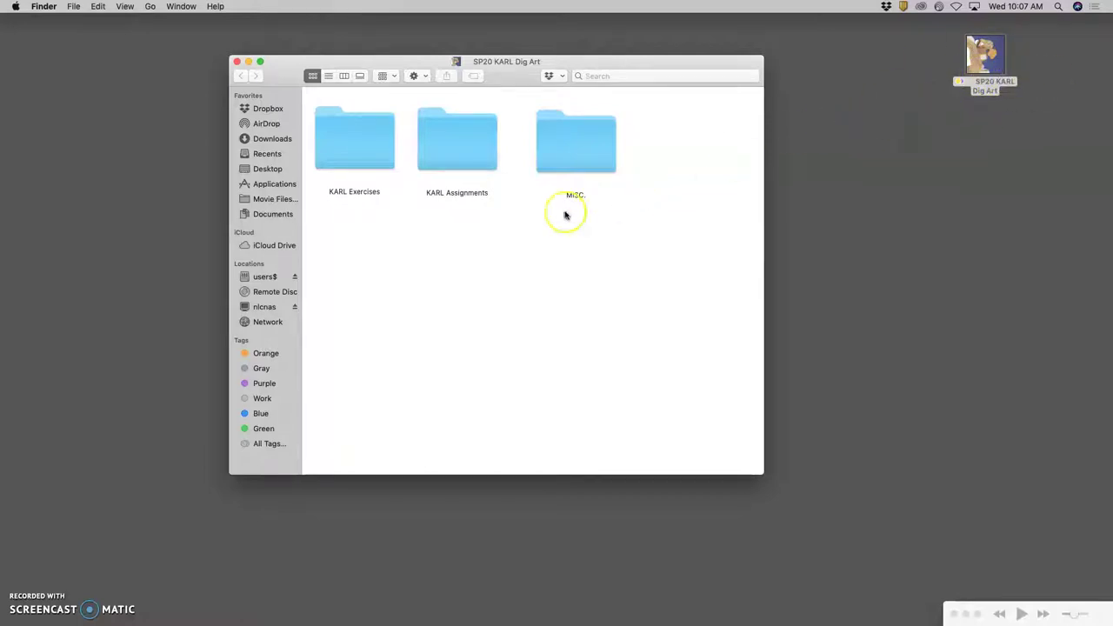
pyautogui.doubleClick(345, 149)
pyautogui.doubleClick(386, 149)
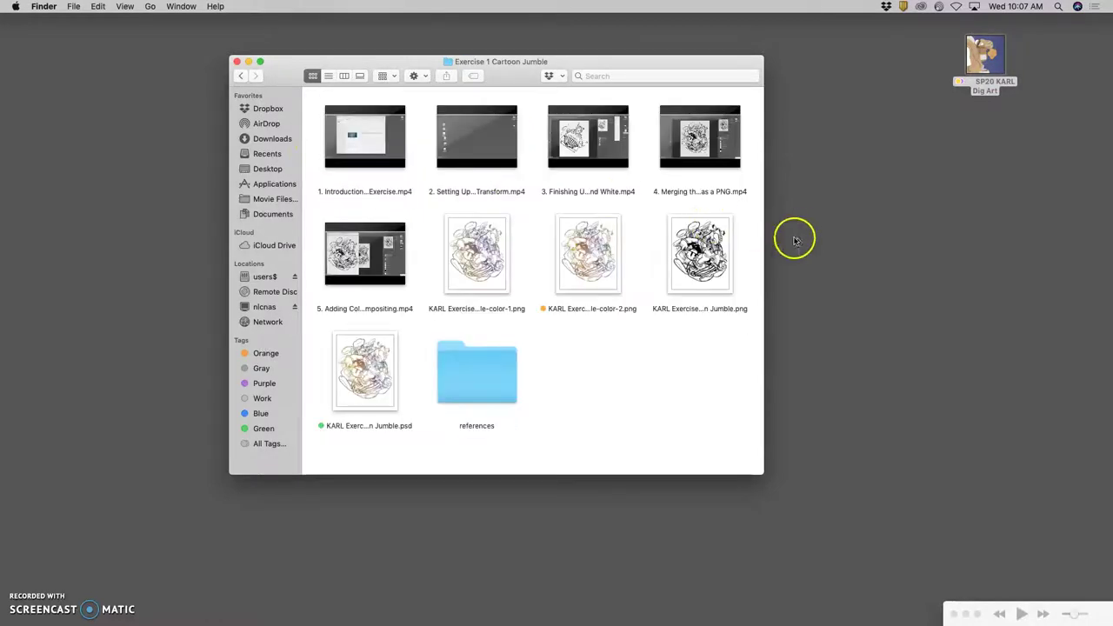
# Open the color-2 PNG in a larger Preview window and copy a square framing the whole drawing
pyautogui.doubleClick(587, 265)
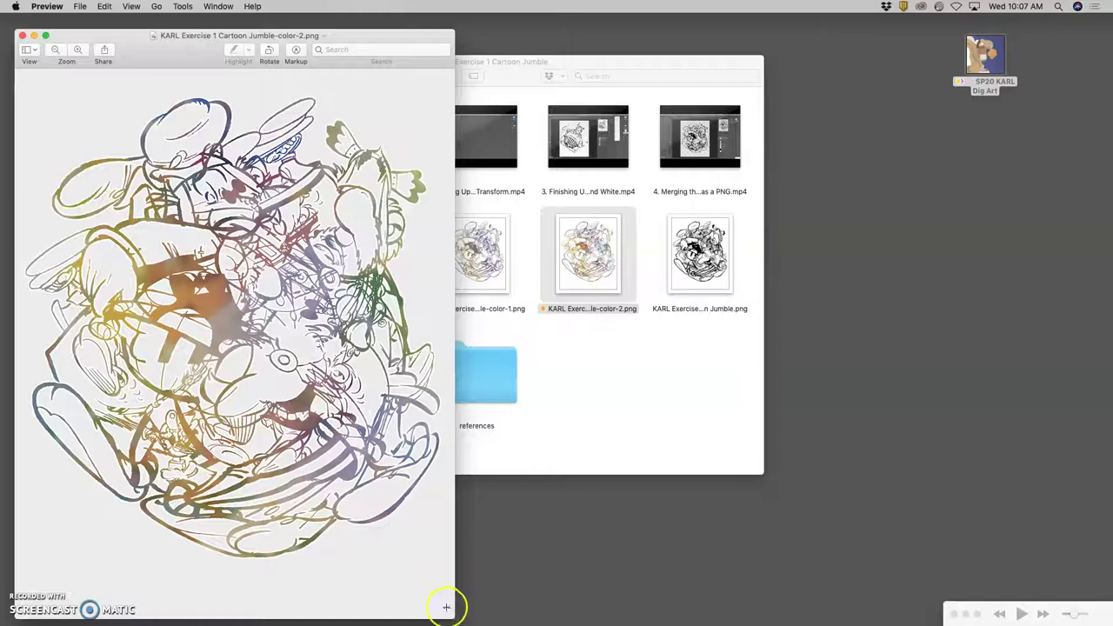
pyautogui.moveTo(448, 614); pyautogui.dragTo(674, 622)
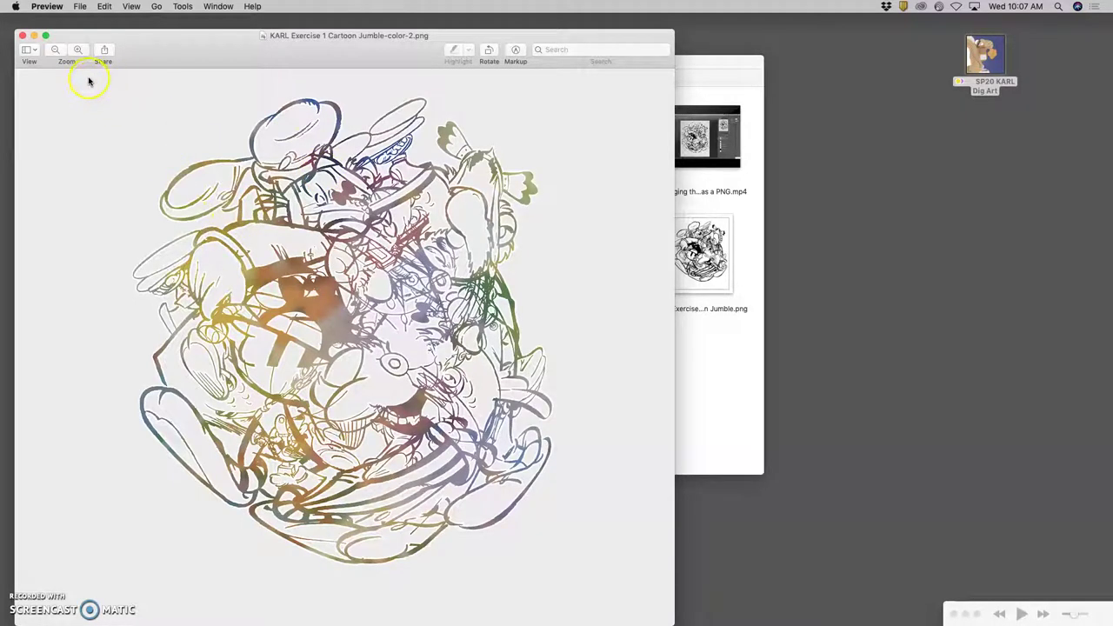
pyautogui.moveTo(96, 79); pyautogui.dragTo(571, 550)
pyautogui.moveTo(95, 548); pyautogui.dragTo(126, 530)
pyautogui.moveTo(323, 298); pyautogui.dragTo(333, 328)
pyautogui.click(444, 335)
pyautogui.moveTo(470, 340); pyautogui.dragTo(472, 340)
pyautogui.press('super+c')
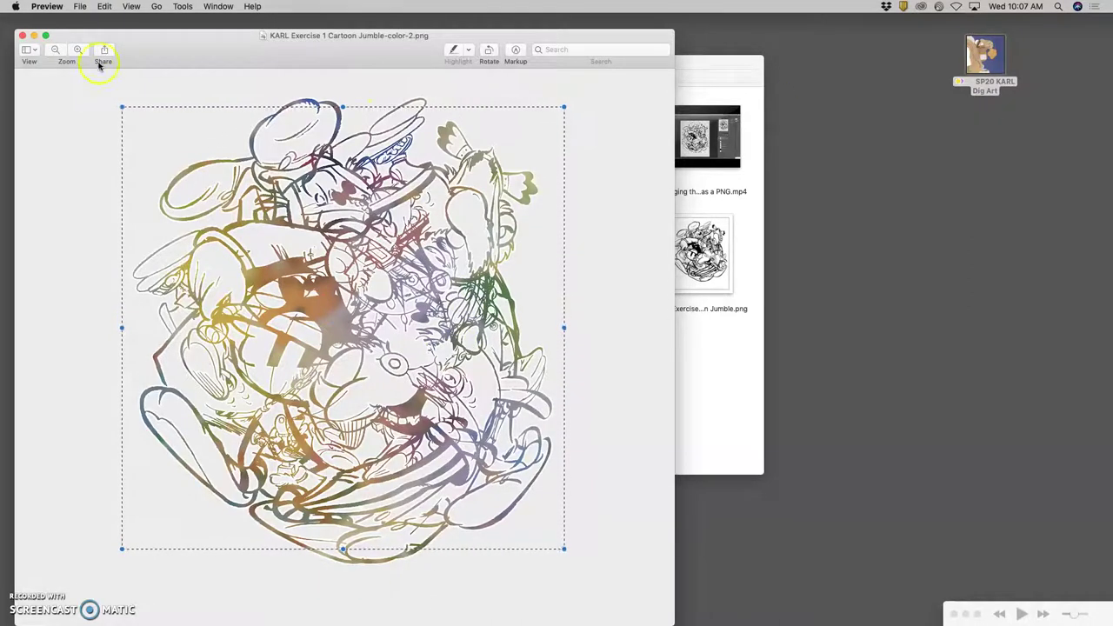
# Paste the copied jumble drawing as the SP20 KARL Dig Art folder's icon via Get Info
pyautogui.click(22, 36)
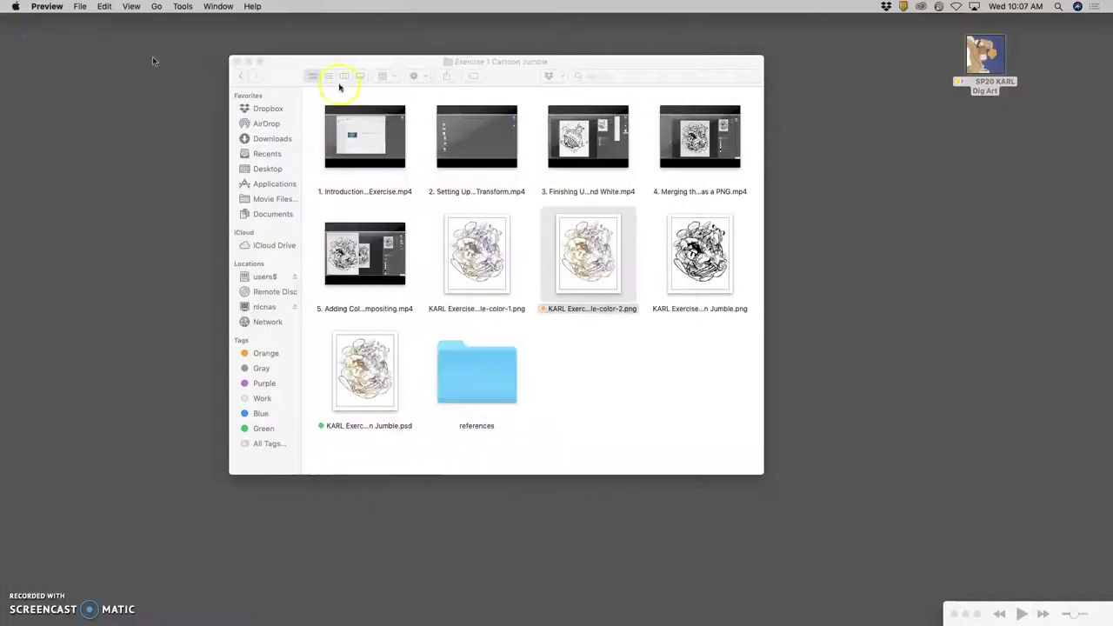
pyautogui.rightClick(989, 68)
pyautogui.click(896, 139)
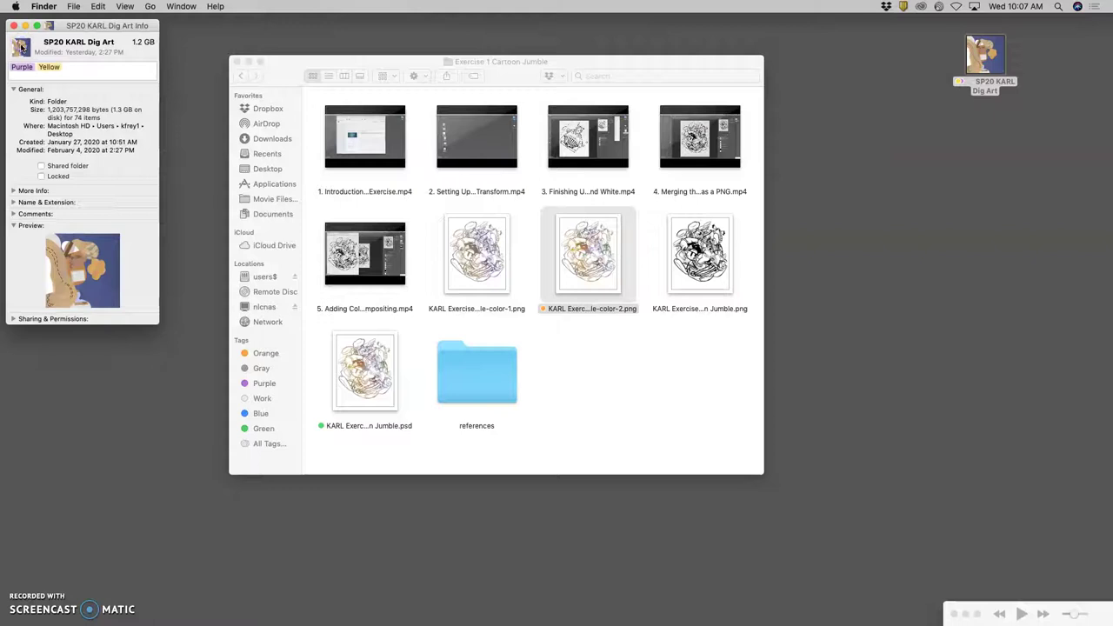
pyautogui.press('super+v')
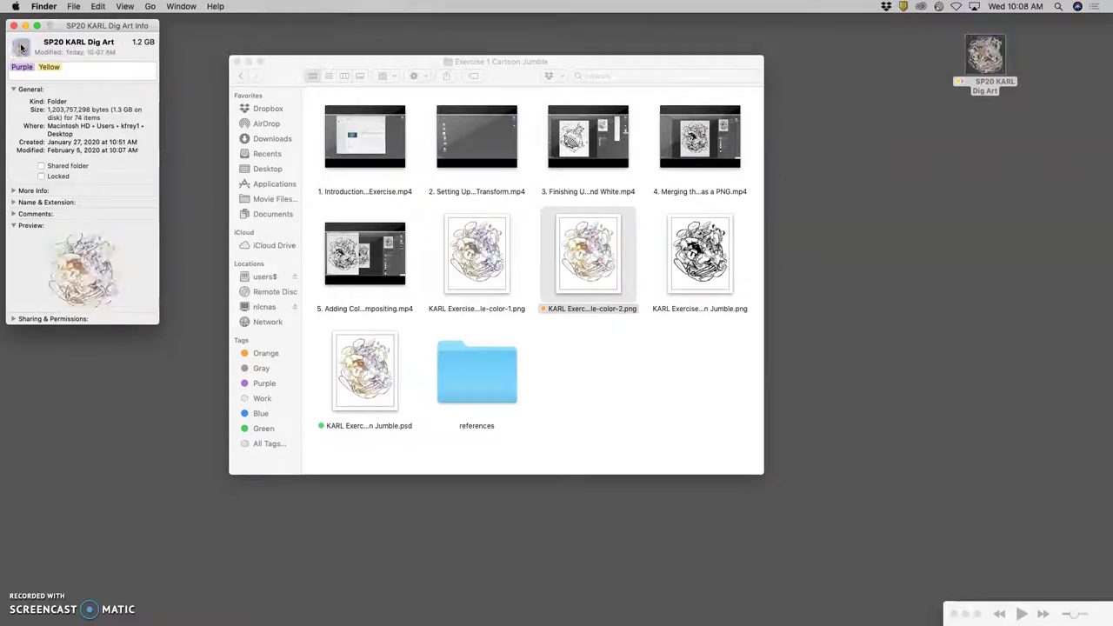
pyautogui.click(983, 117)
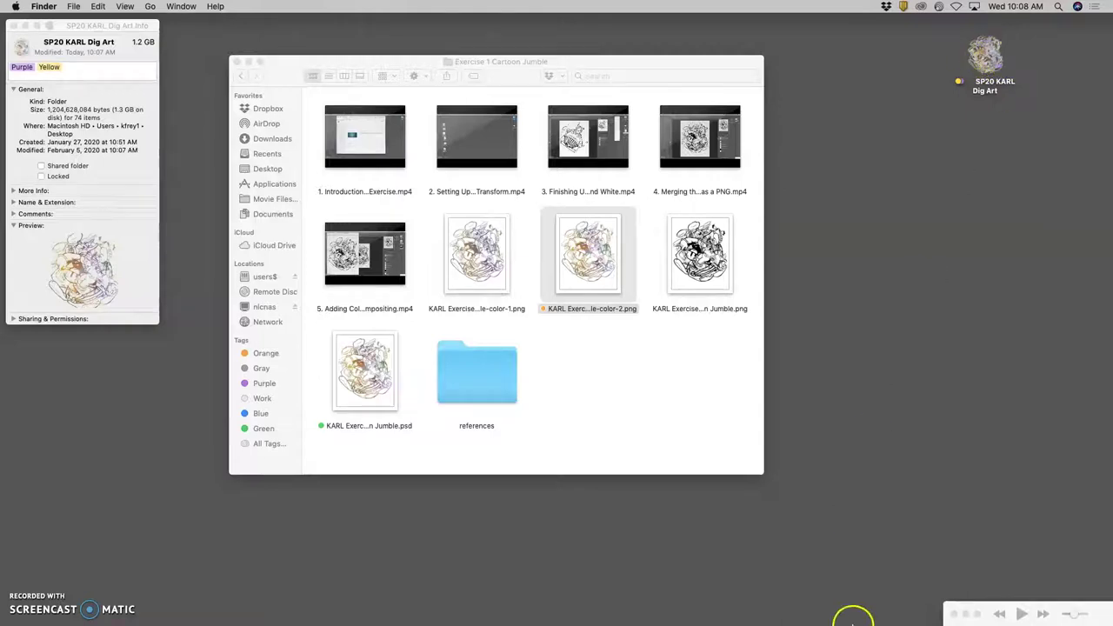
# Go back up to SP20 KARL Dig Art and open the MISC folder
pyautogui.moveTo(851, 619)
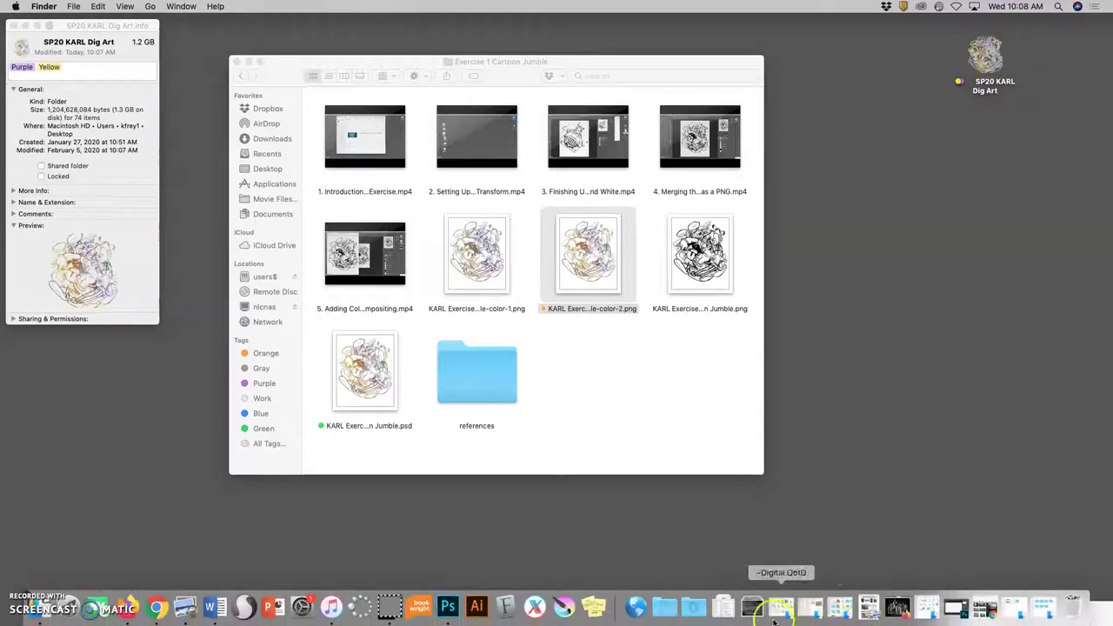
pyautogui.click(674, 612)
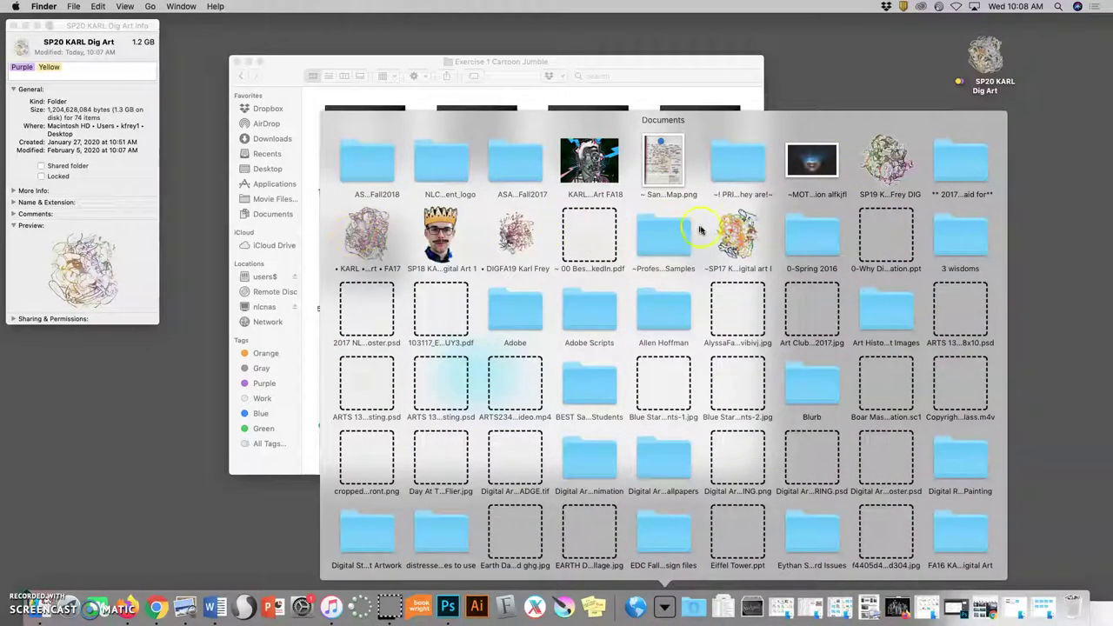
pyautogui.click(340, 94)
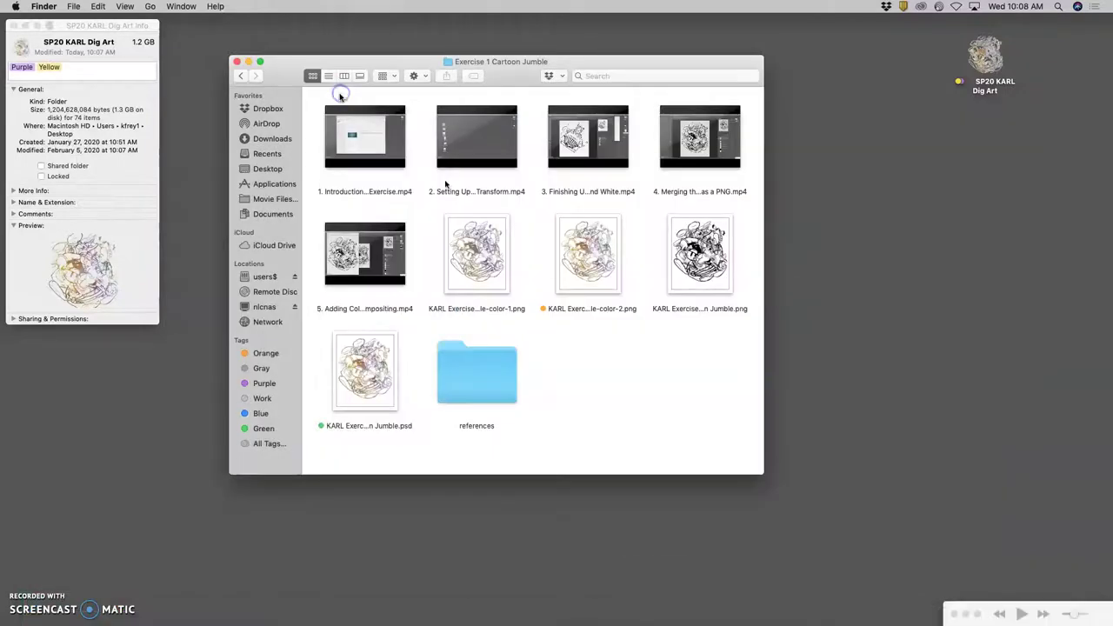
pyautogui.click(236, 77)
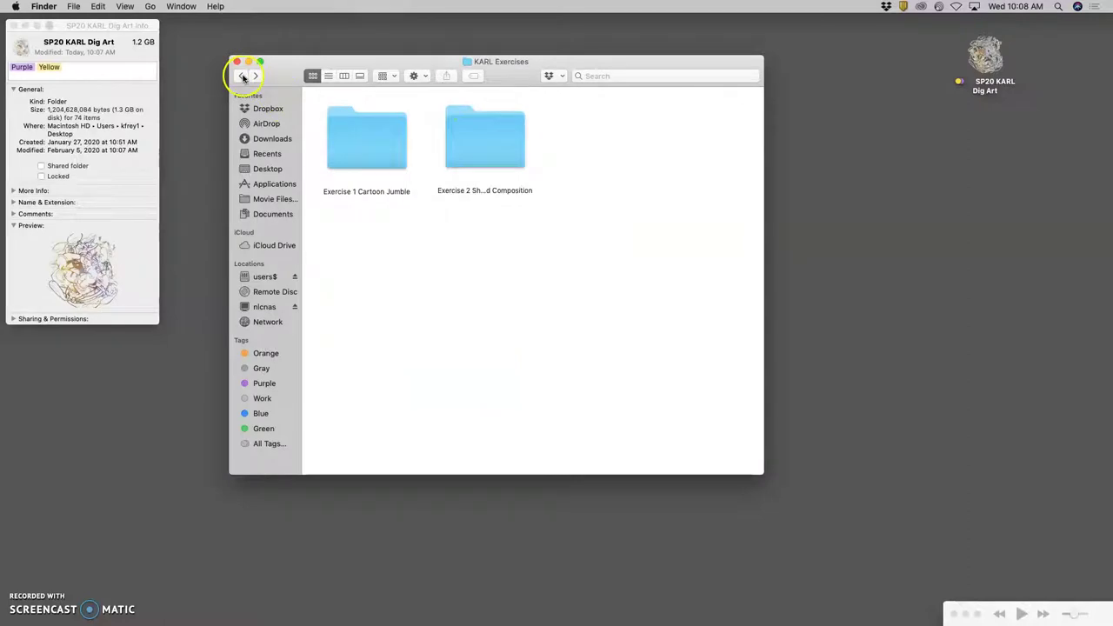
pyautogui.click(242, 78)
pyautogui.doubleClick(588, 160)
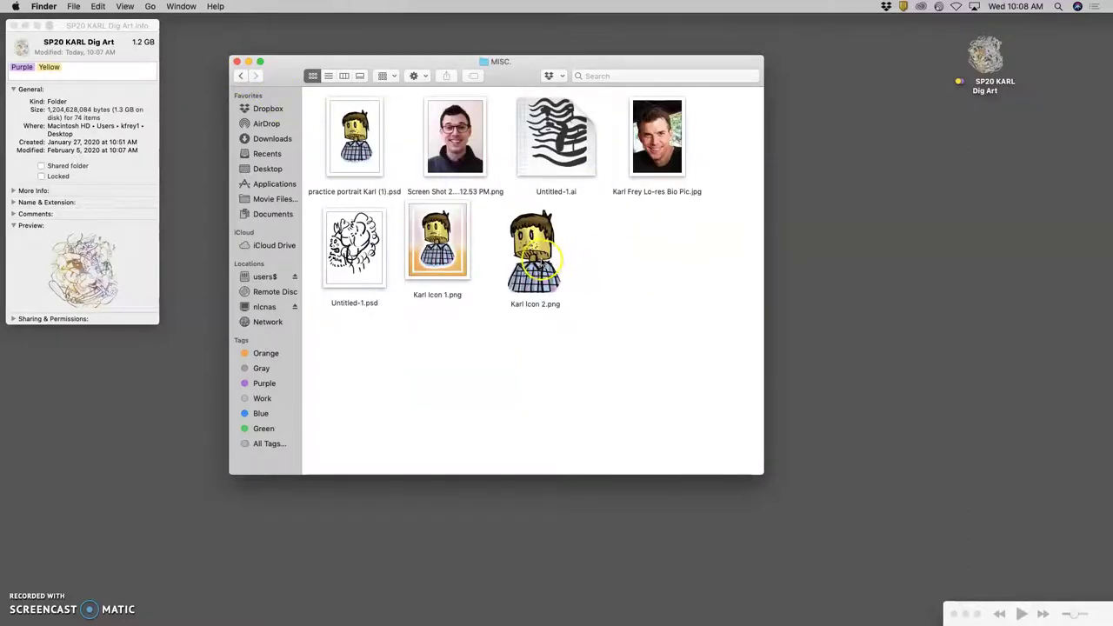
# Open Karl Icon 2.png, mark a square around the cartoon portrait, and close it
pyautogui.doubleClick(537, 257)
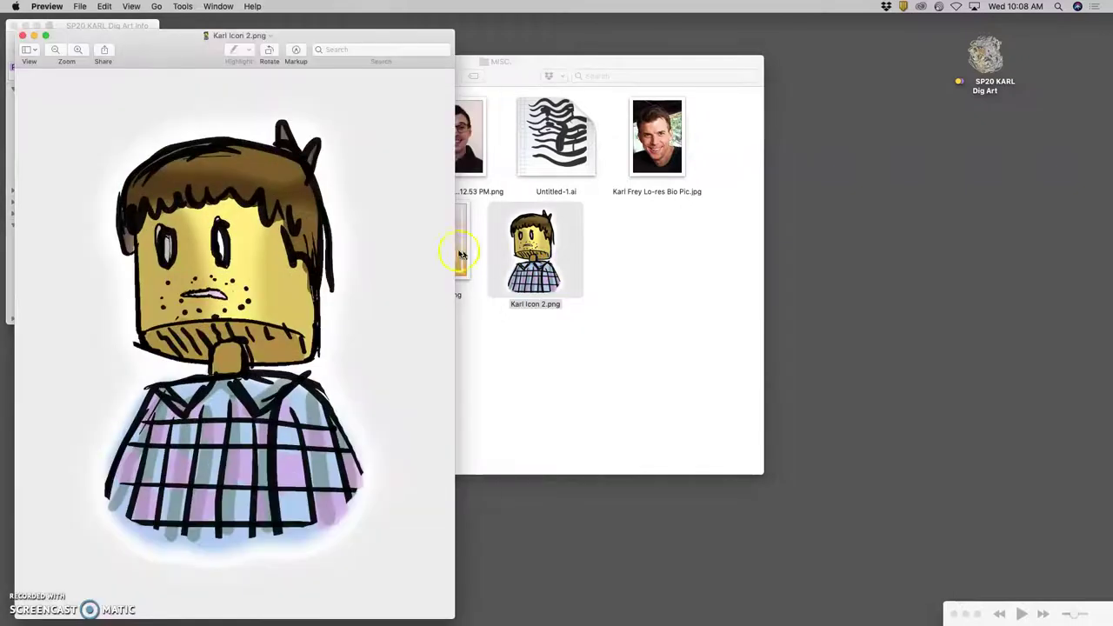
pyautogui.moveTo(416, 39); pyautogui.dragTo(713, 23)
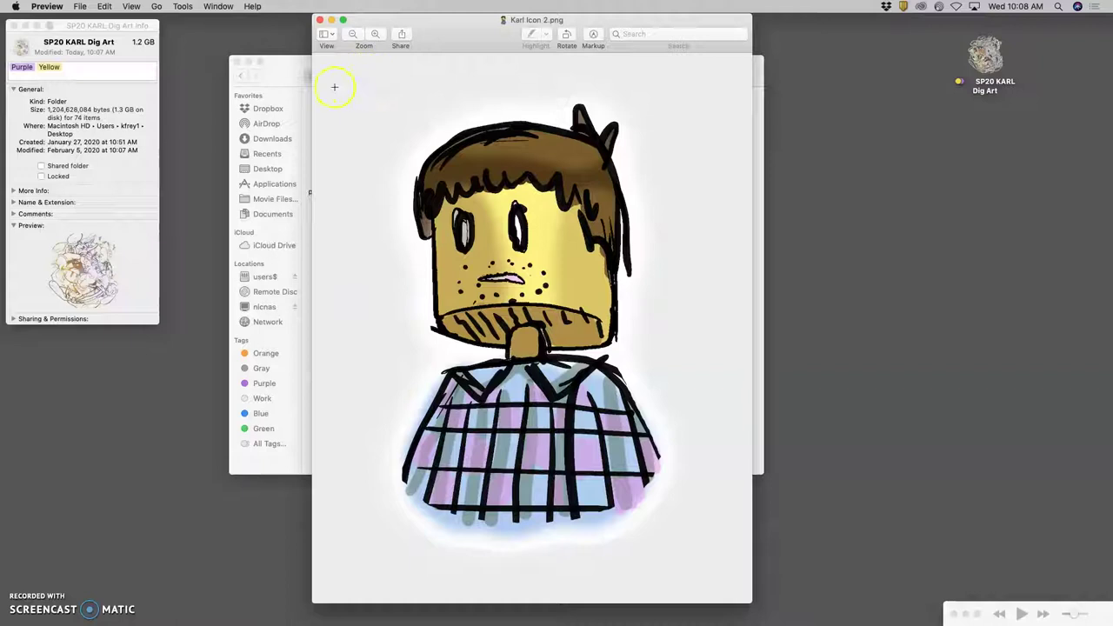
pyautogui.moveTo(317, 85); pyautogui.dragTo(743, 574)
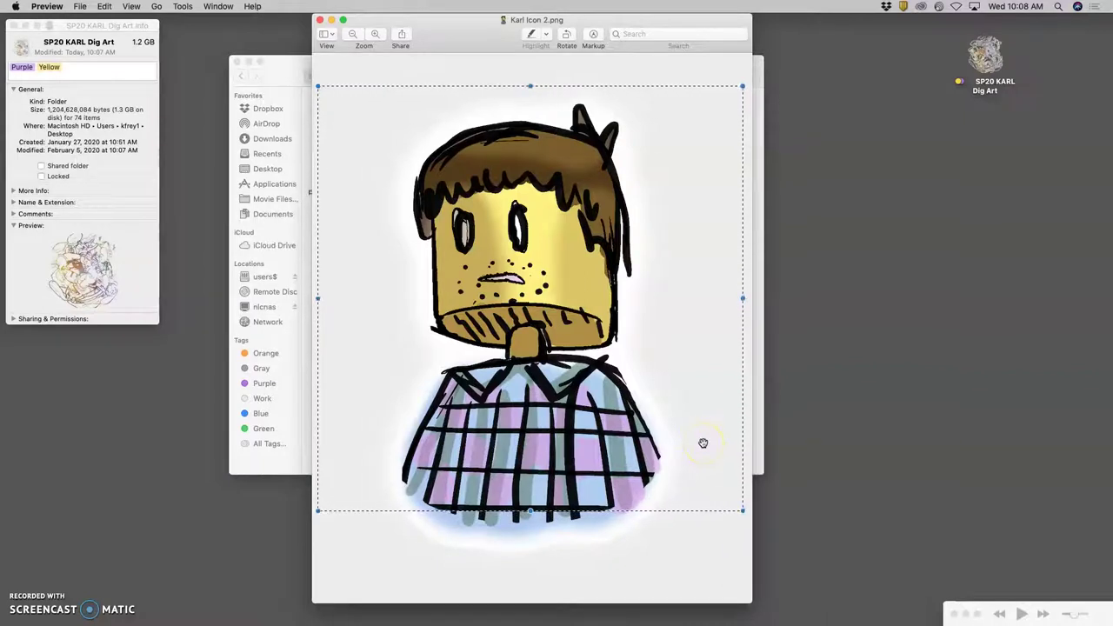
pyautogui.click(319, 19)
# Paste the cartoon portrait as the SP20 KARL Dig Art folder's icon and reposition the folder
pyautogui.rightClick(992, 57)
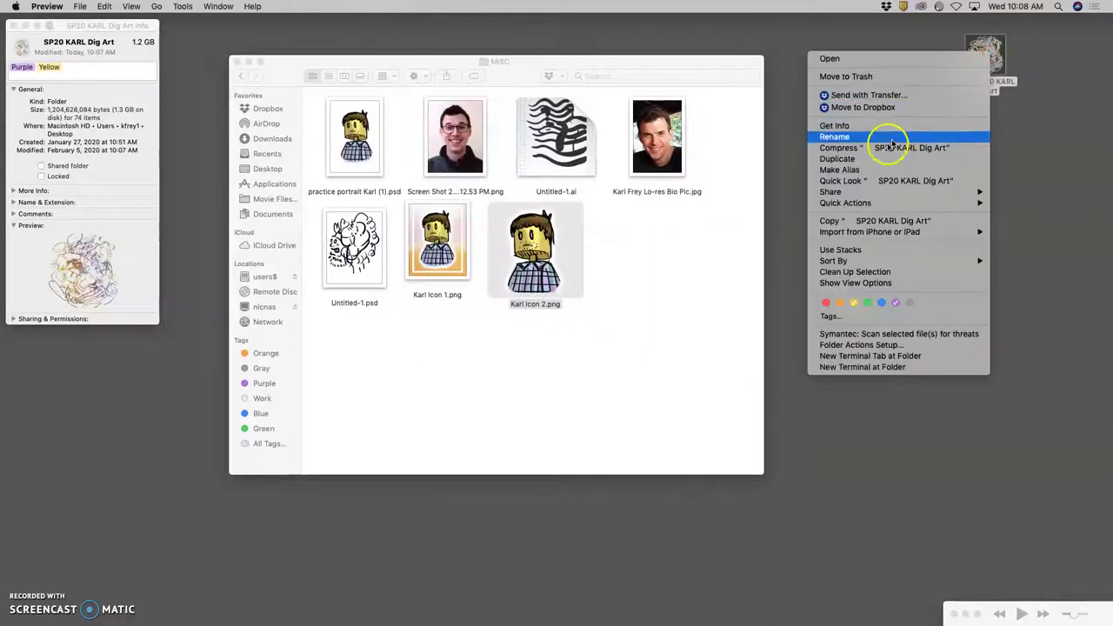
pyautogui.click(803, 139)
pyautogui.click(50, 71)
pyautogui.click(22, 46)
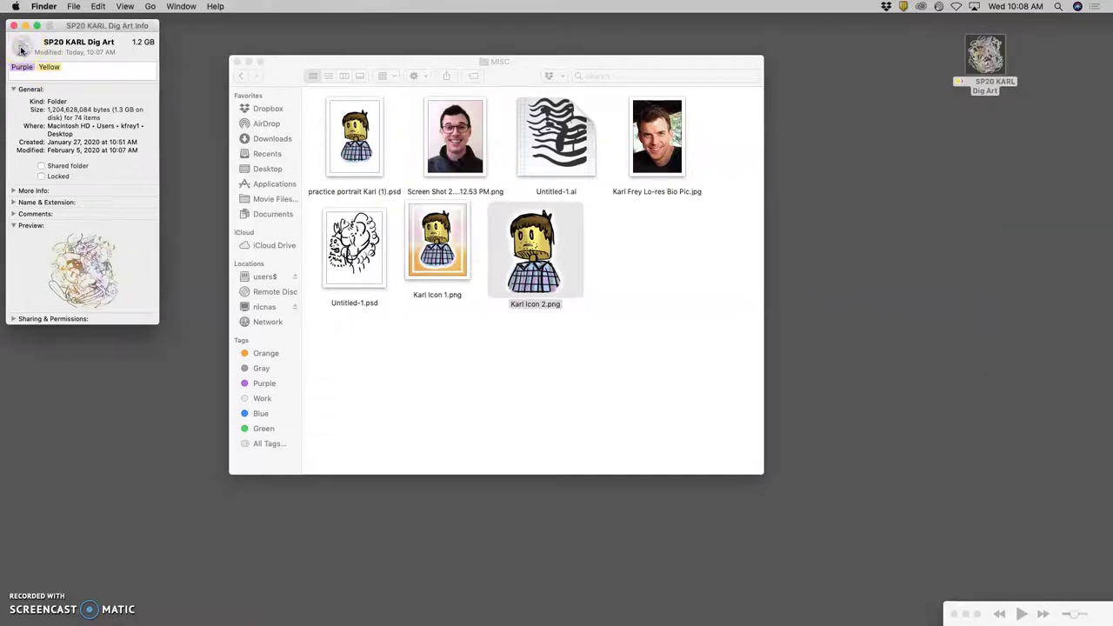
pyautogui.press('super+v')
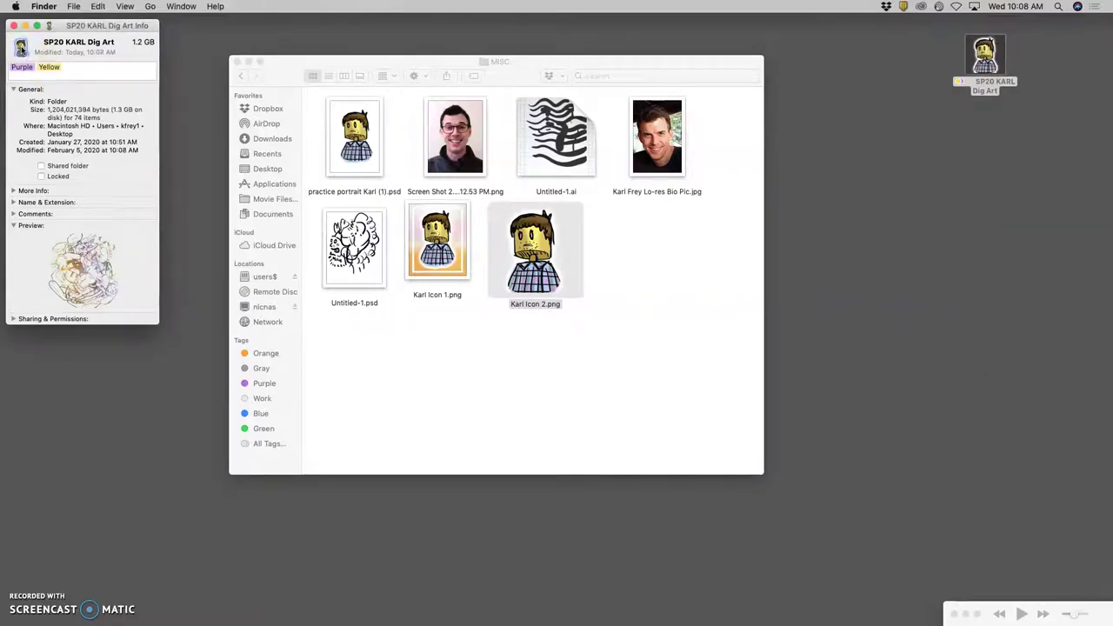
pyautogui.click(13, 27)
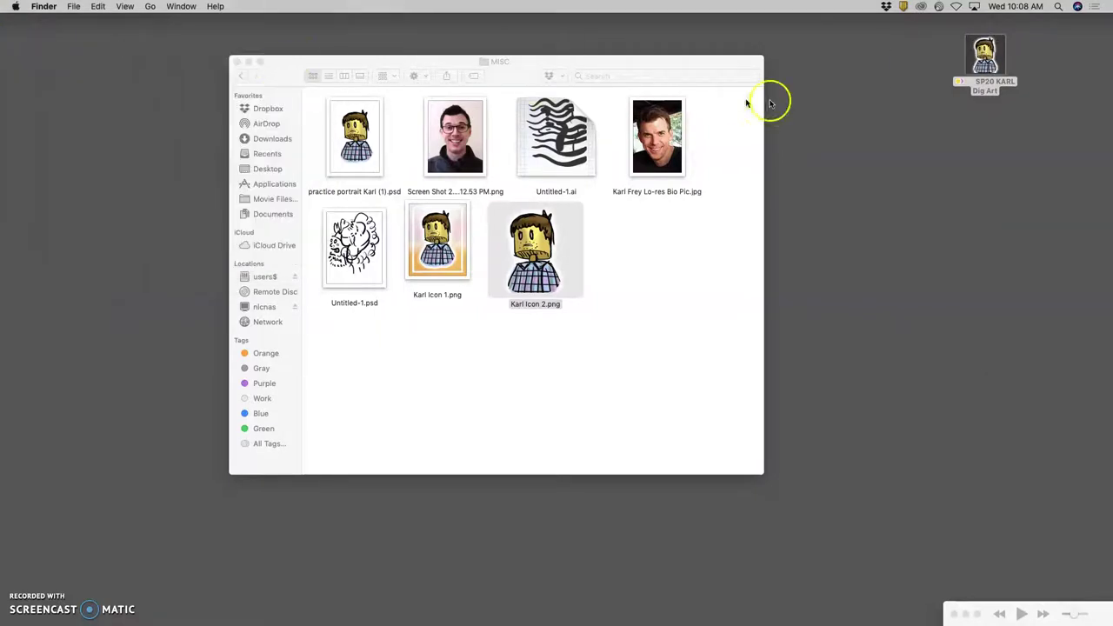
pyautogui.click(988, 59)
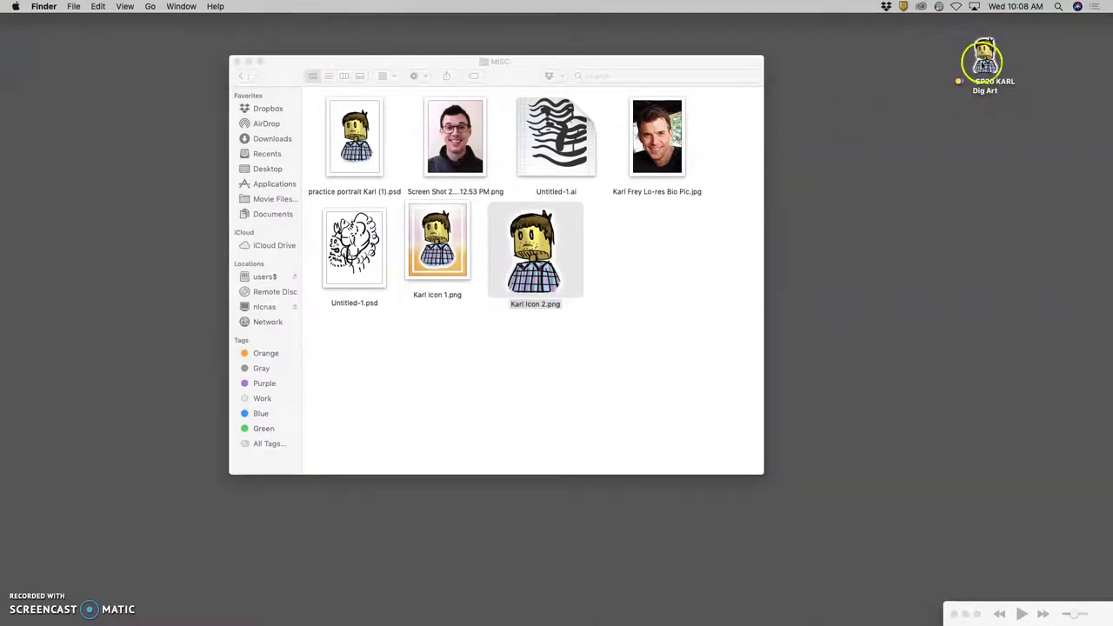
pyautogui.moveTo(989, 60); pyautogui.dragTo(1069, 75)
# Open KARL Assignments > Assignment #1 and drag Karl Assign 1 Sketches.psd onto Photoshop
pyautogui.click(243, 73)
pyautogui.doubleClick(456, 161)
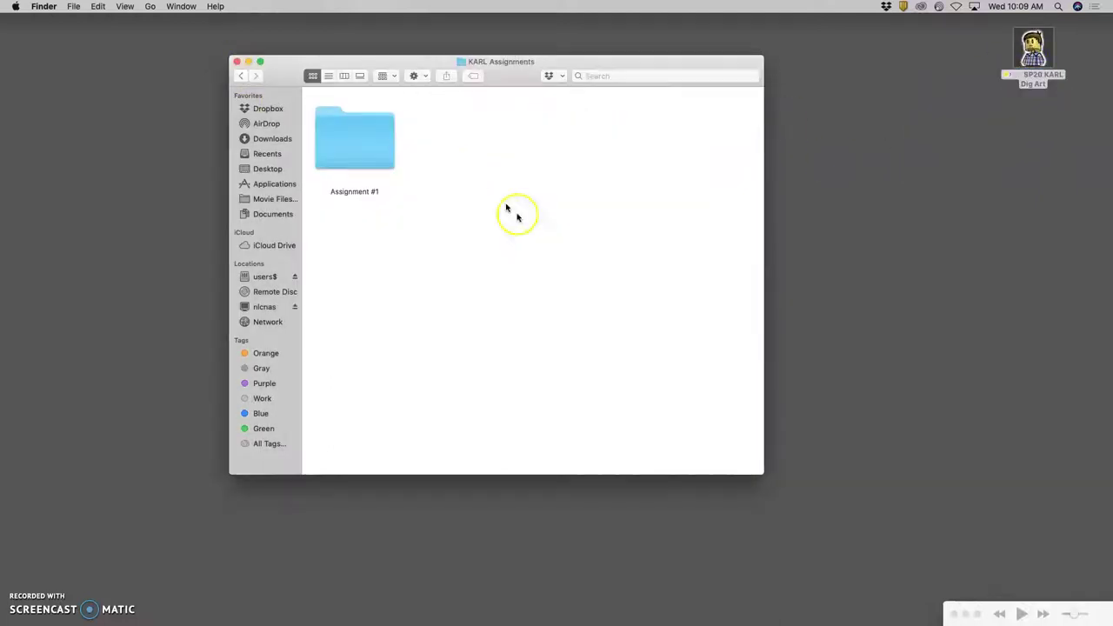
pyautogui.doubleClick(356, 142)
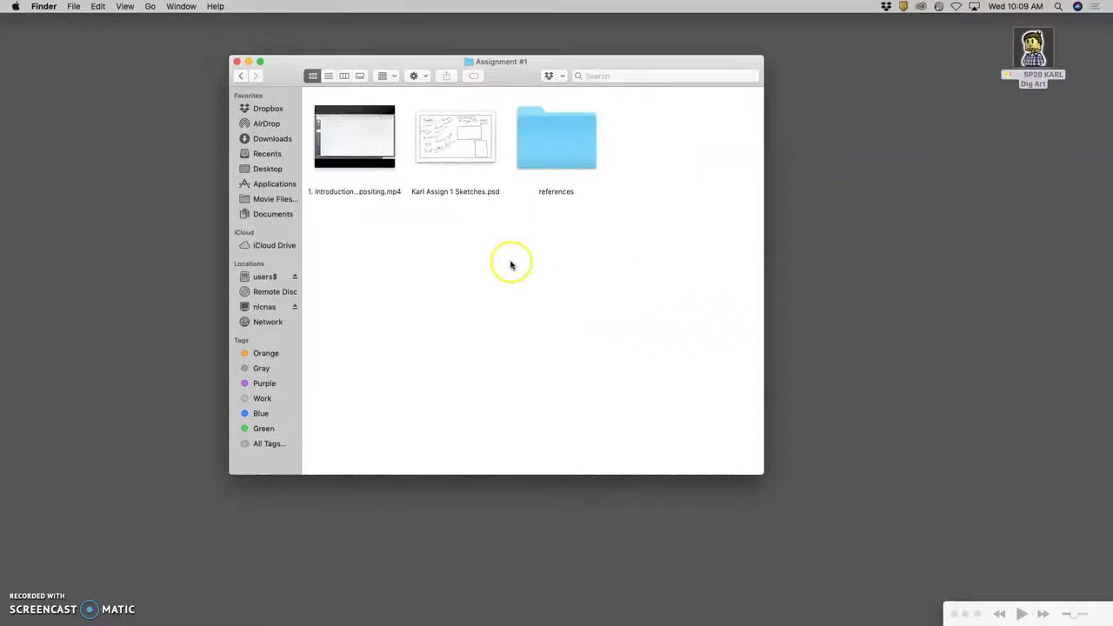
pyautogui.click(459, 154)
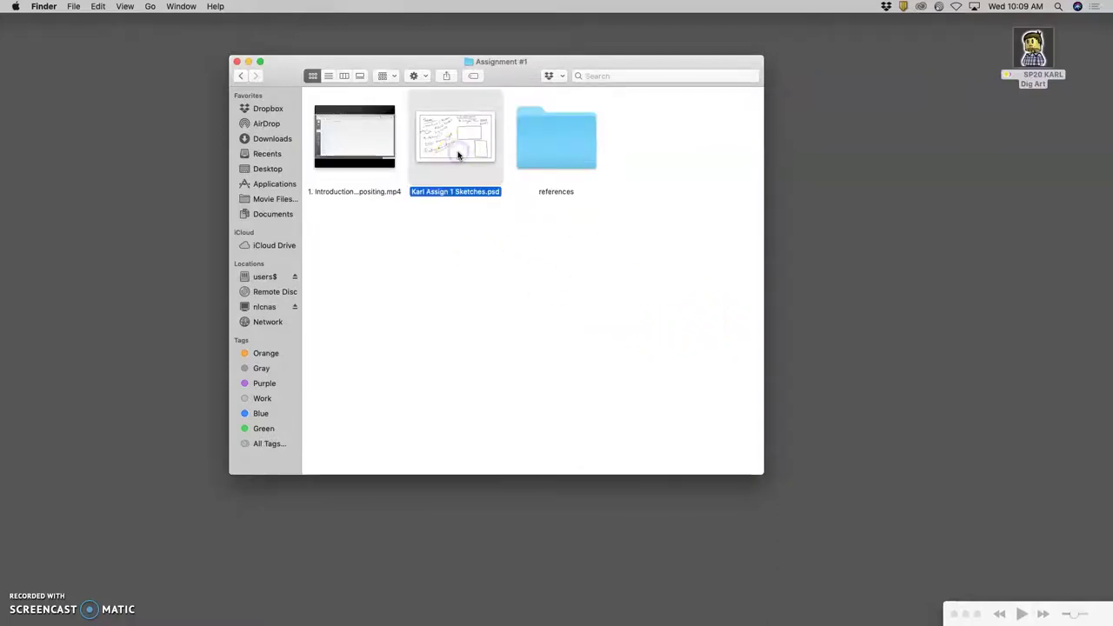
pyautogui.click(653, 190)
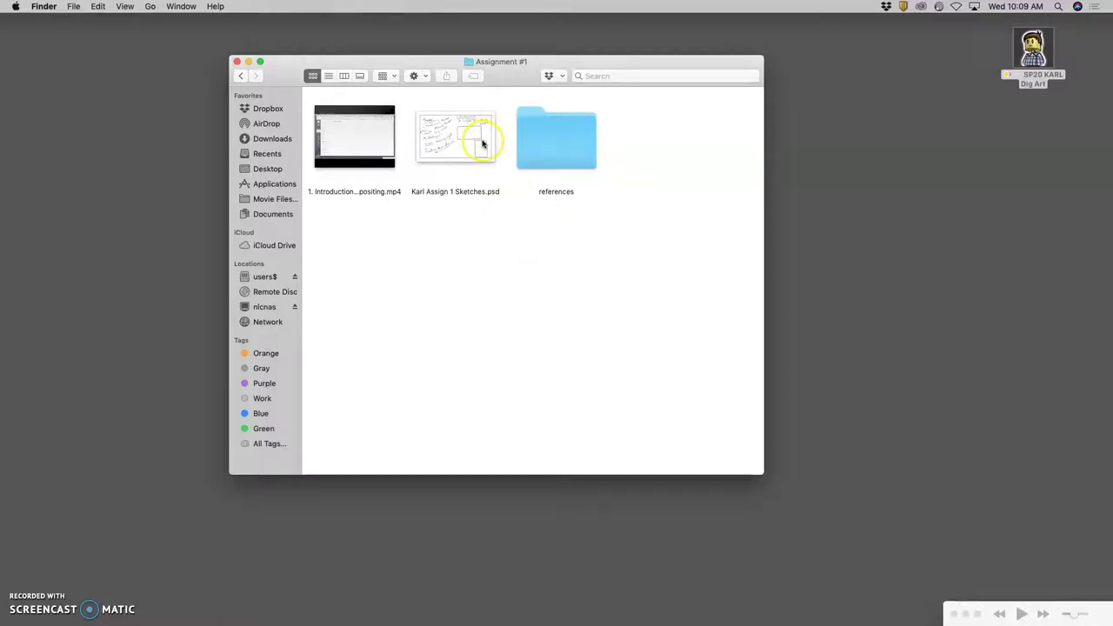
pyautogui.moveTo(452, 137)
pyautogui.mouseDown()
pyautogui.moveTo(491, 496)
pyautogui.moveTo(492, 616)
pyautogui.moveTo(448, 609)
pyautogui.mouseUp()
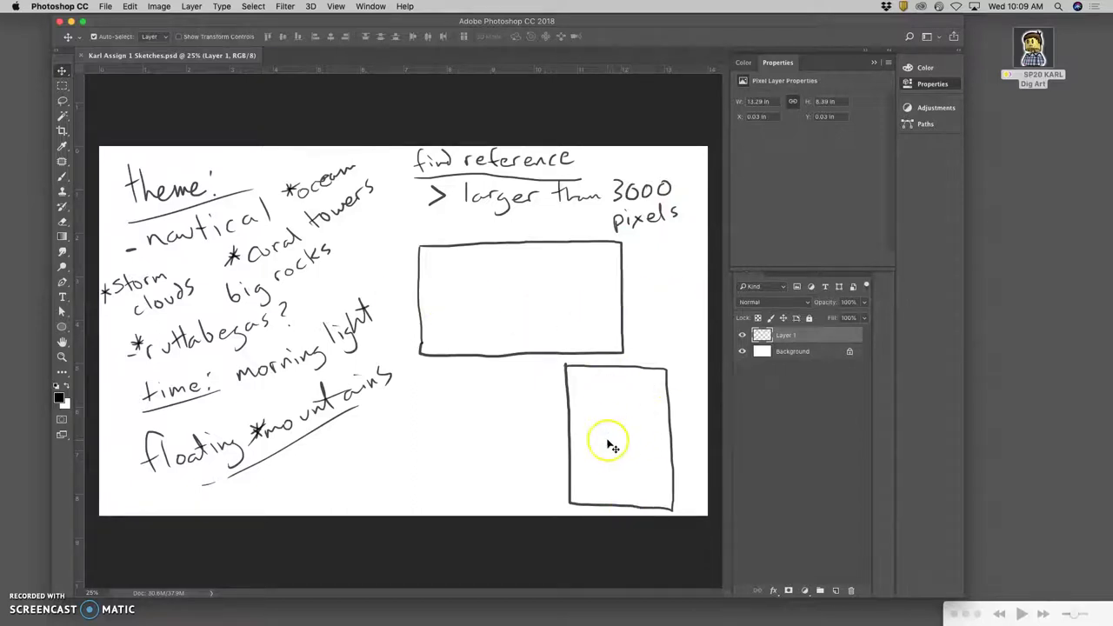
# Minimize Photoshop, open references > coral towers, and select coral-4127685.jpg
pyautogui.click(72, 22)
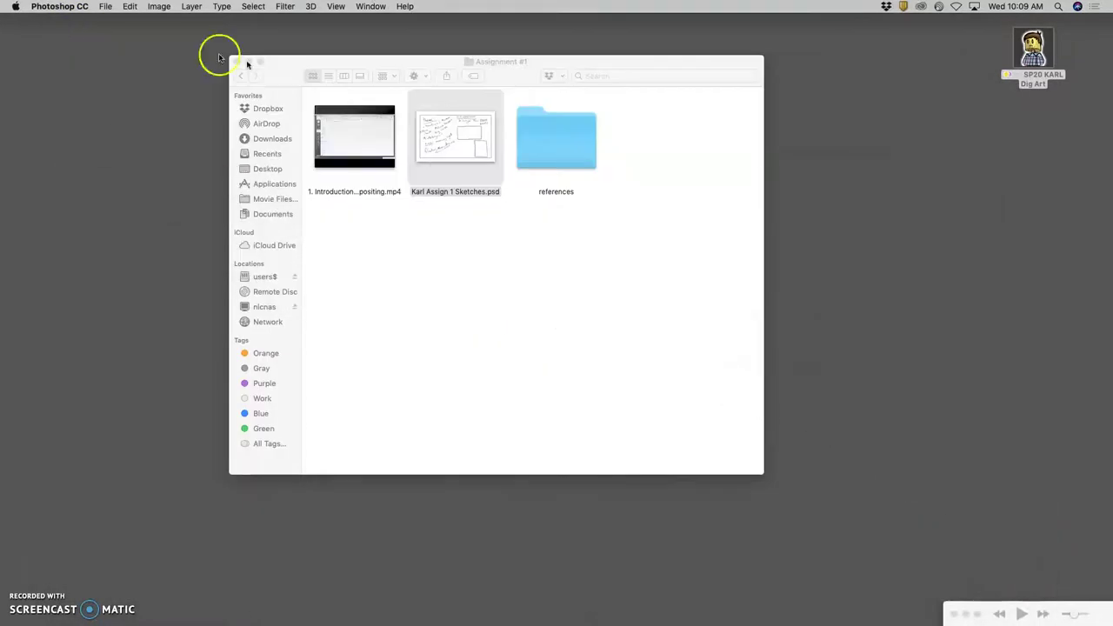
pyautogui.doubleClick(584, 158)
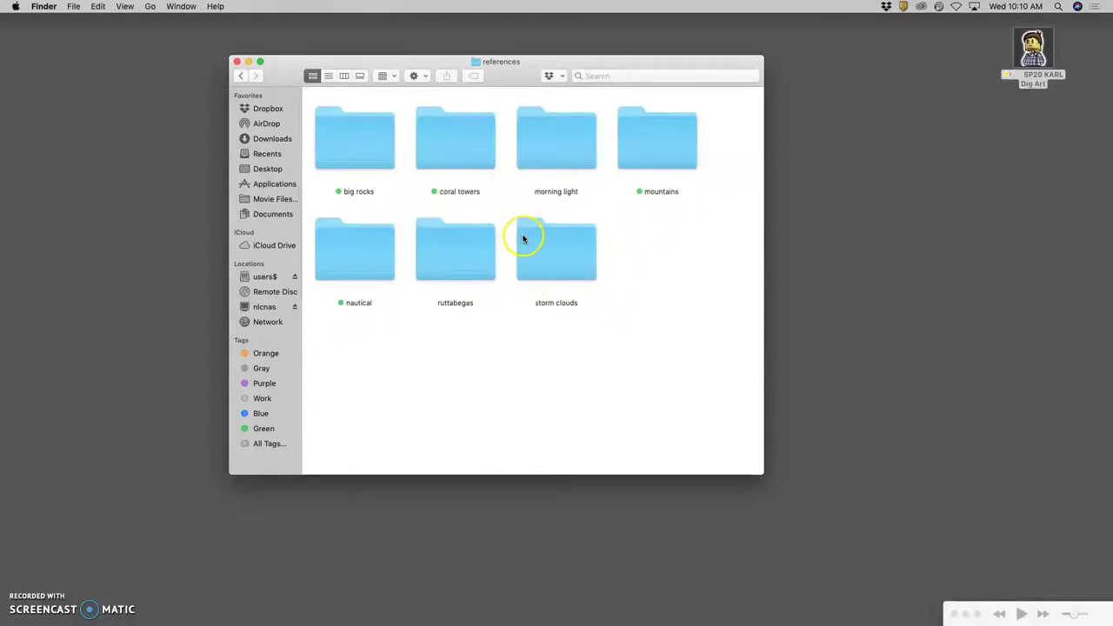
pyautogui.click(472, 155)
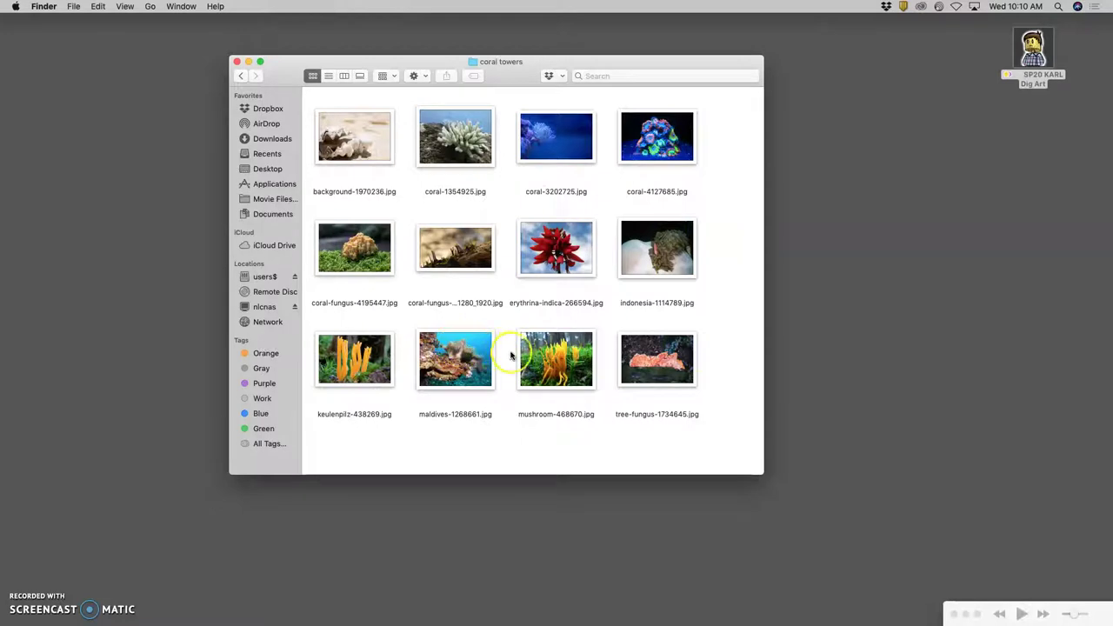
pyautogui.click(666, 148)
# Open the coral photo and check its size in pixels with Tools > Adjust Size
pyautogui.doubleClick(666, 148)
pyautogui.click(182, 7)
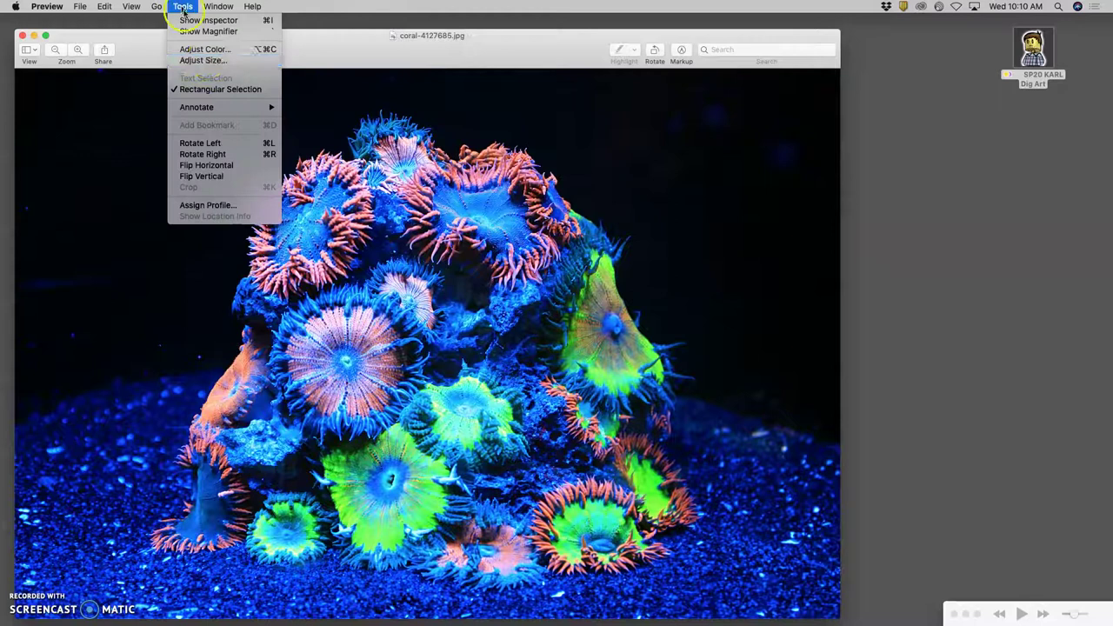
pyautogui.click(203, 60)
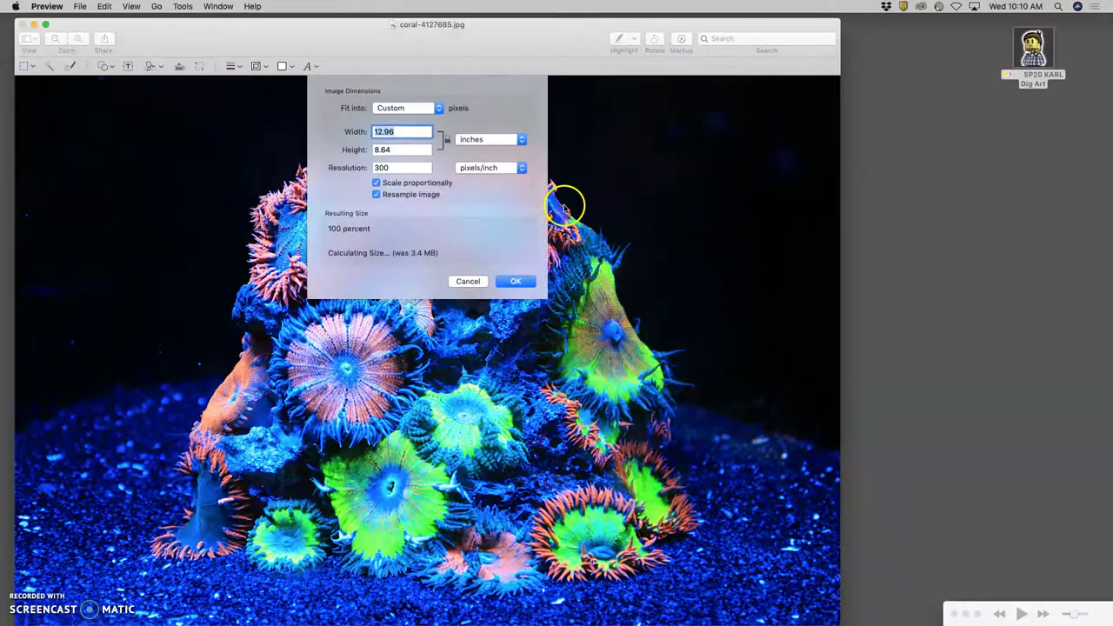
pyautogui.click(473, 140)
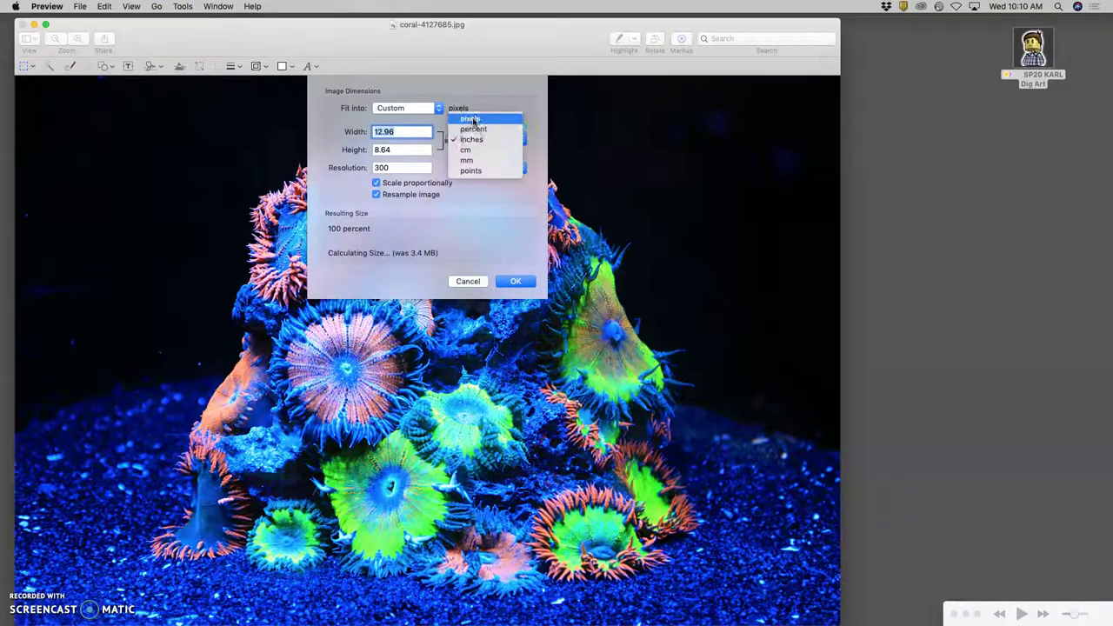
pyautogui.click(474, 122)
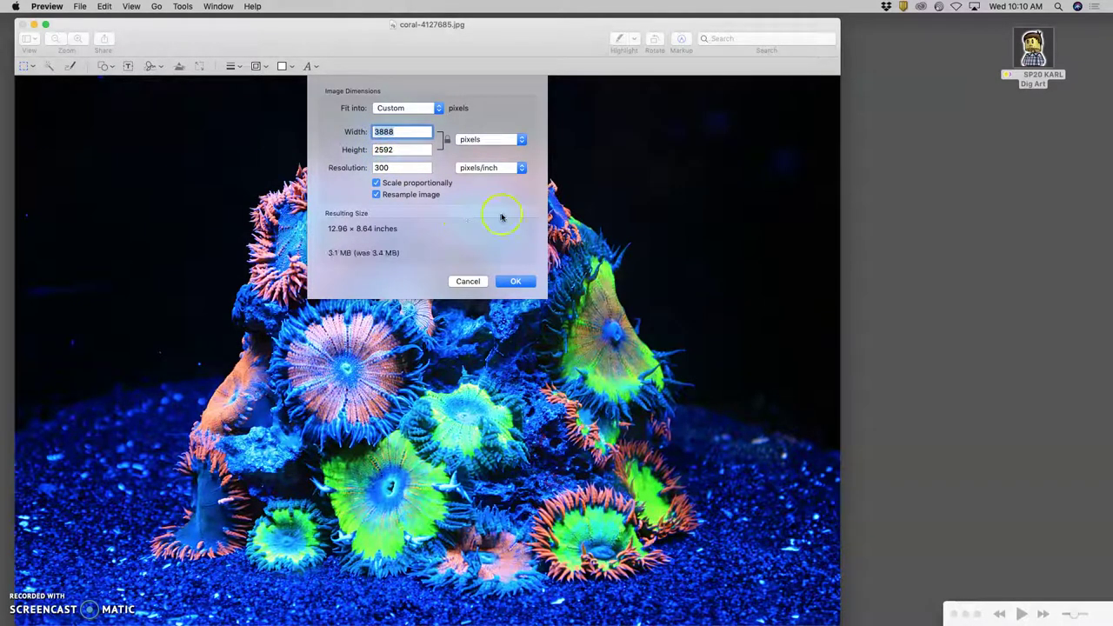
pyautogui.click(514, 281)
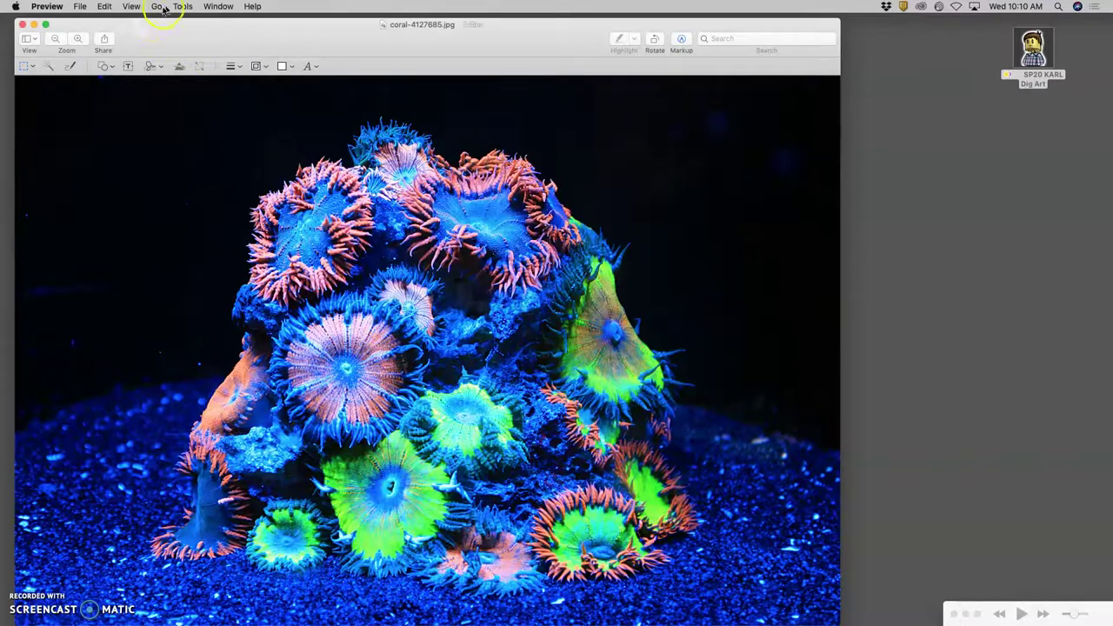
# View the coral photo at Actual Size and scroll around to inspect its detail
pyautogui.click(132, 6)
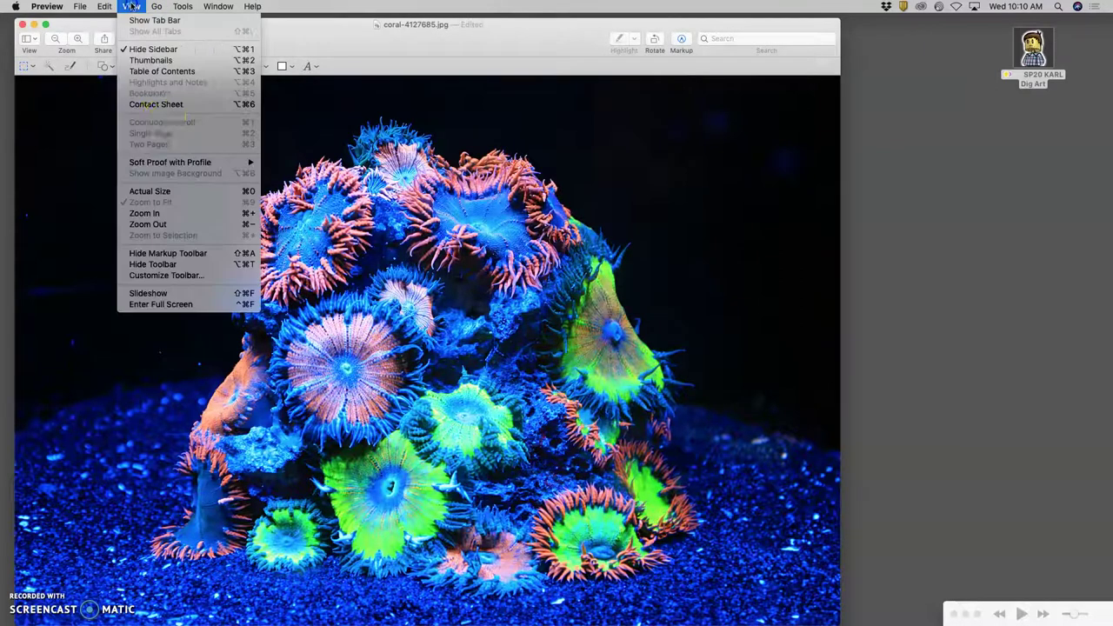
pyautogui.click(164, 192)
pyautogui.scroll(8, 373, 257)
pyautogui.hscroll(-10, 373, 258)
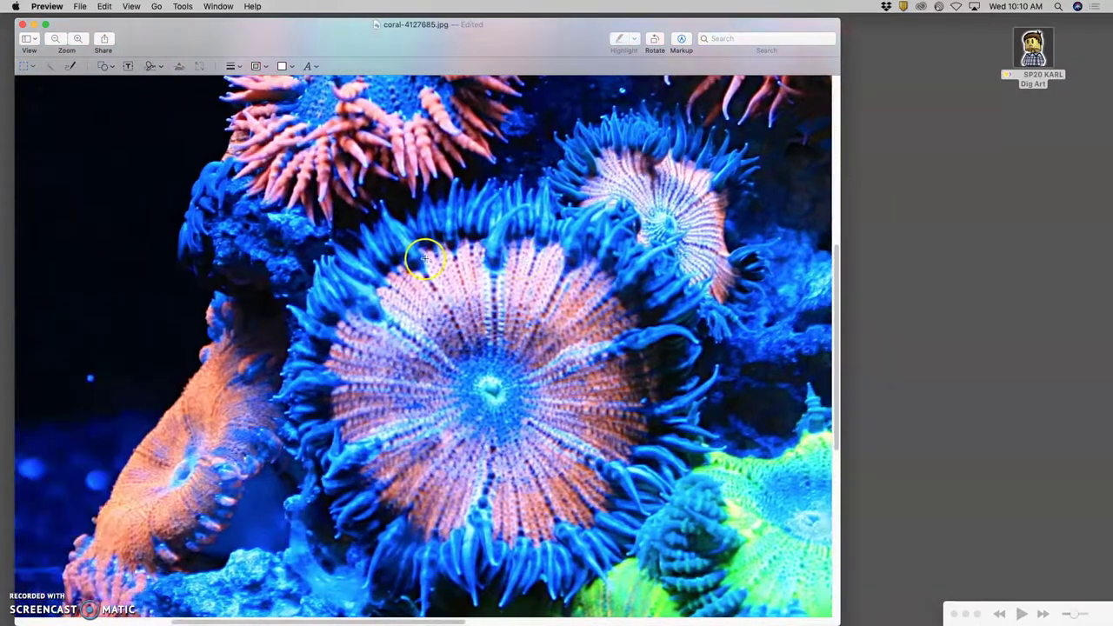
pyautogui.scroll(-10, 422, 259)
pyautogui.hscroll(10, 423, 258)
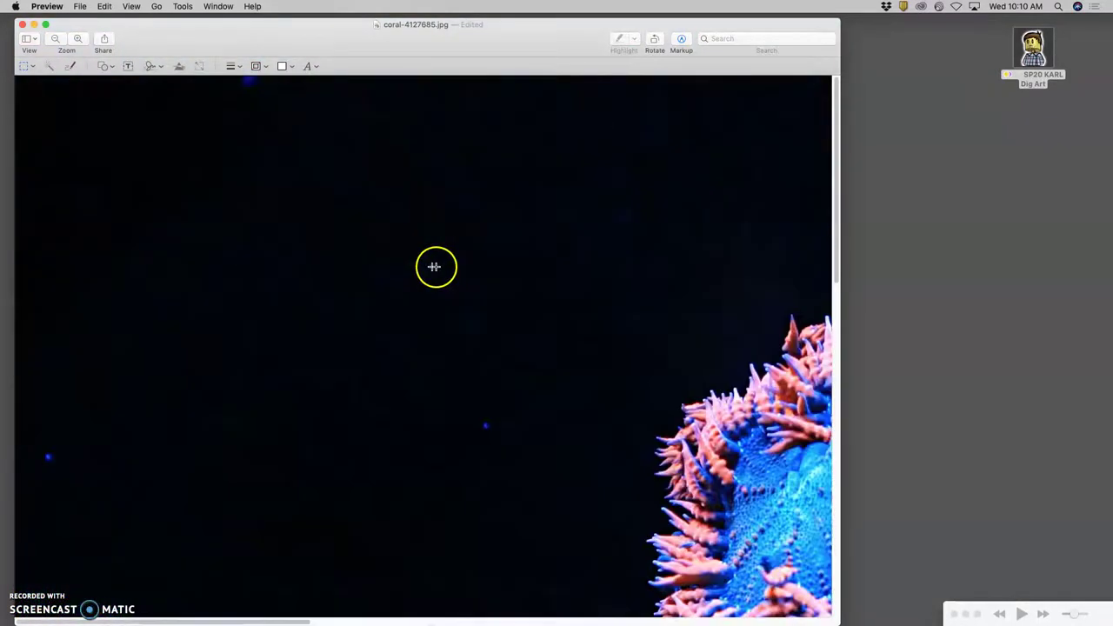
pyautogui.scroll(-10, 423, 267)
pyautogui.hscroll(10, 424, 267)
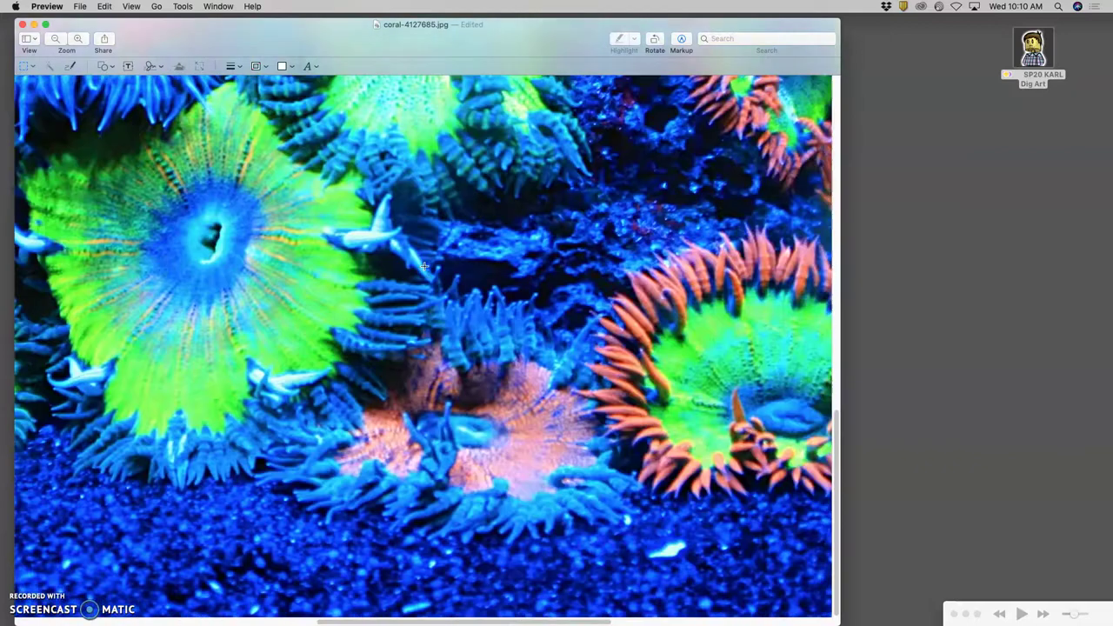
pyautogui.hscroll(10, 423, 265)
pyautogui.scroll(15, 424, 265)
pyautogui.hscroll(-8, 424, 266)
pyautogui.hscroll(-15, 423, 266)
pyautogui.scroll(-15, 424, 266)
pyautogui.hscroll(20, 424, 265)
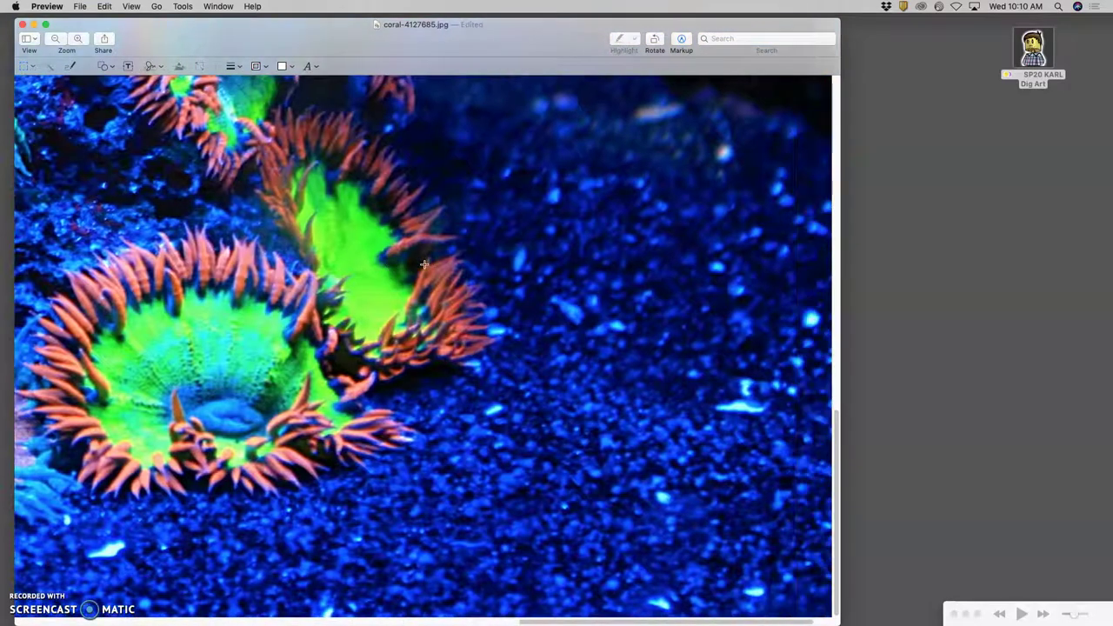
pyautogui.scroll(15, 424, 265)
pyautogui.hscroll(-15, 424, 265)
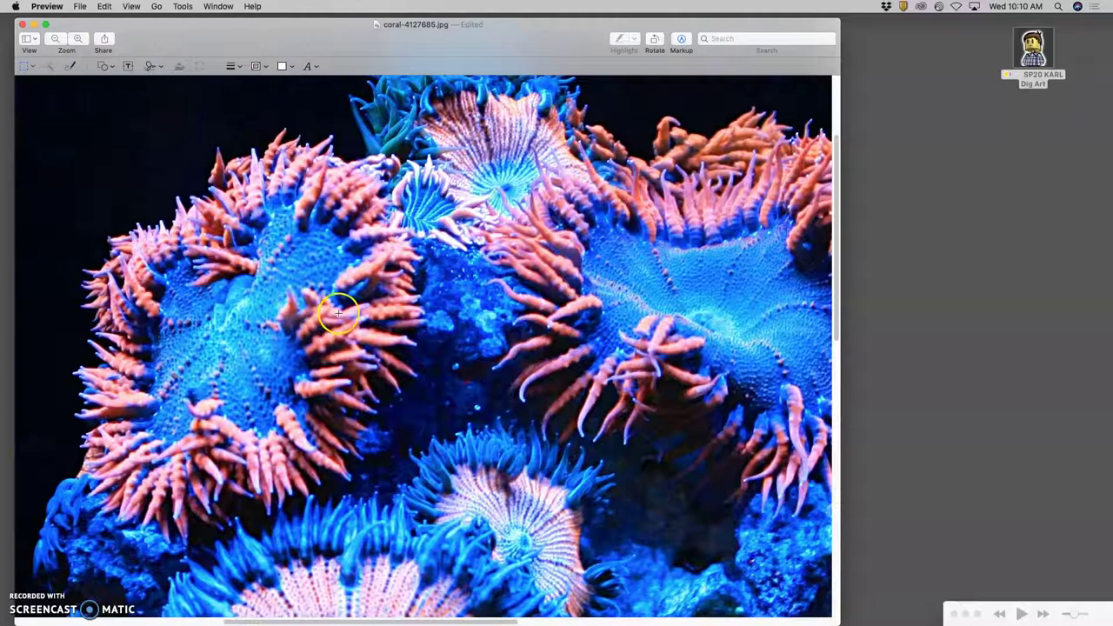
pyautogui.scroll(-10, 337, 311)
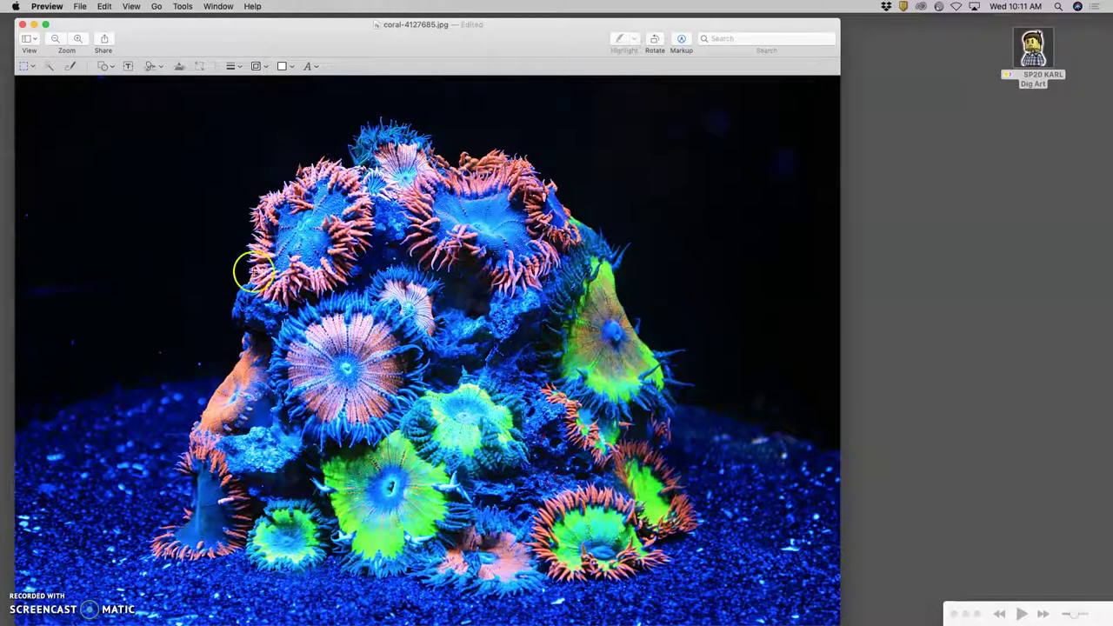
# Close the coral photo, briefly preview keulenpilz-438269.jpg, and return to the references folder
pyautogui.click(24, 25)
pyautogui.click(539, 213)
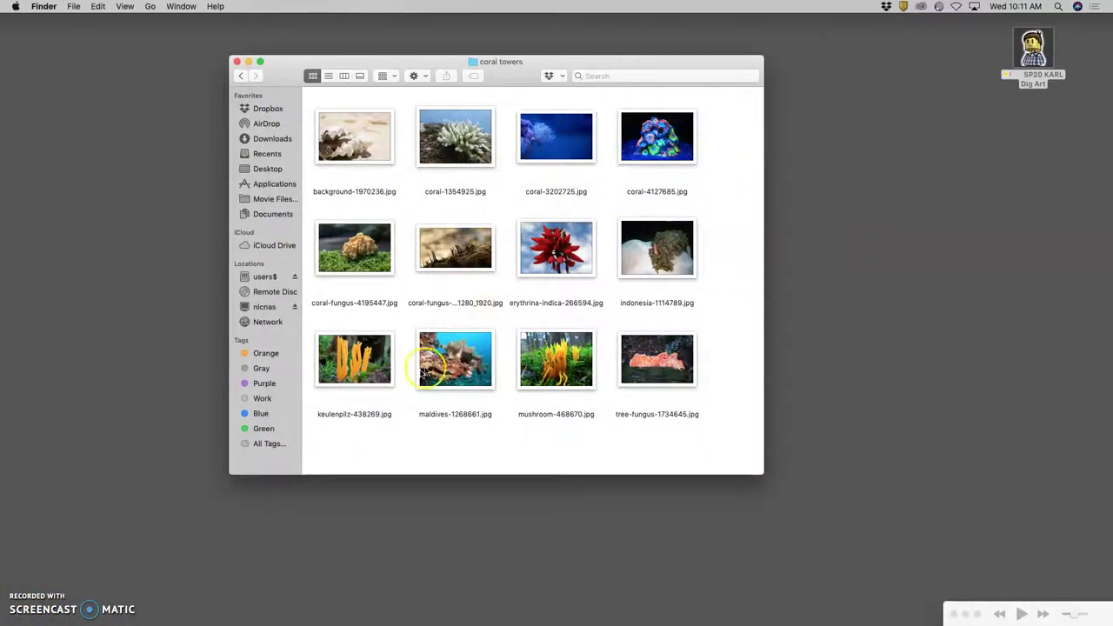
pyautogui.doubleClick(374, 367)
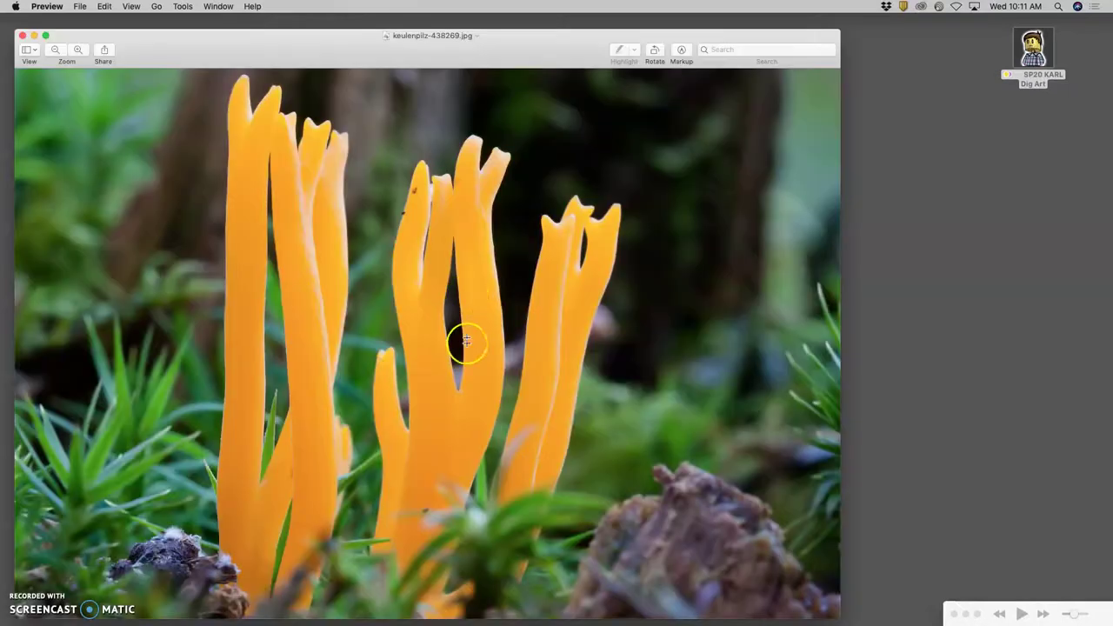
pyautogui.click(22, 36)
pyautogui.click(244, 75)
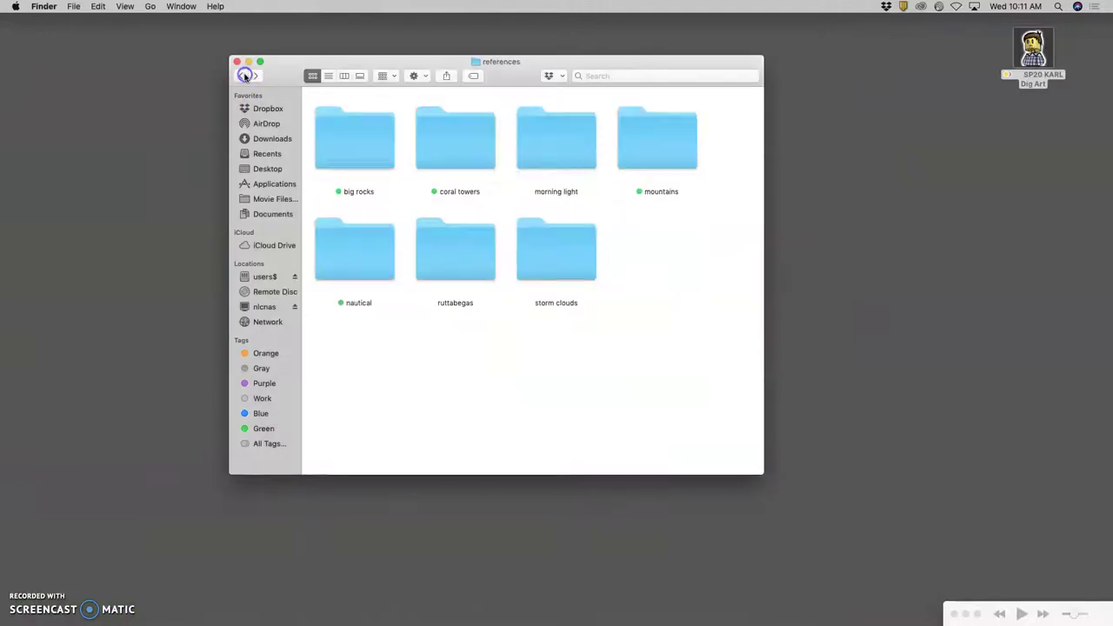
pyautogui.moveTo(360, 63); pyautogui.dragTo(573, 25)
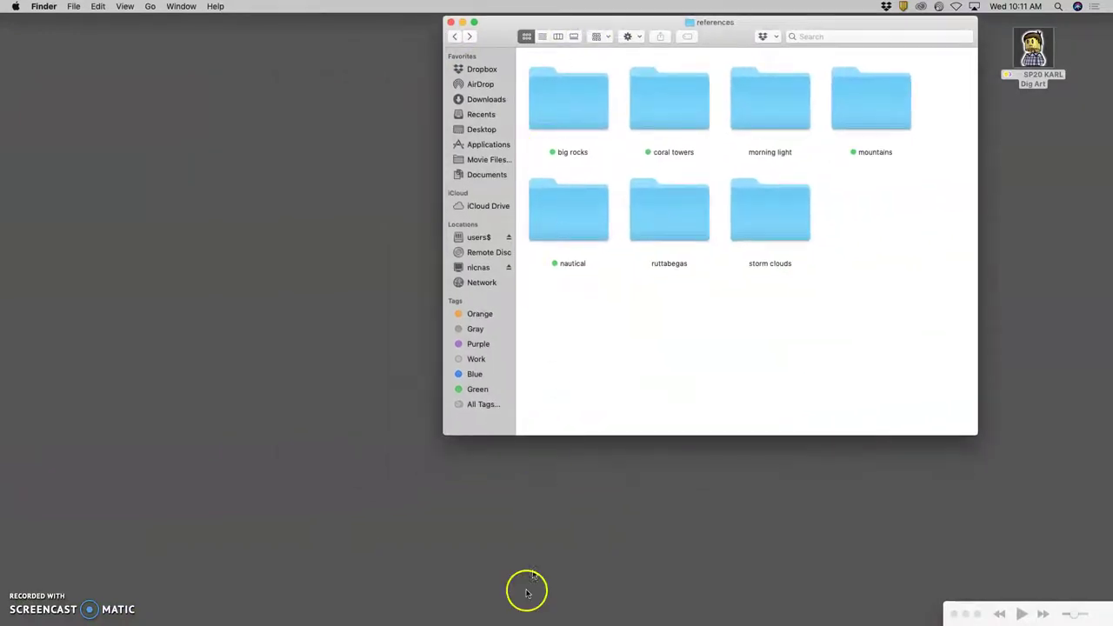
pyautogui.moveTo(504, 622)
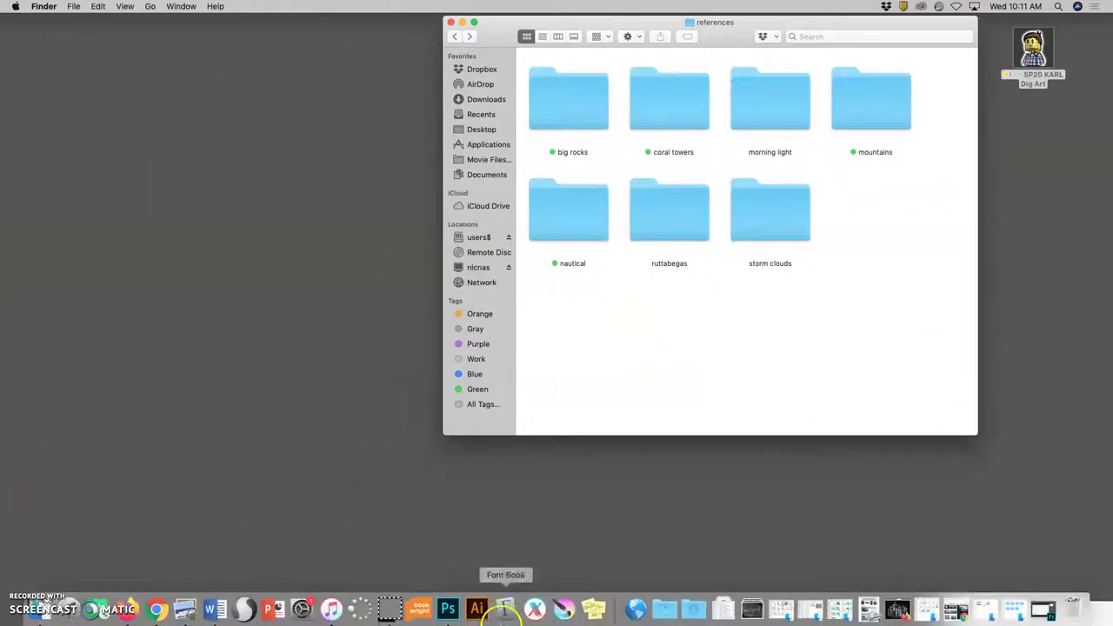
# In the Google Images search, filter the results to Large images
pyautogui.click(158, 609)
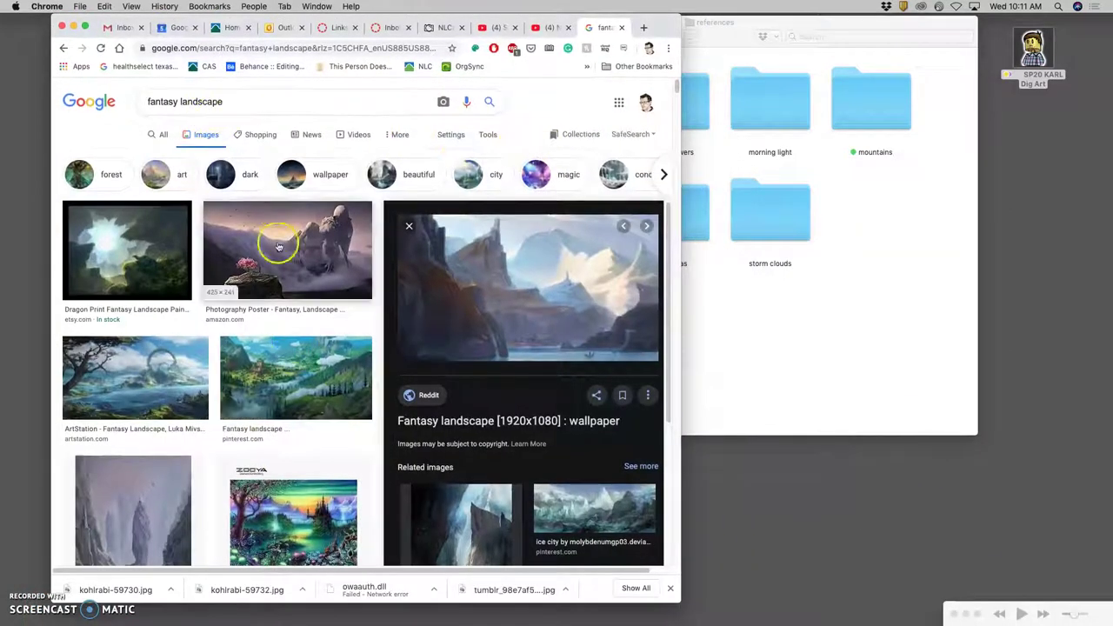
pyautogui.click(502, 133)
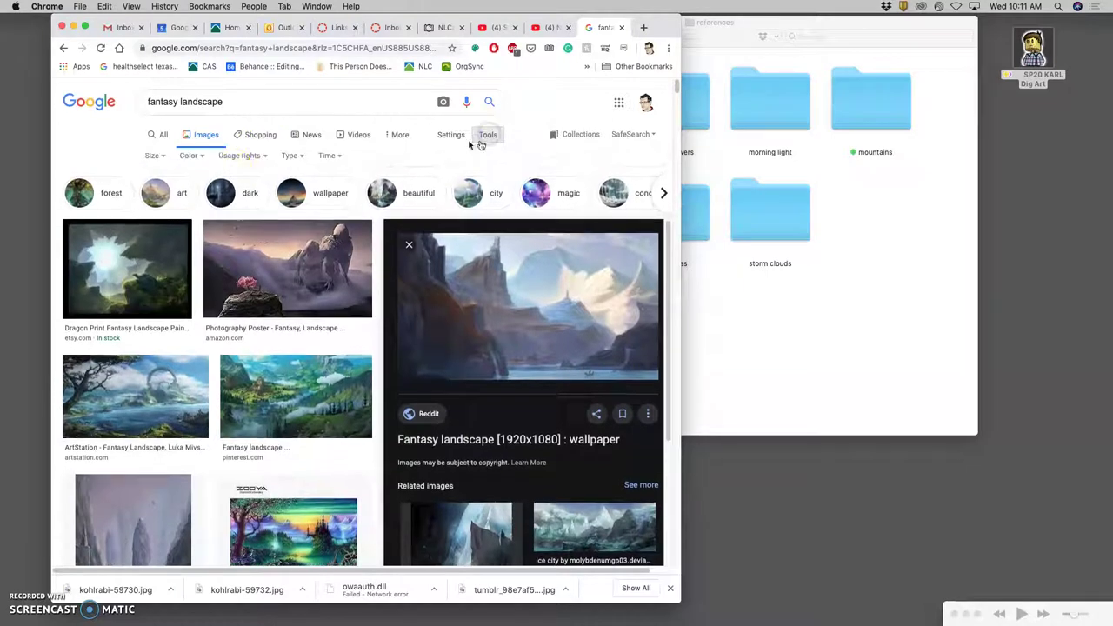
pyautogui.click(160, 156)
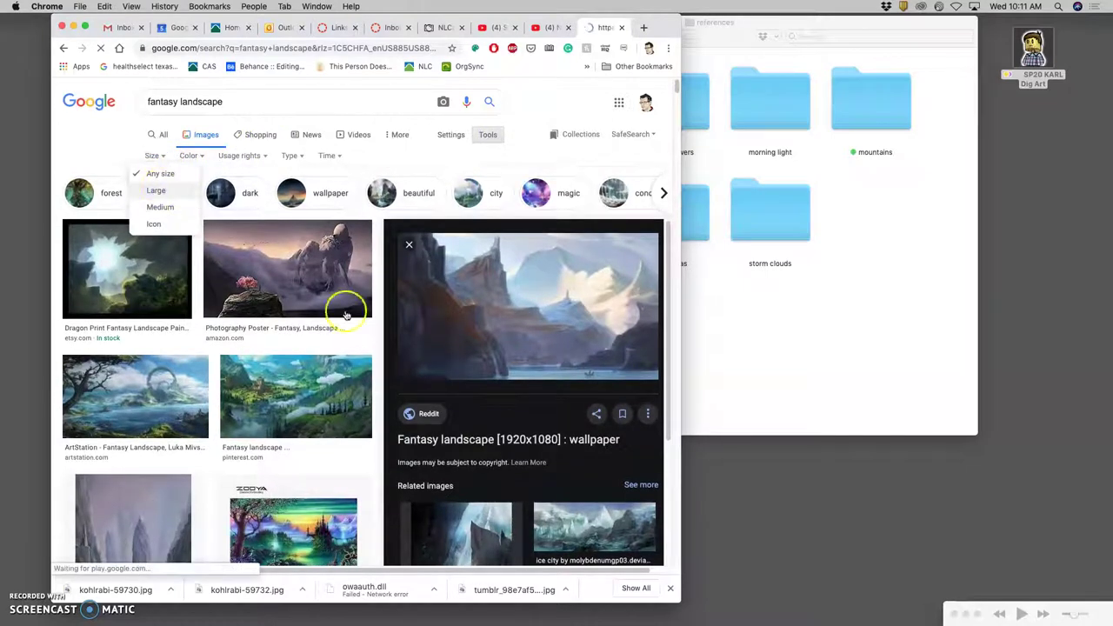
pyautogui.click(156, 189)
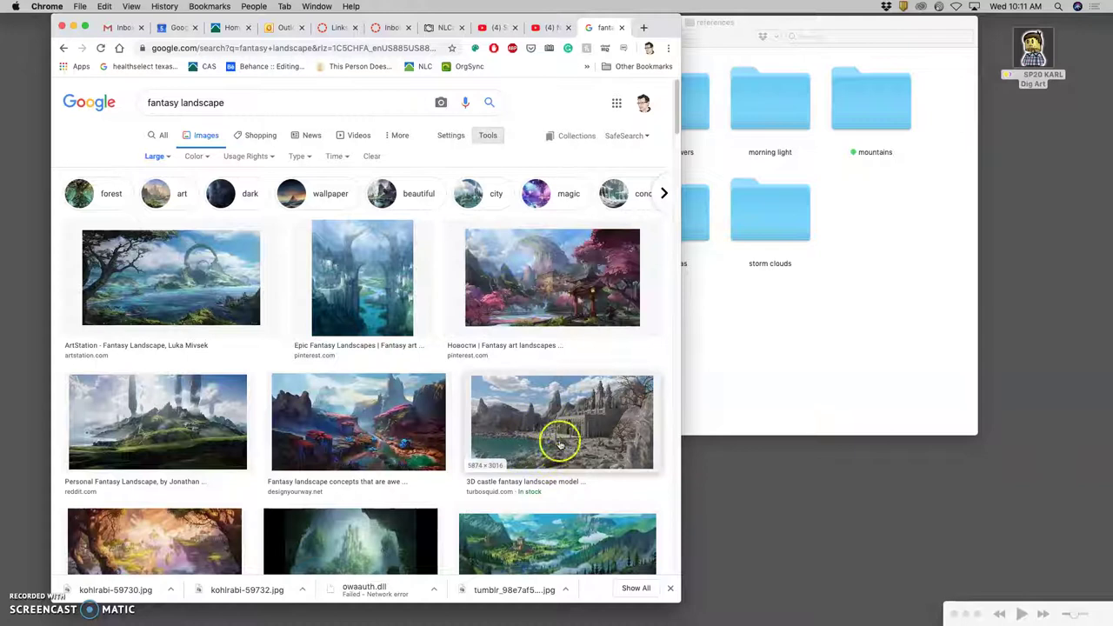
# Open the castle image result in a new tab, then its full-size image in another
pyautogui.rightClick(568, 388)
pyautogui.click(586, 392)
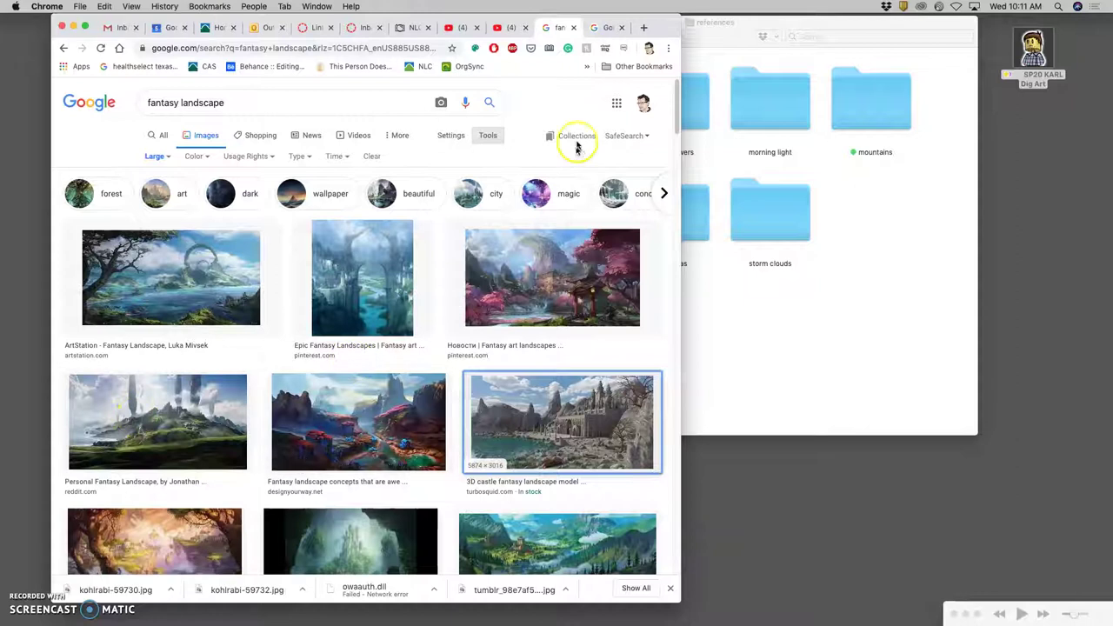
pyautogui.click(603, 27)
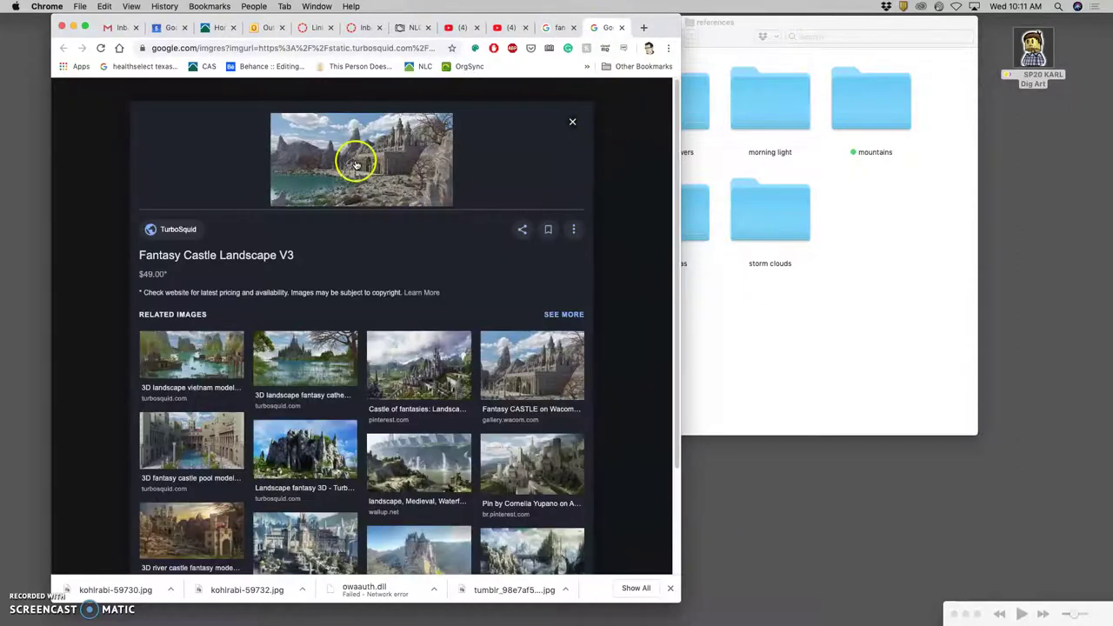
pyautogui.rightClick(355, 161)
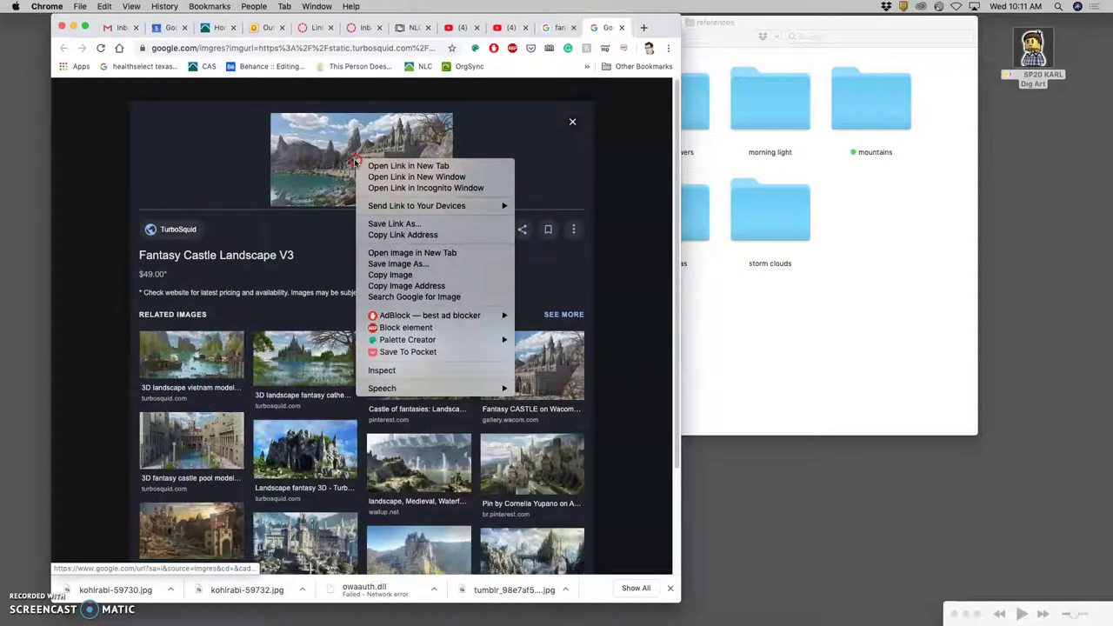
pyautogui.click(439, 252)
pyautogui.click(608, 27)
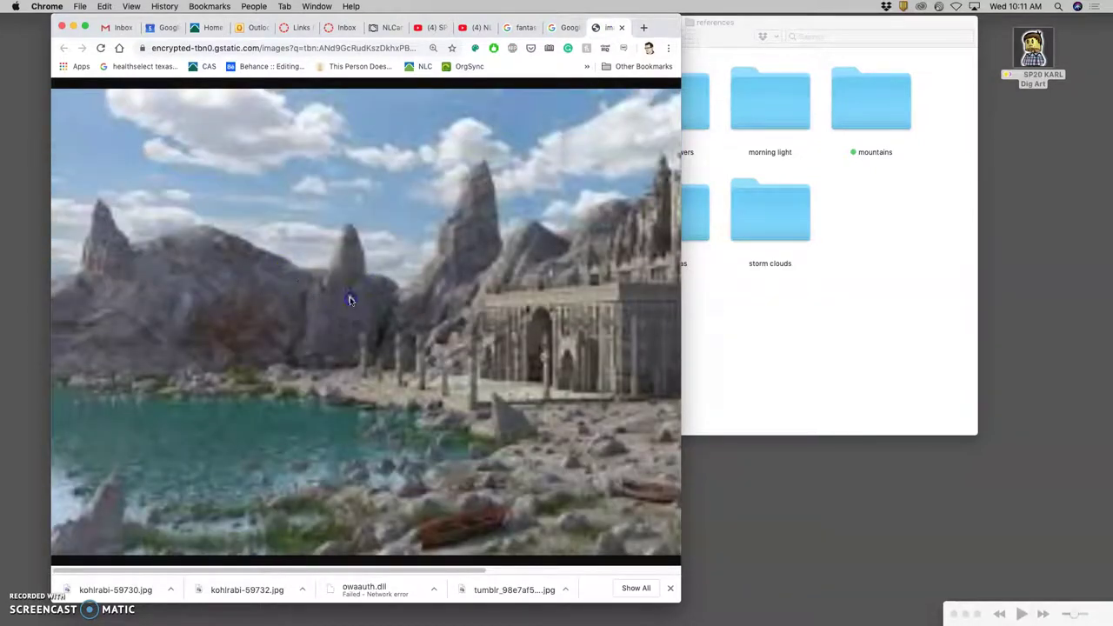
pyautogui.click(477, 207)
# Close both castle image tabs and go back to the course Links Page
pyautogui.click(620, 27)
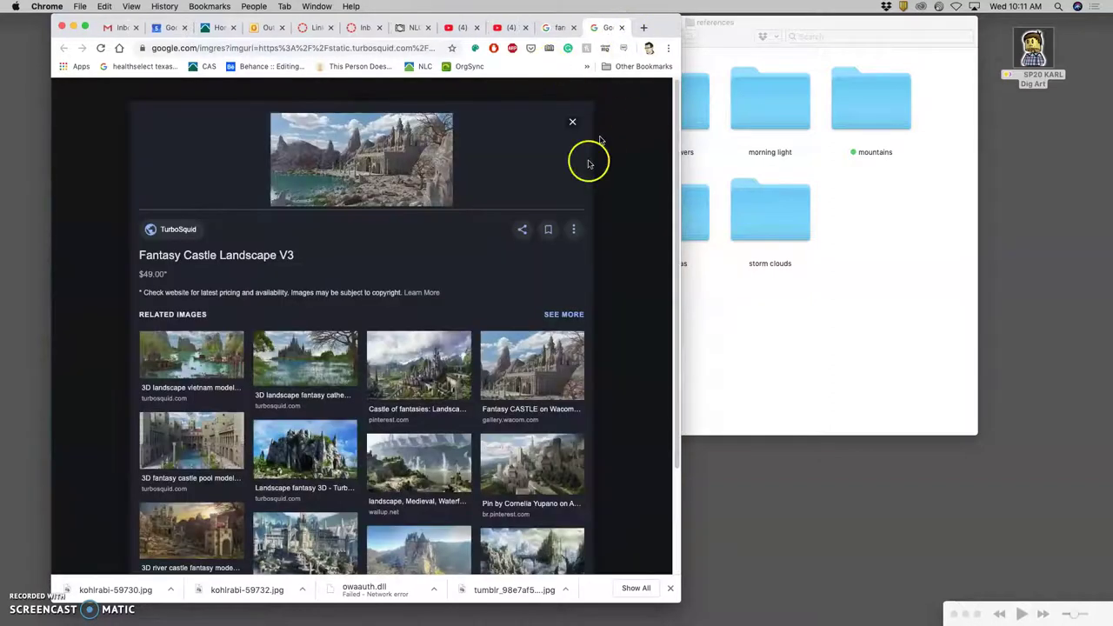
pyautogui.scroll(-3, 474, 308)
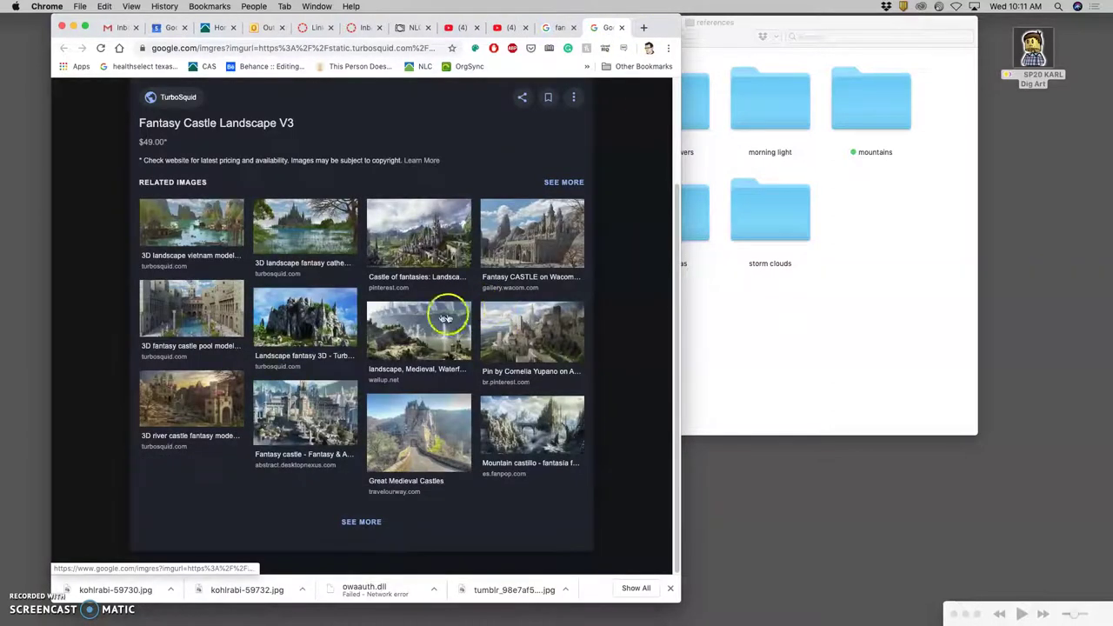
pyautogui.scroll(3, 470, 309)
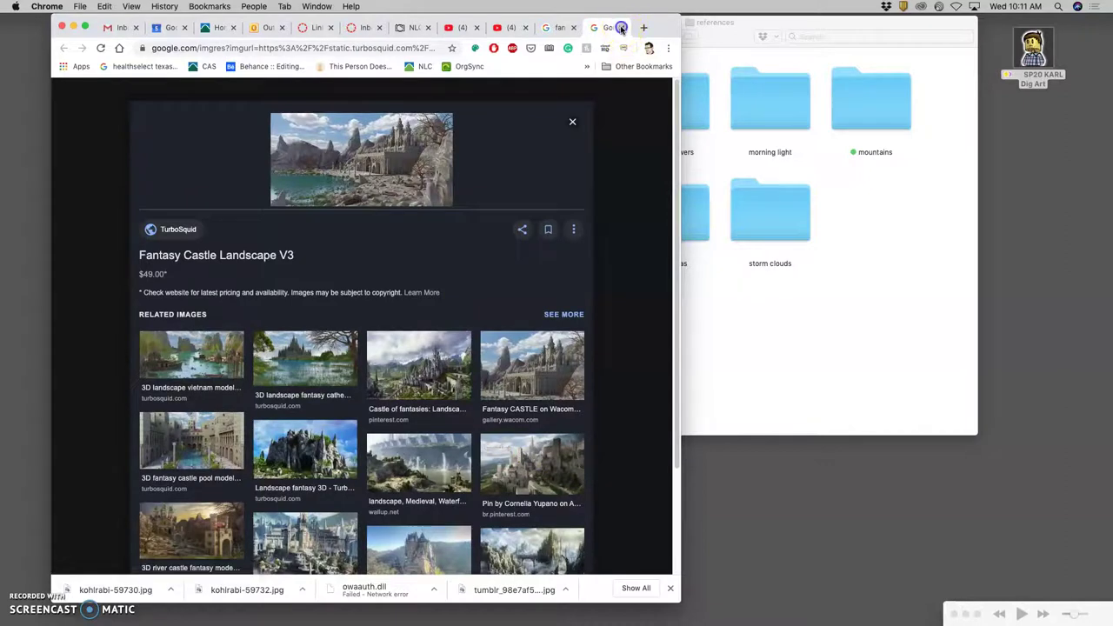
pyautogui.click(623, 28)
pyautogui.scroll(-5, 452, 313)
pyautogui.scroll(-1, 441, 335)
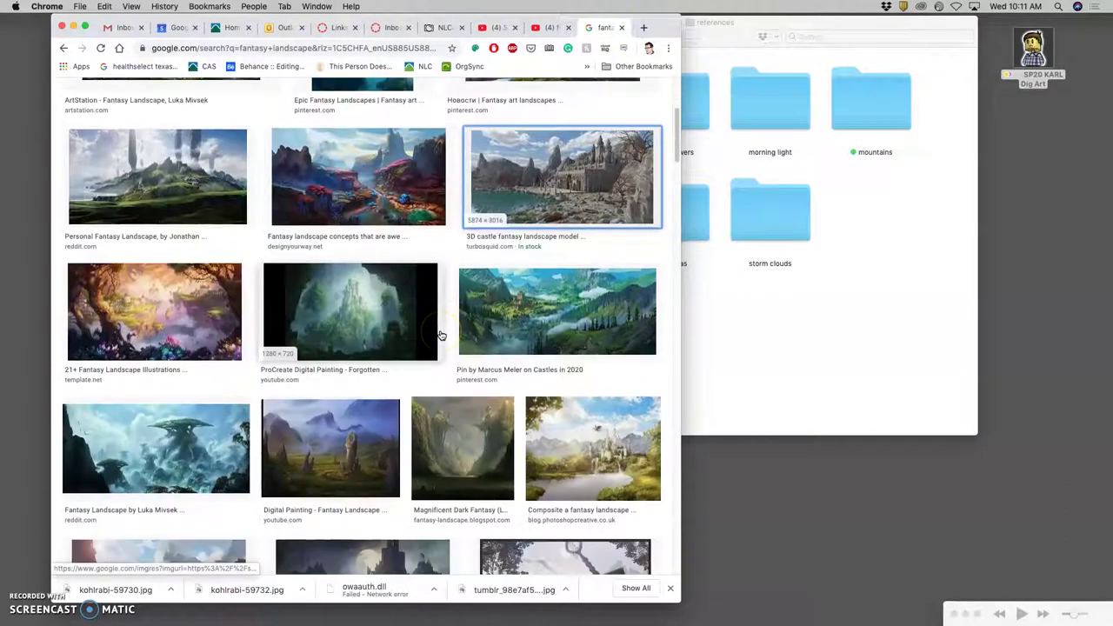
pyautogui.scroll(-10, 442, 335)
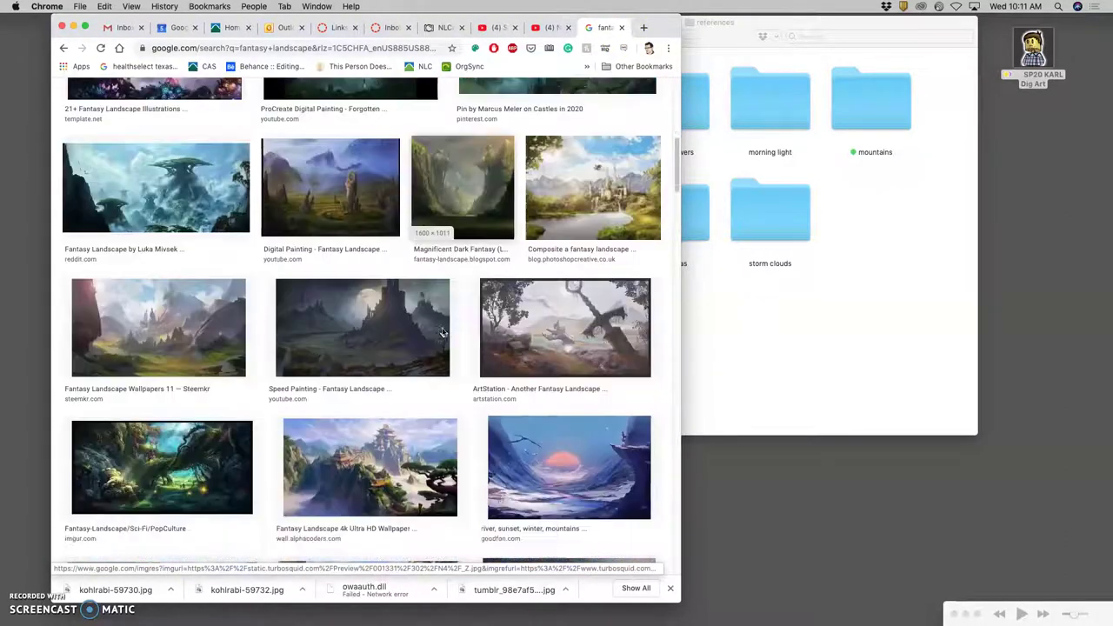
pyautogui.scroll(15, 442, 331)
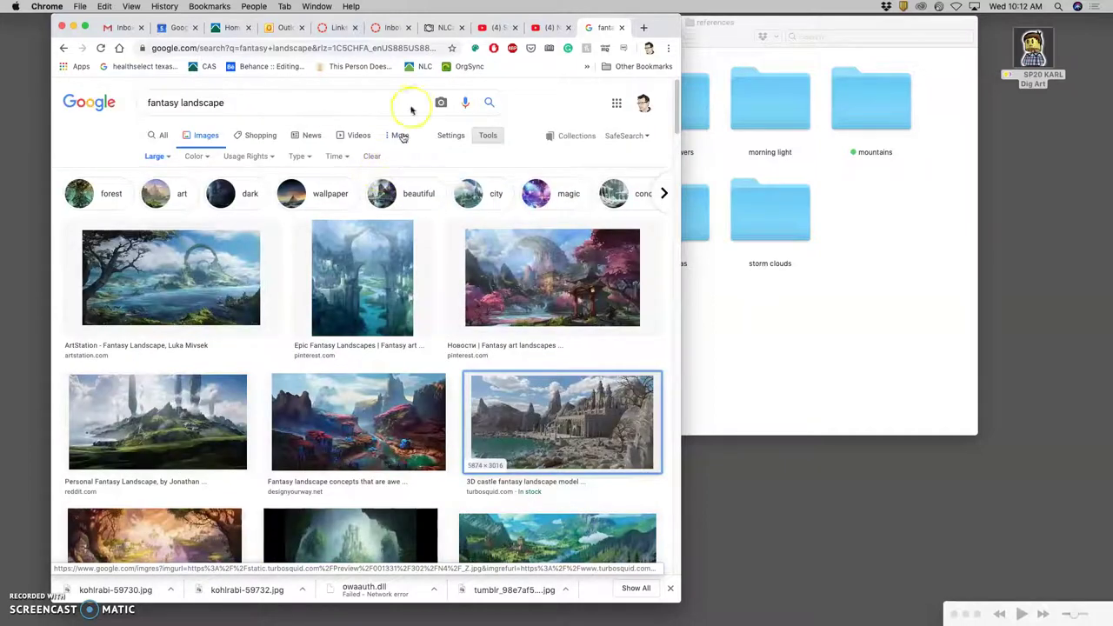
pyautogui.click(340, 28)
pyautogui.scroll(3, 505, 228)
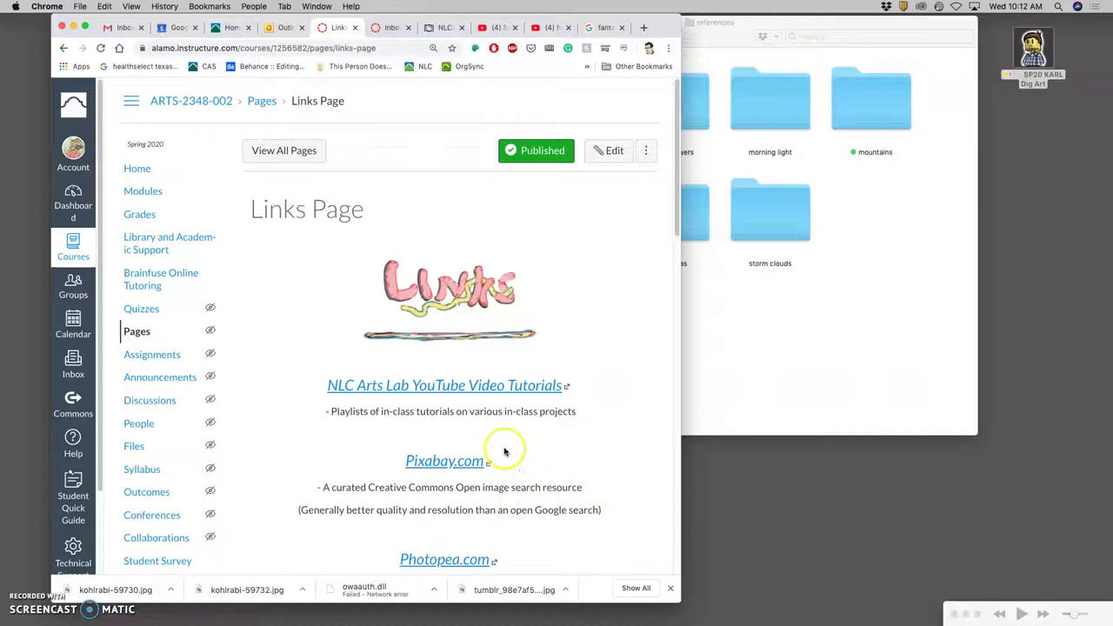
# Open Pixabay.com from the course links, widen the Chrome window, and scroll the featured photos
pyautogui.click(444, 462)
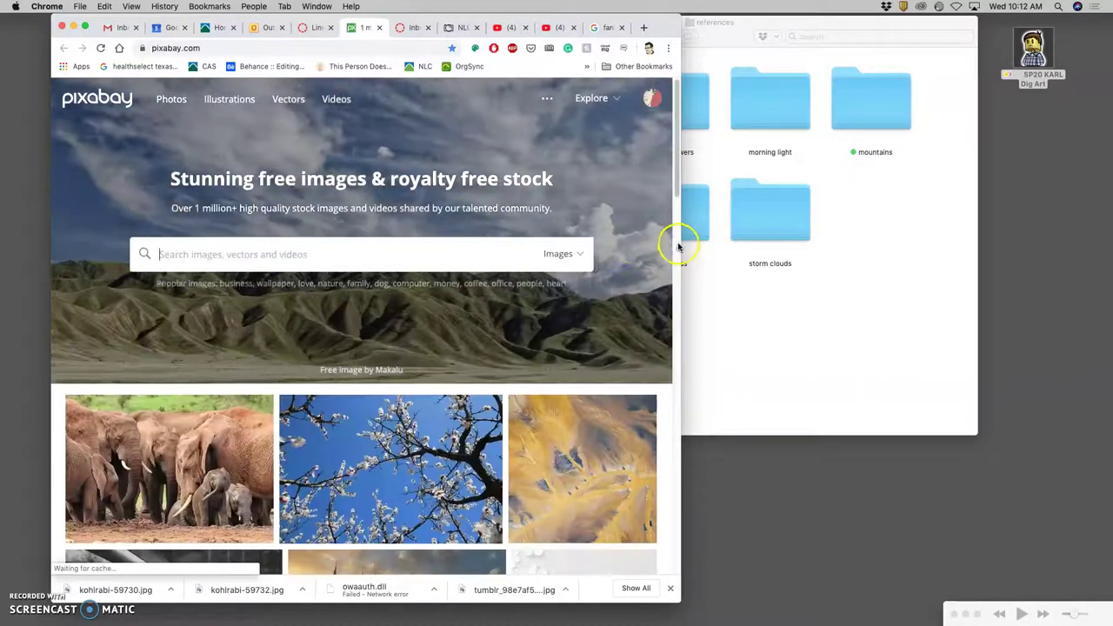
pyautogui.moveTo(683, 241); pyautogui.dragTo(919, 239)
pyautogui.moveTo(898, 107)
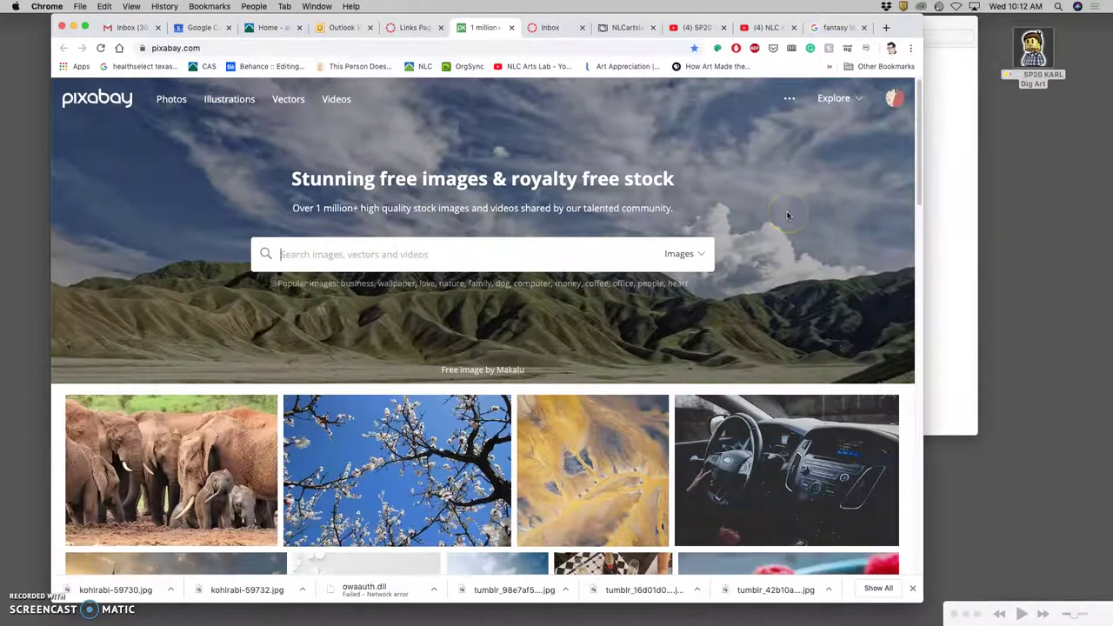
pyautogui.click(759, 215)
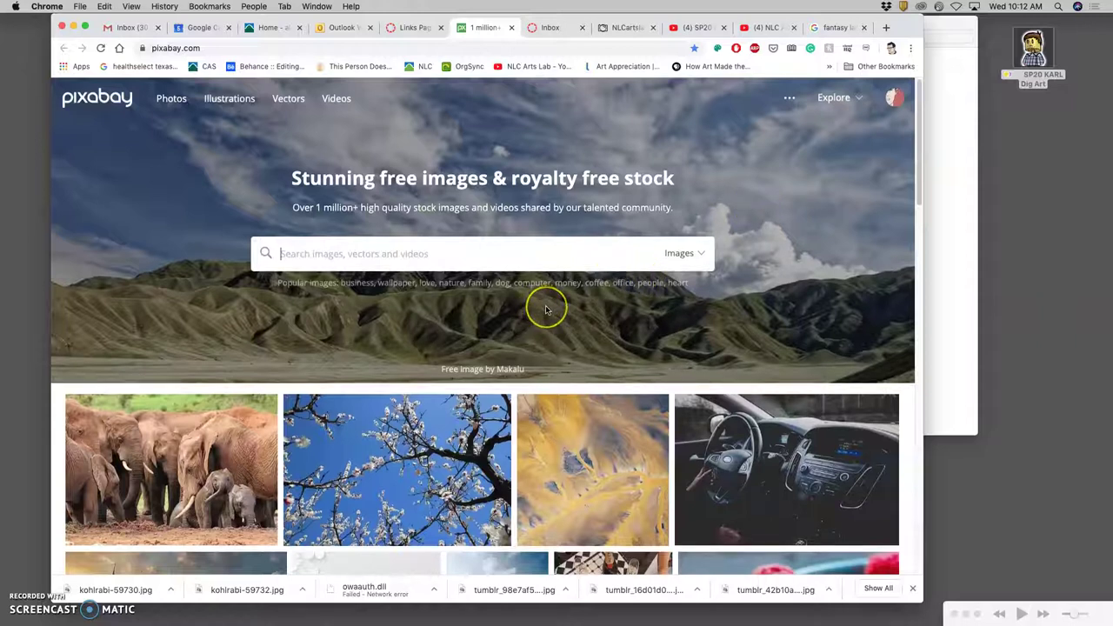
pyautogui.scroll(-5, 543, 310)
pyautogui.scroll(-5, 557, 310)
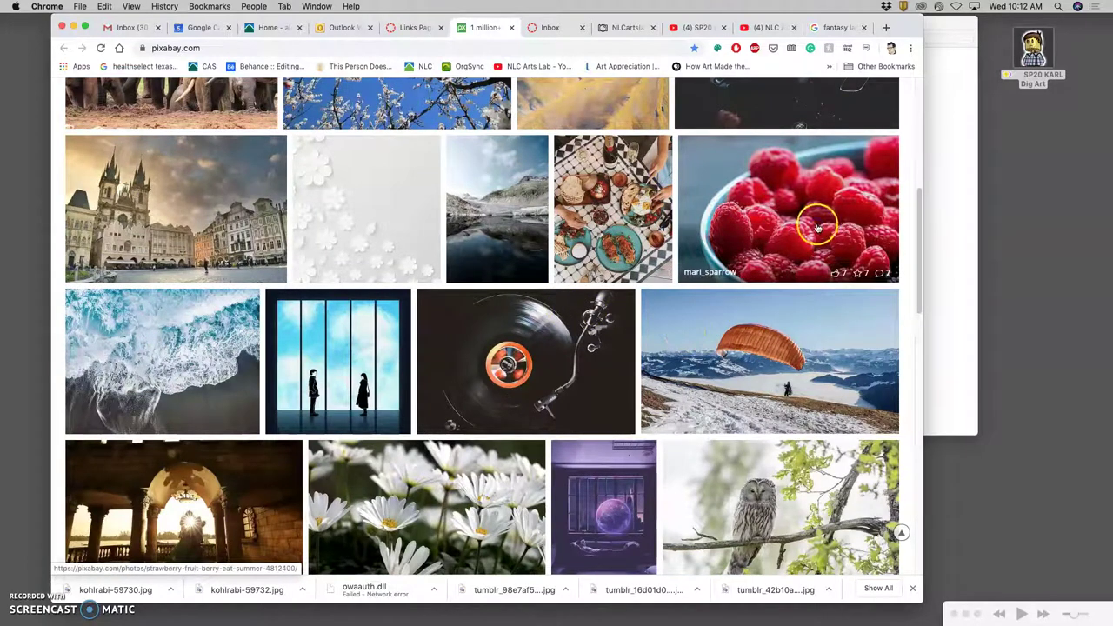
# Open the raspberries-in-a-bowl photo's page on Pixabay
pyautogui.click(686, 216)
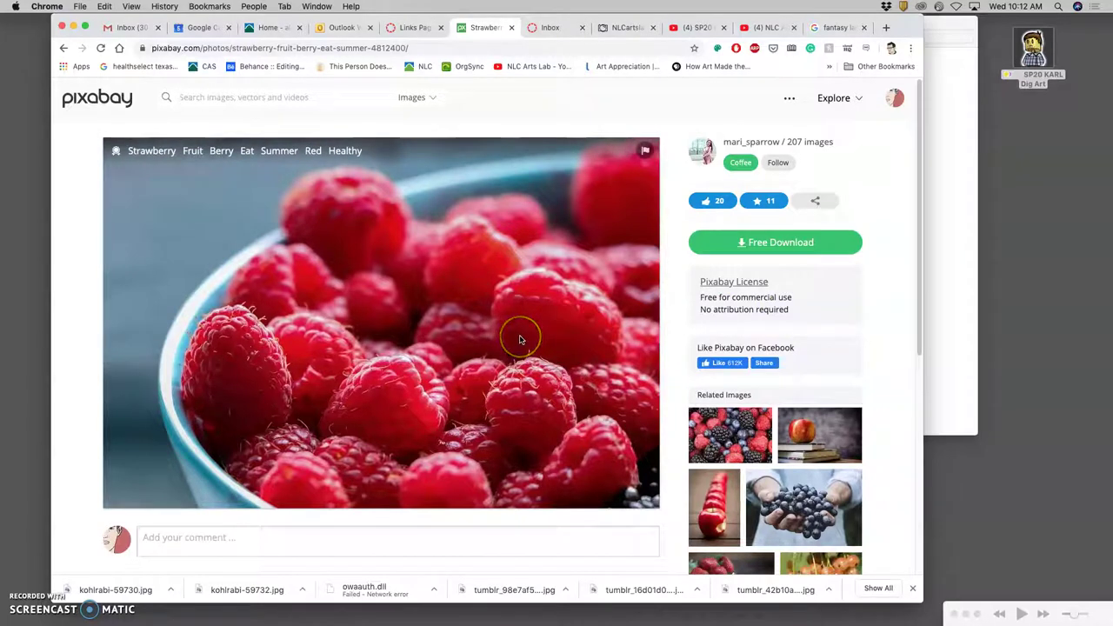
pyautogui.moveTo(519, 339)
pyautogui.mouseDown()
pyautogui.moveTo(502, 325)
pyautogui.moveTo(487, 335)
pyautogui.moveTo(519, 325)
pyautogui.moveTo(449, 336)
pyautogui.mouseUp()
pyautogui.scroll(-3, 482, 342)
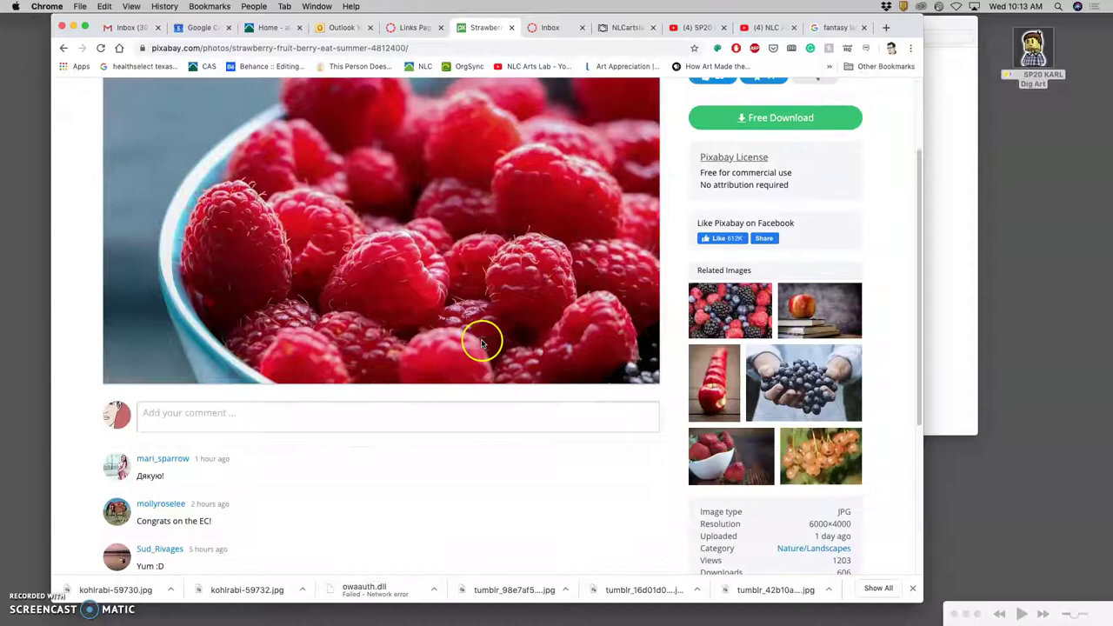
pyautogui.scroll(3, 479, 340)
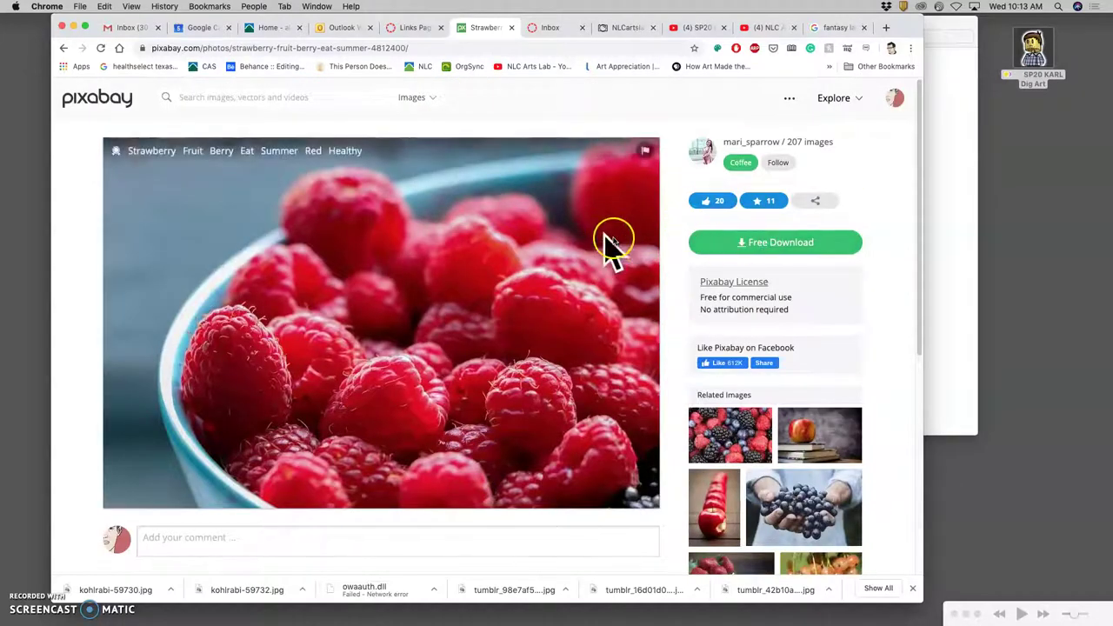
# Download the raspberries photo at the 6000×4000 full resolution
pyautogui.click(764, 246)
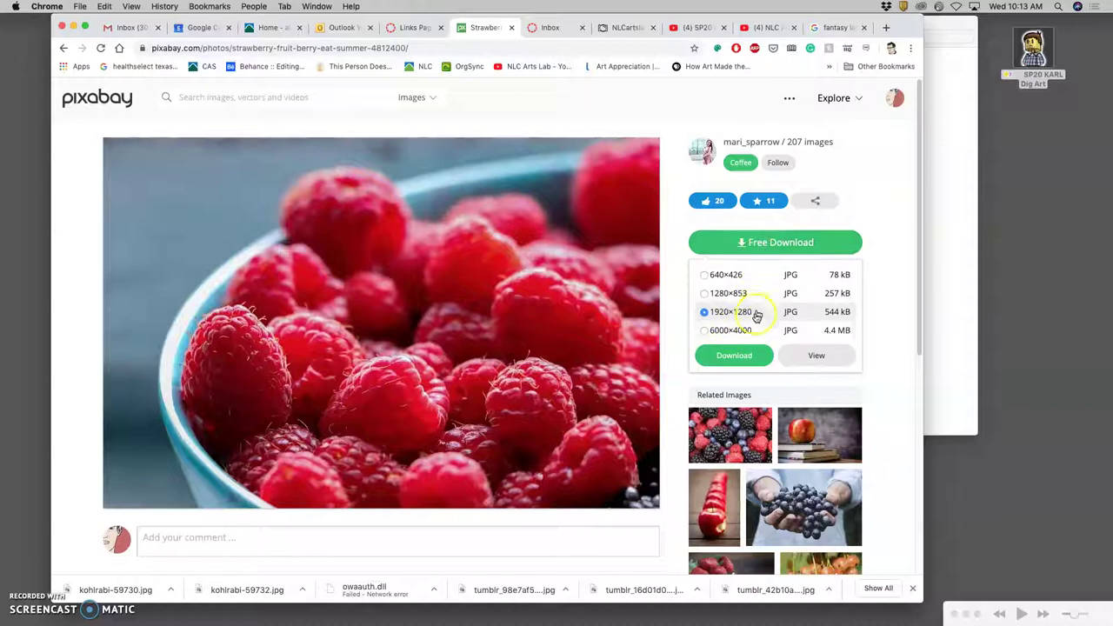
pyautogui.click(705, 334)
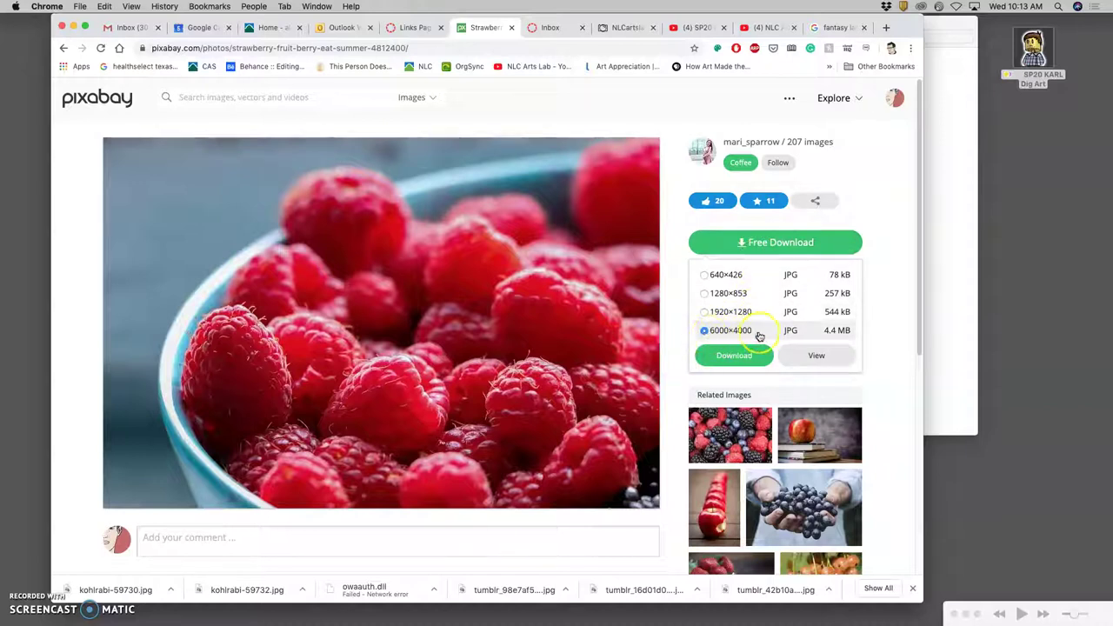
pyautogui.click(734, 355)
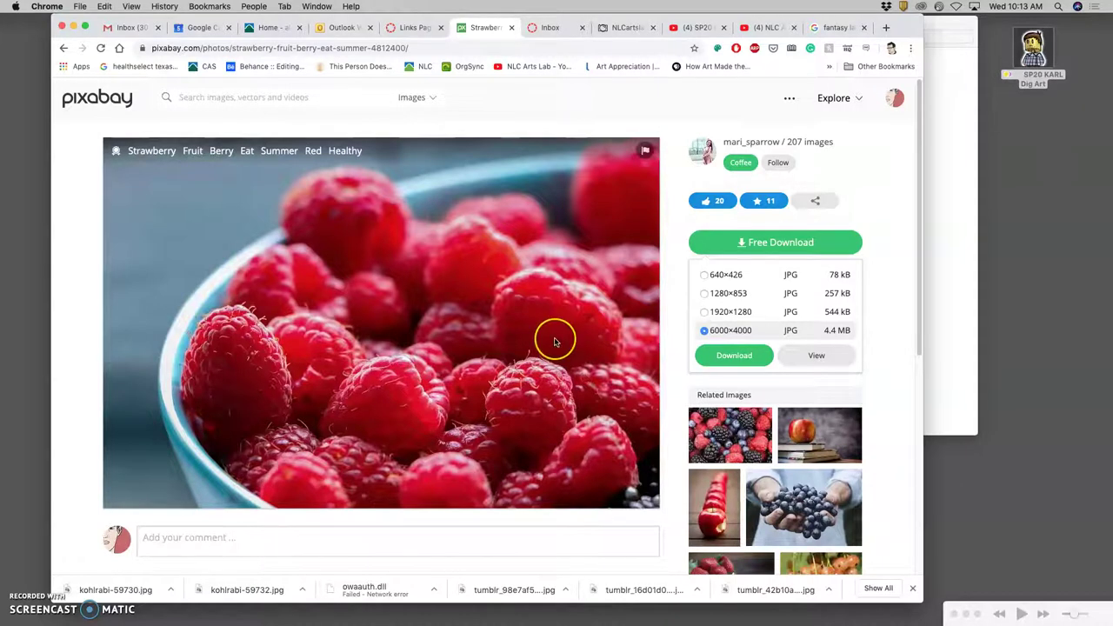
pyautogui.scroll(-10, 555, 341)
pyautogui.scroll(10, 556, 339)
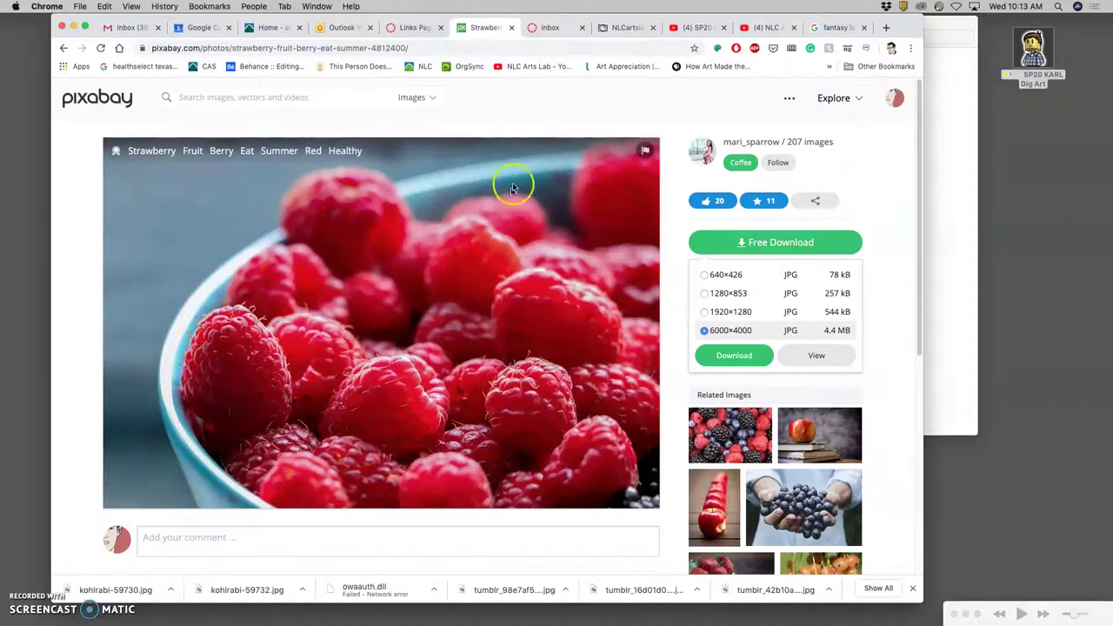
pyautogui.click(223, 103)
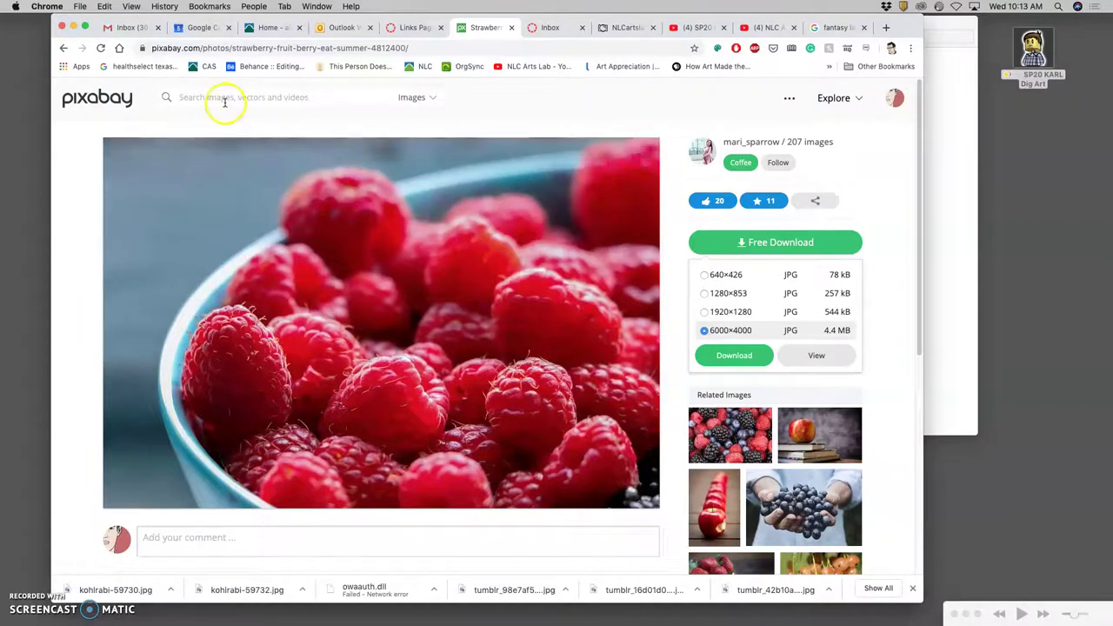
# Check the reference folder names, then search Pixabay for 'ruttabegas' and browse the results
pyautogui.click(945, 243)
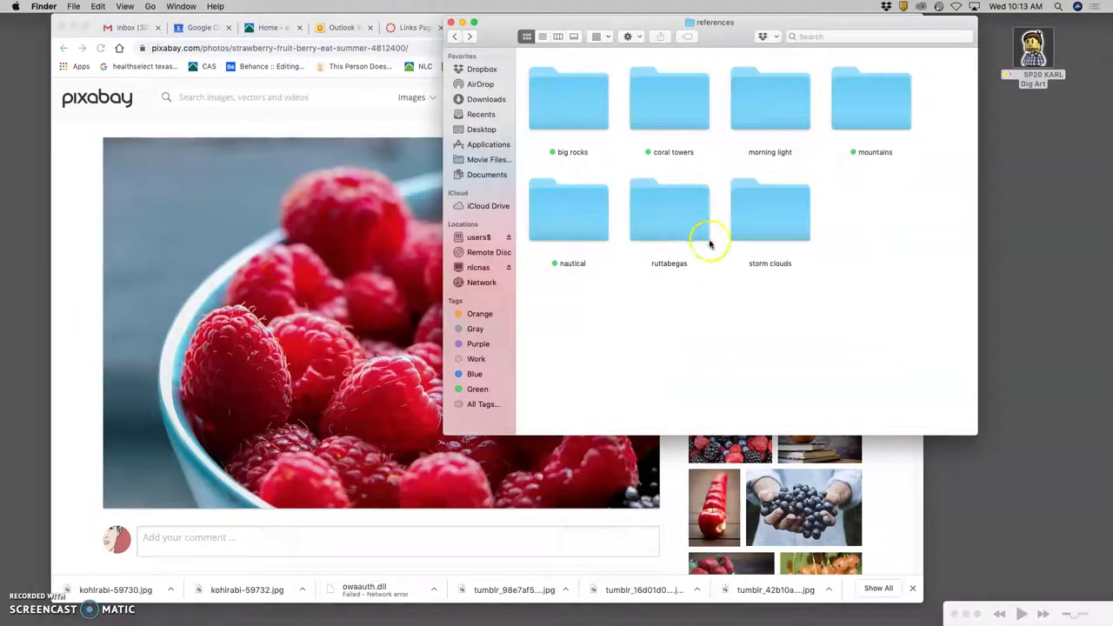
pyautogui.click(234, 98)
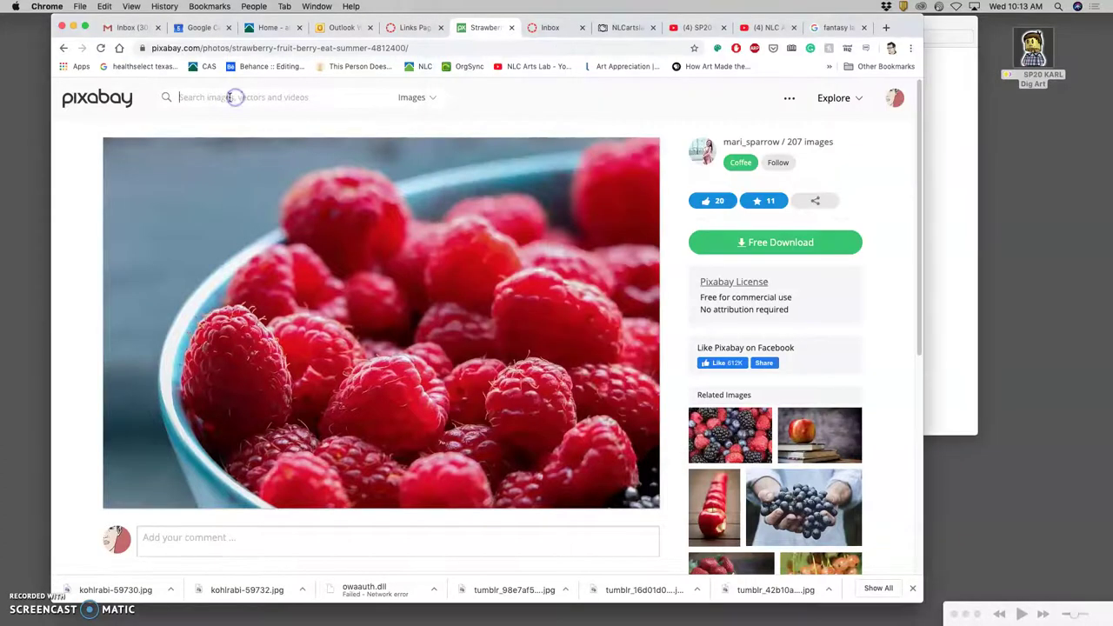
pyautogui.write('ruttabegas')
pyautogui.press('Return')
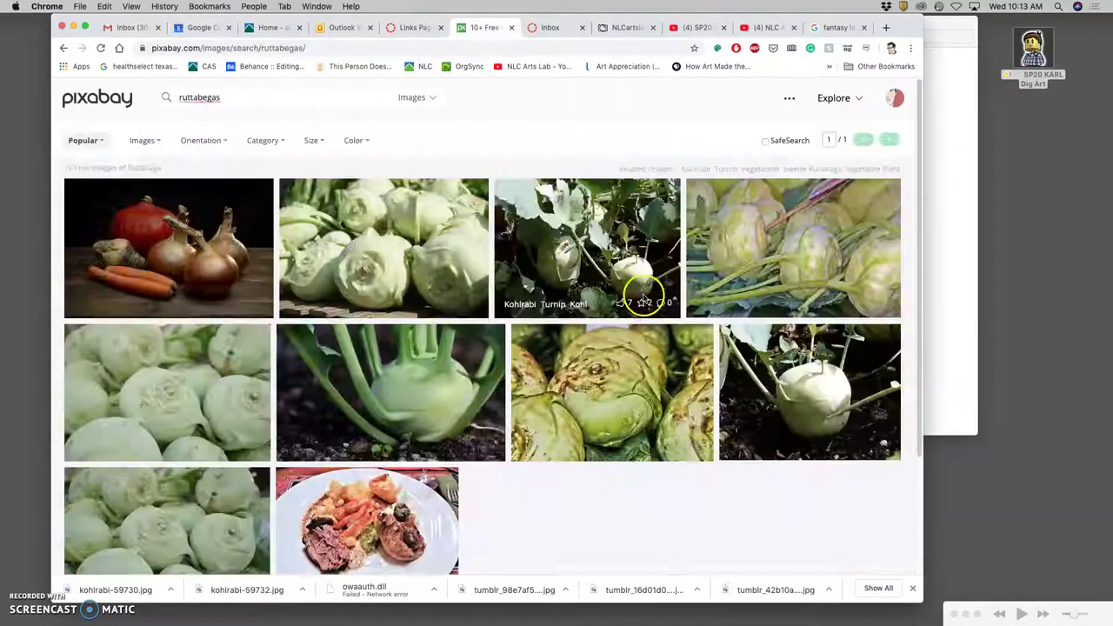
pyautogui.scroll(-2, 619, 296)
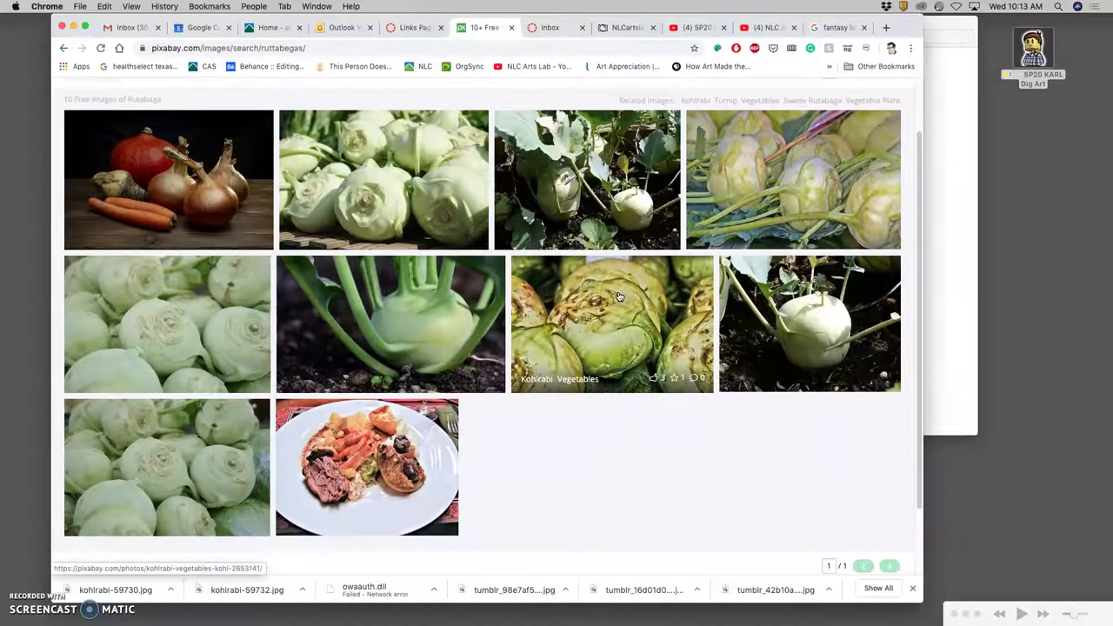
pyautogui.scroll(-1, 609, 387)
pyautogui.scroll(1, 613, 387)
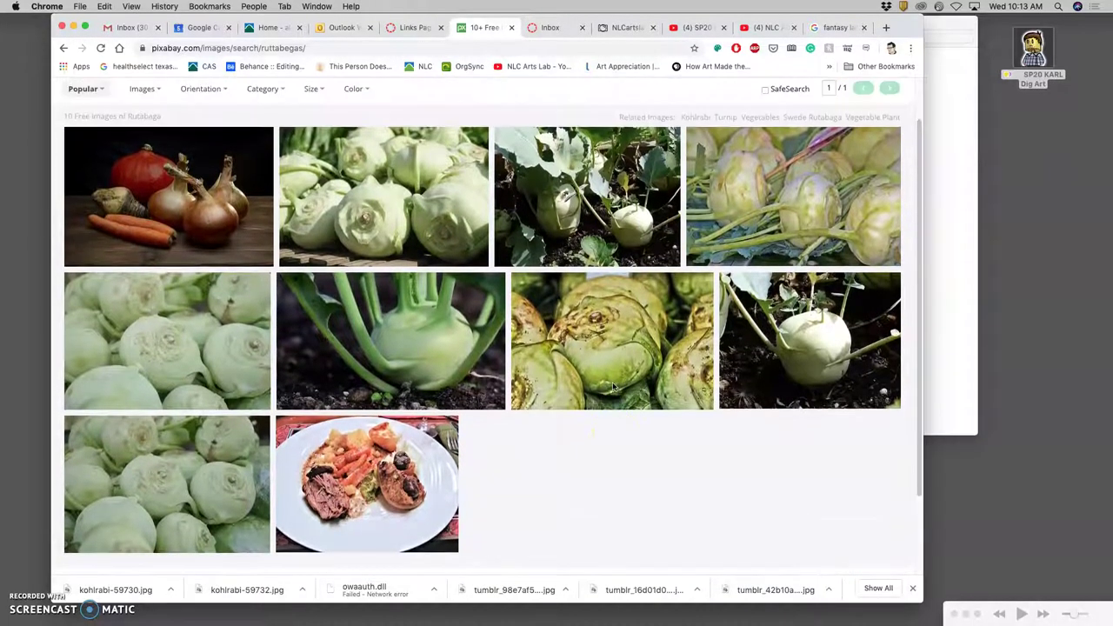
pyautogui.scroll(-2, 614, 388)
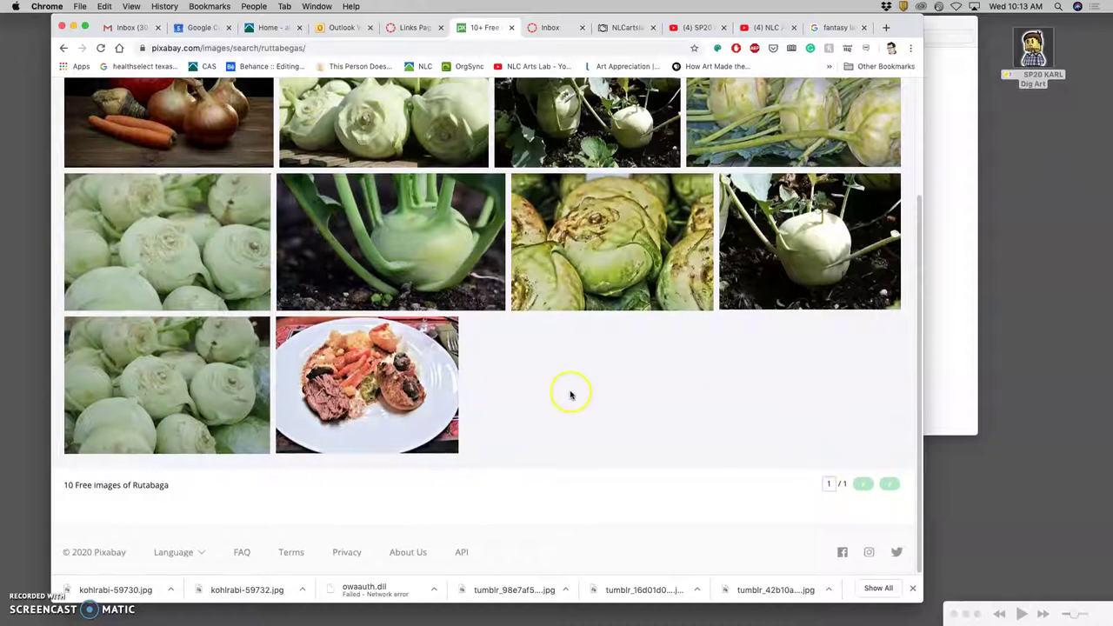
pyautogui.scroll(3, 562, 395)
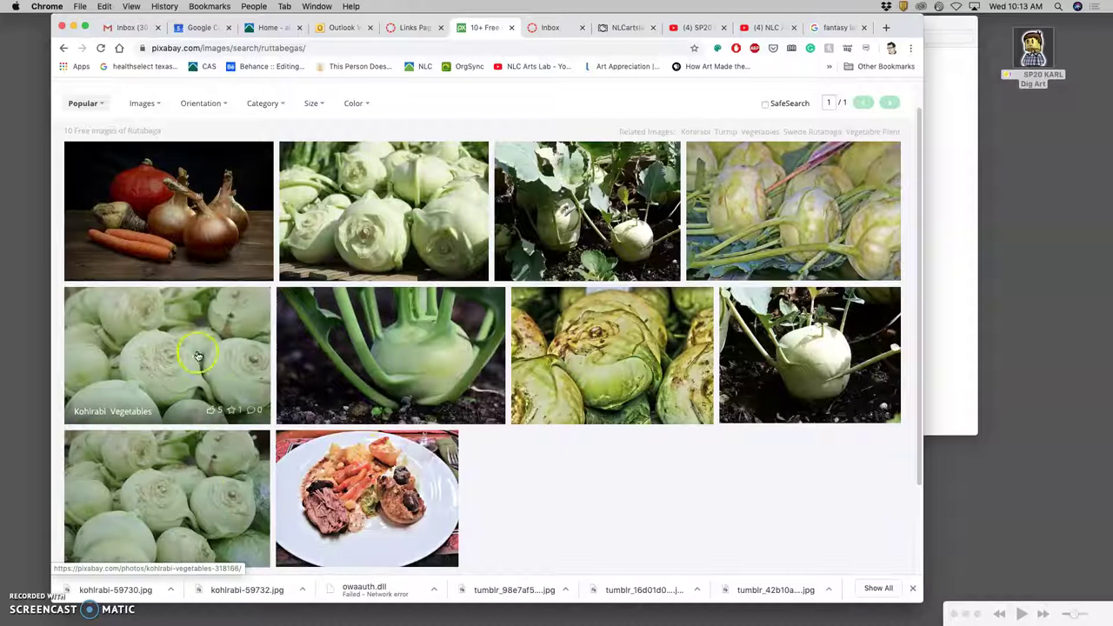
# Open three kohlrabi photos from the results in new tabs
pyautogui.rightClick(412, 347)
pyautogui.click(454, 351)
pyautogui.rightClick(797, 371)
pyautogui.click(813, 374)
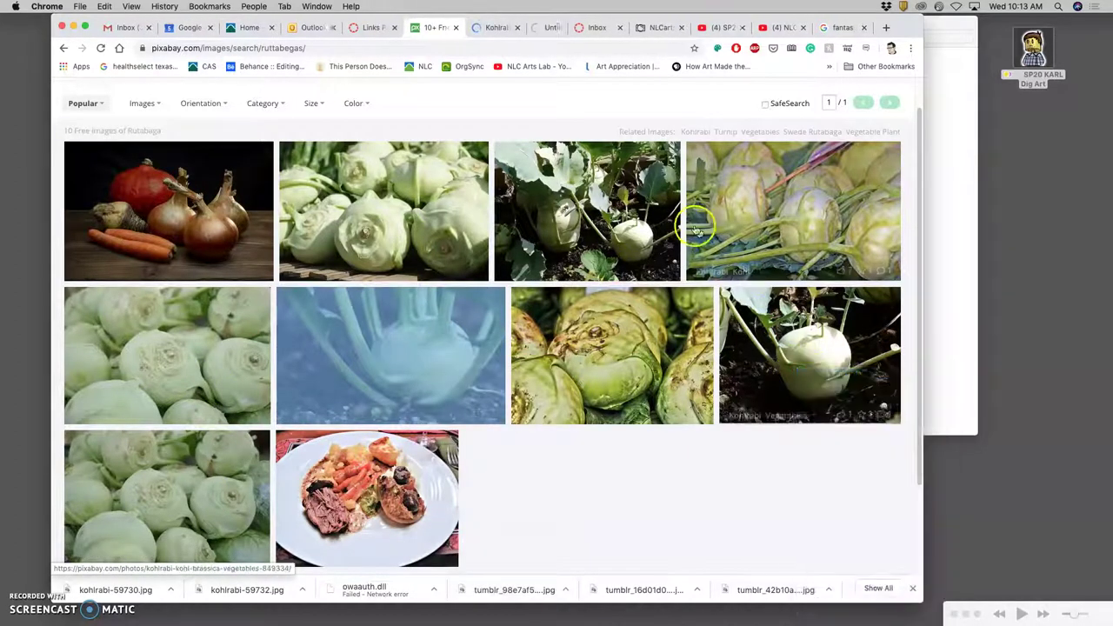
pyautogui.rightClick(635, 217)
pyautogui.click(658, 225)
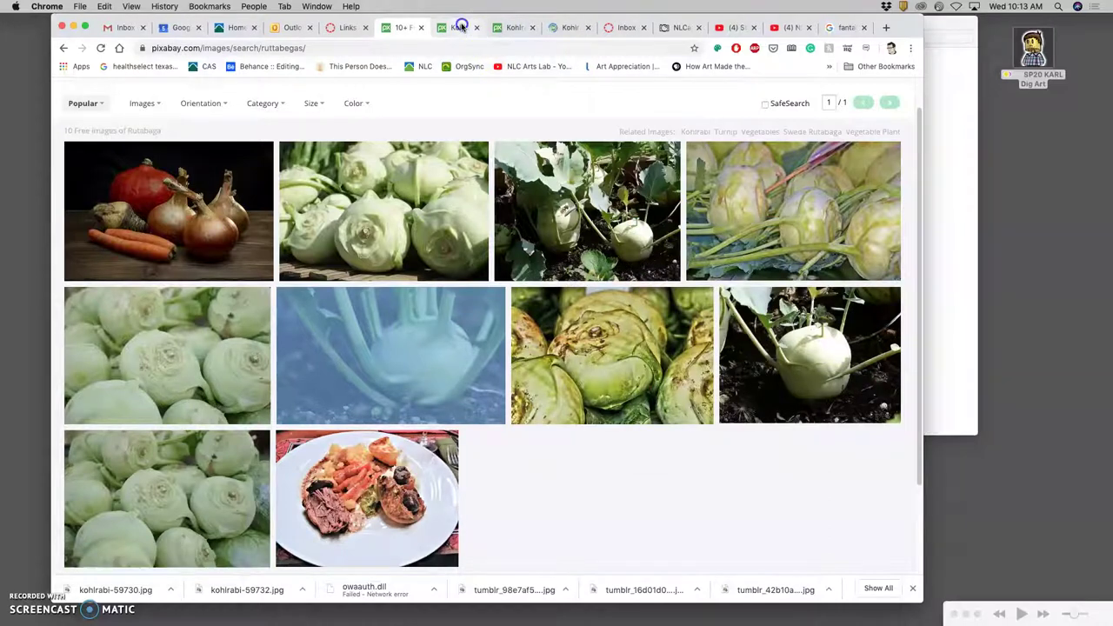
# Download the kohlrabi photo at its largest 5904×3544 size
pyautogui.click(460, 27)
pyautogui.click(757, 244)
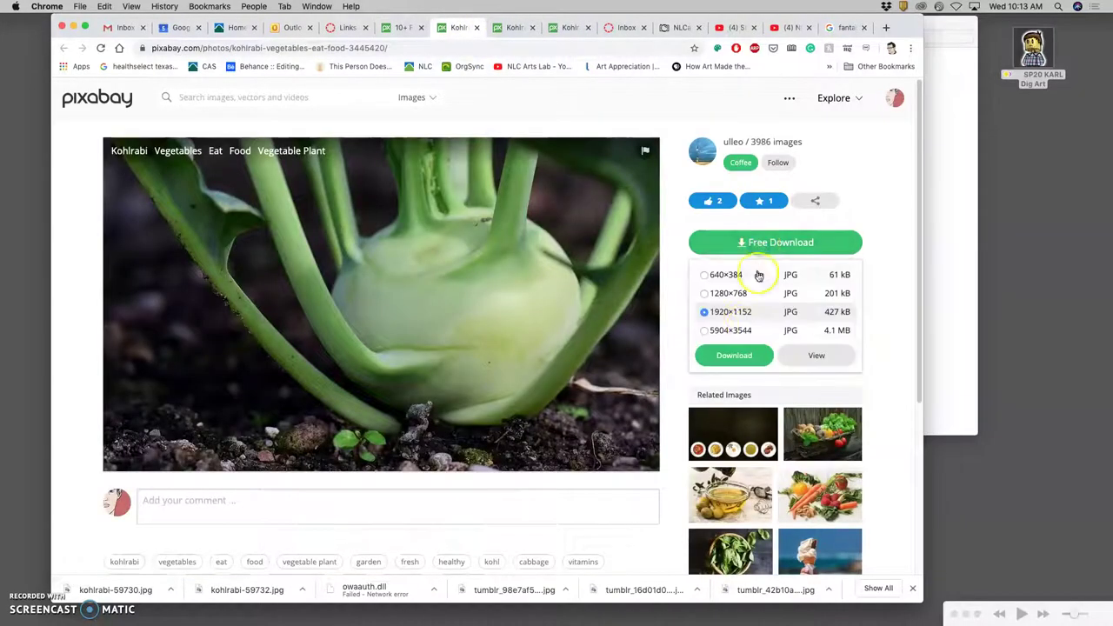
pyautogui.click(707, 332)
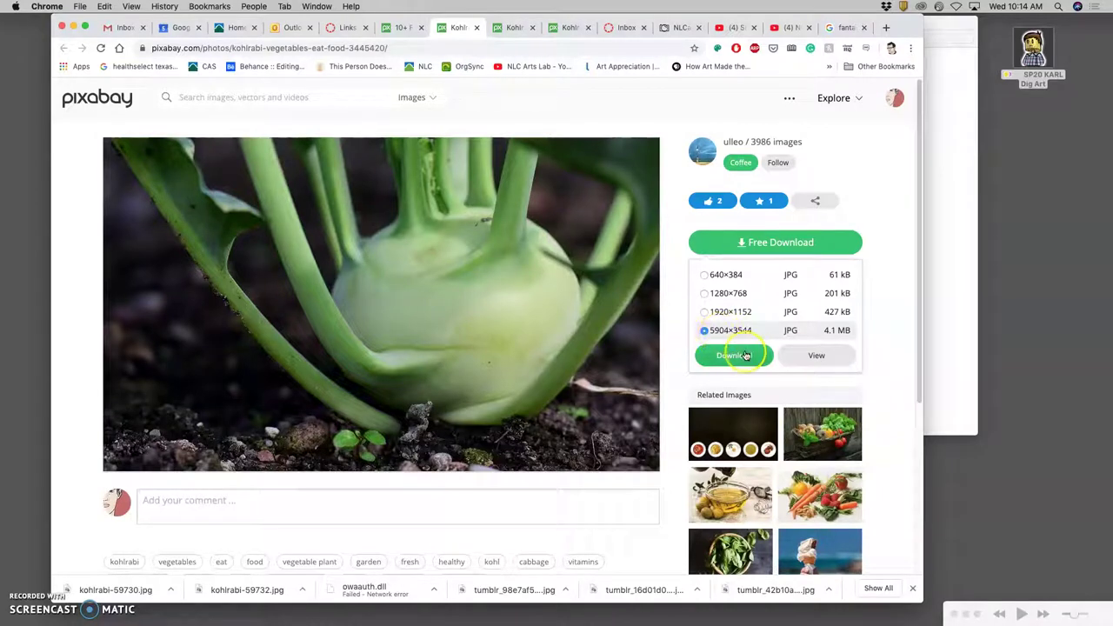
pyautogui.click(744, 356)
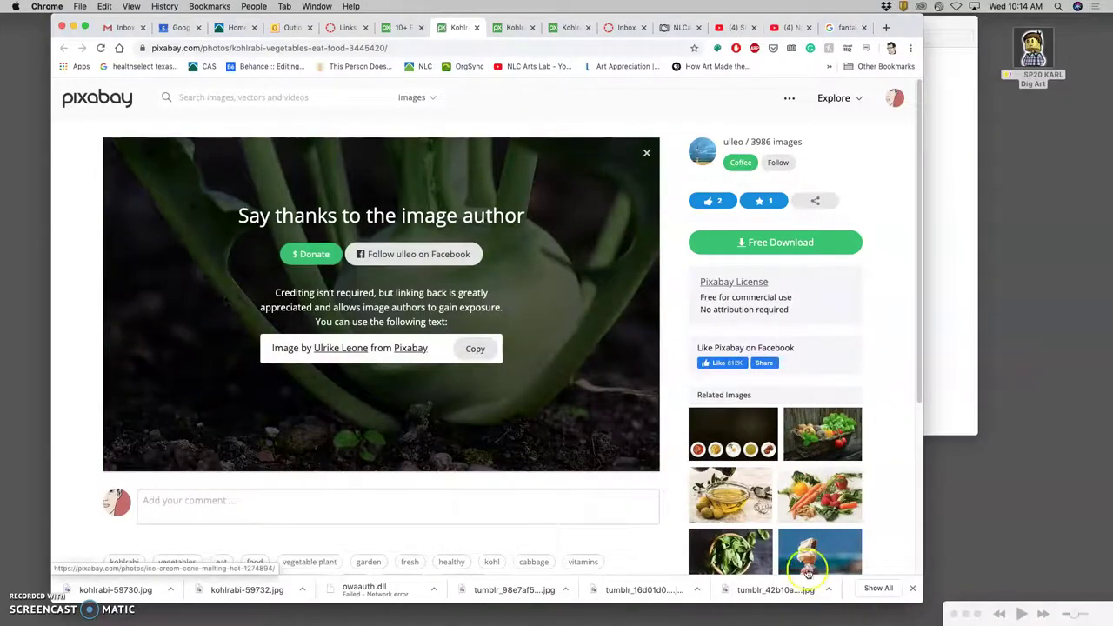
# Show the recent downloads list from the Dock's Downloads stack
pyautogui.moveTo(520, 614)
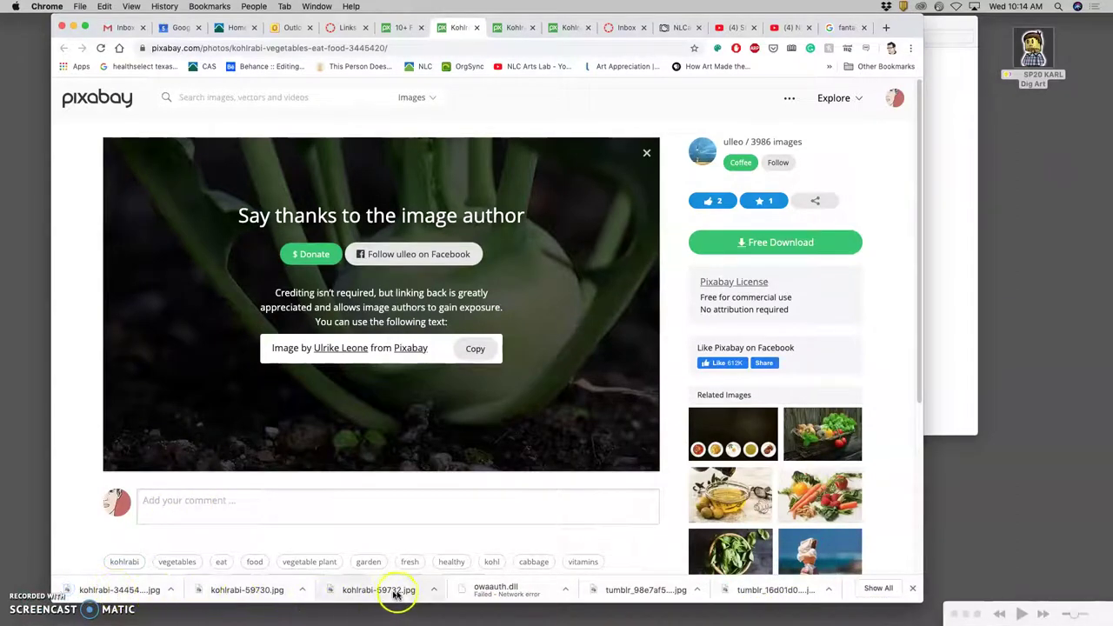
pyautogui.moveTo(826, 619)
pyautogui.click(715, 609)
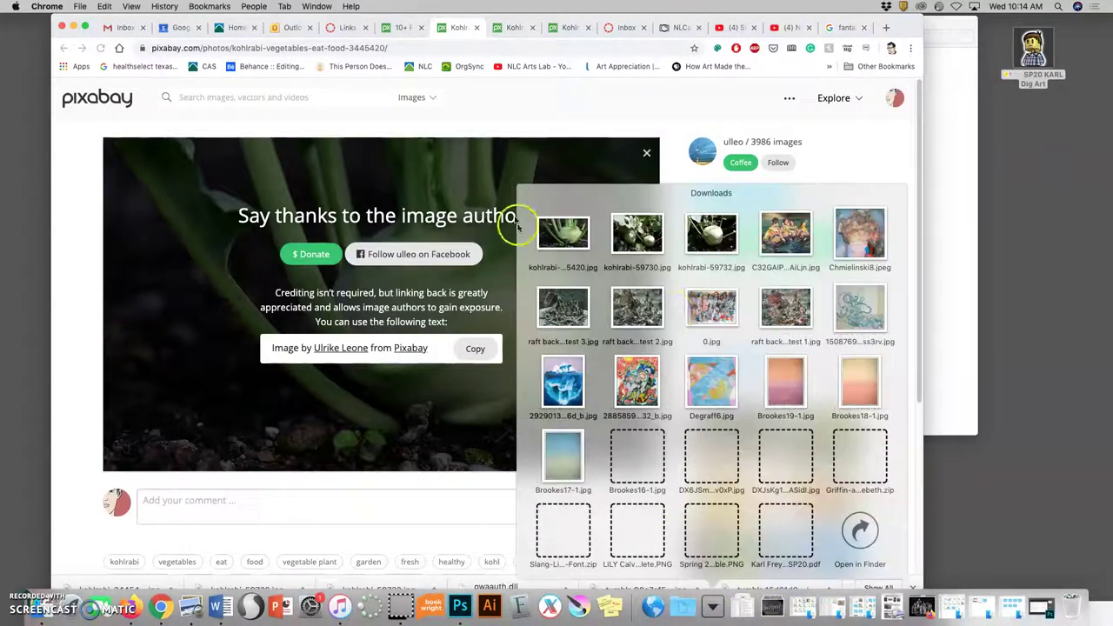
# Move the three downloaded kohlrabi photos from Downloads into the ruttabegas folder
pyautogui.click(862, 528)
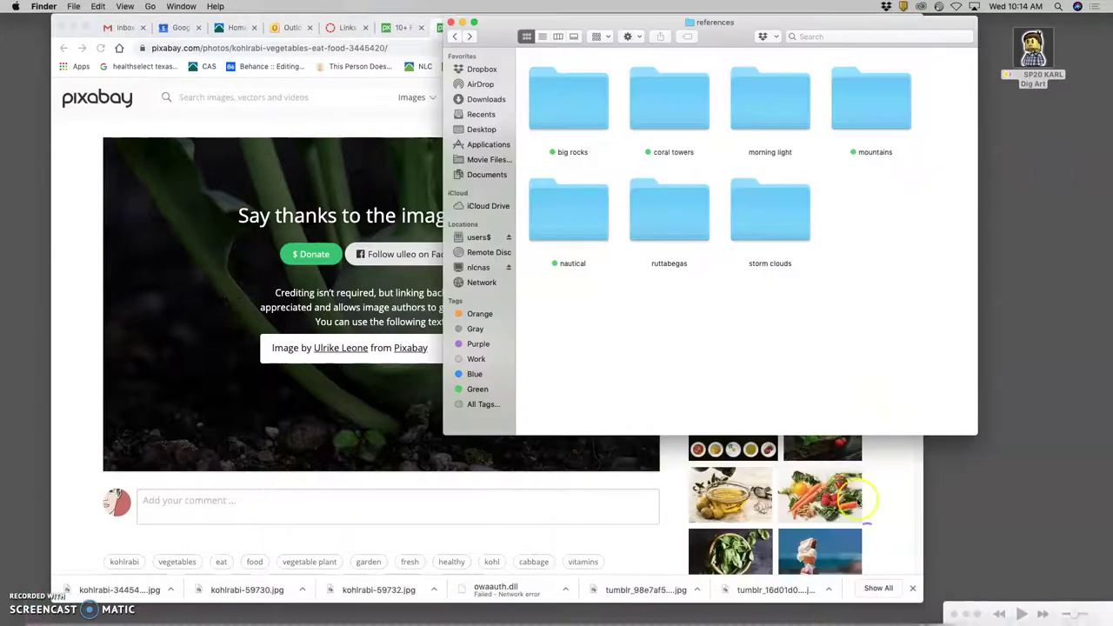
pyautogui.moveTo(681, 54); pyautogui.dragTo(887, 338)
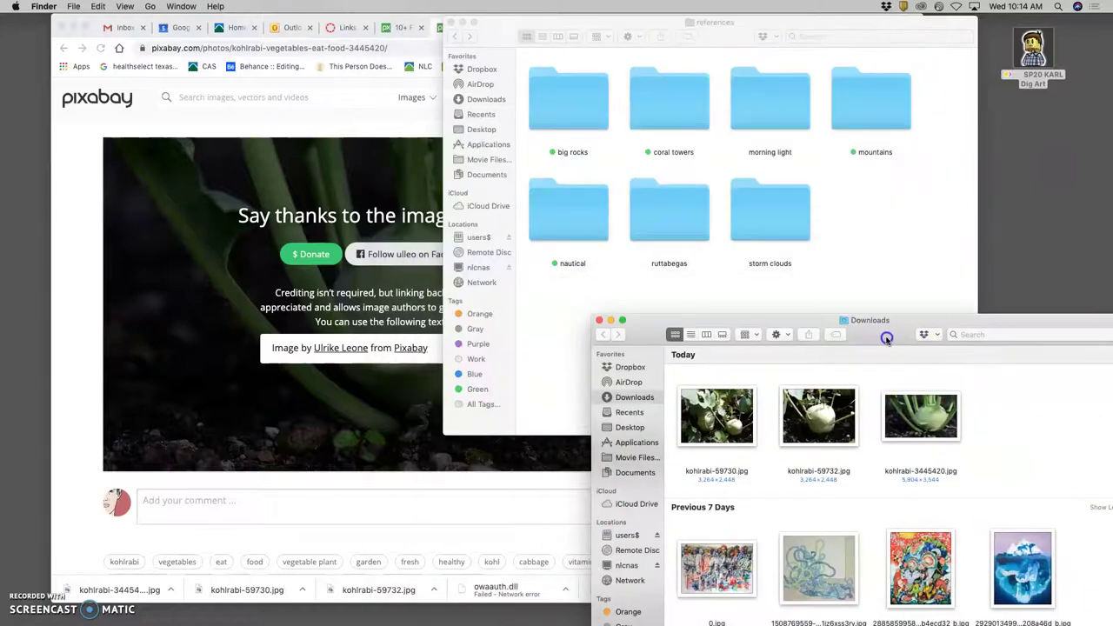
pyautogui.moveTo(990, 425); pyautogui.dragTo(667, 211)
pyautogui.doubleClick(670, 211)
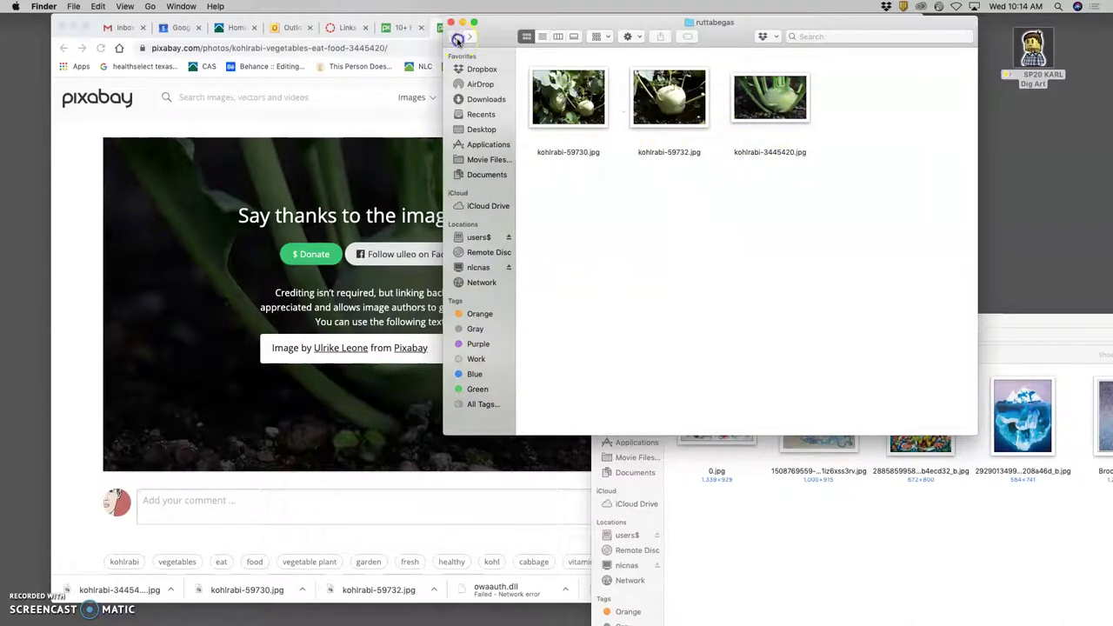
# Tag the ruttabegas folder green and return to Pixabay
pyautogui.click(456, 38)
pyautogui.rightClick(679, 266)
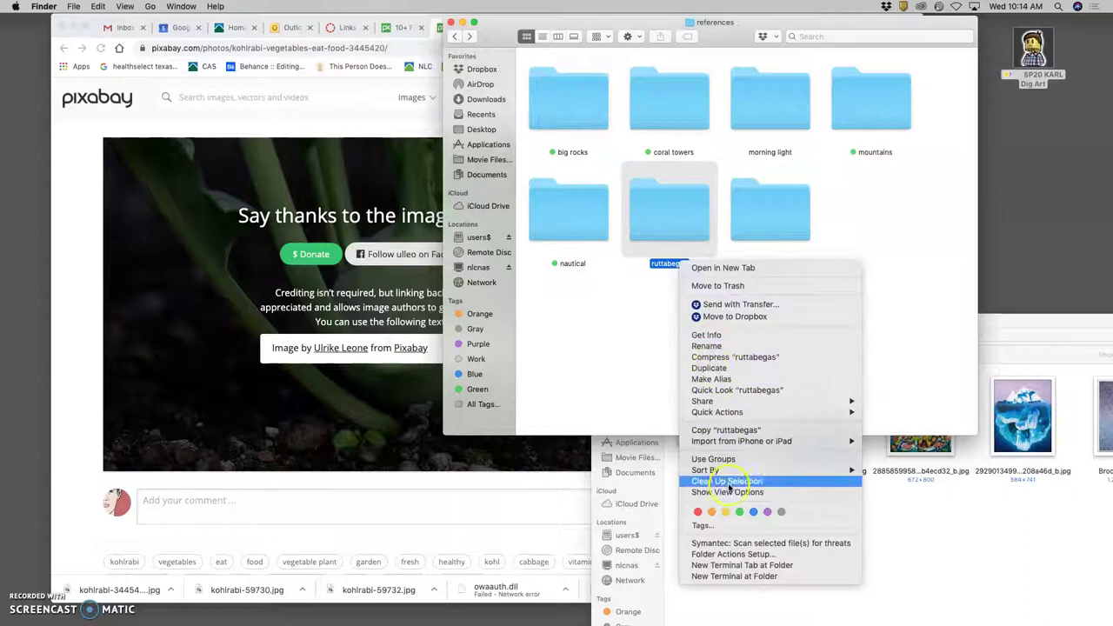
pyautogui.click(739, 513)
pyautogui.click(410, 492)
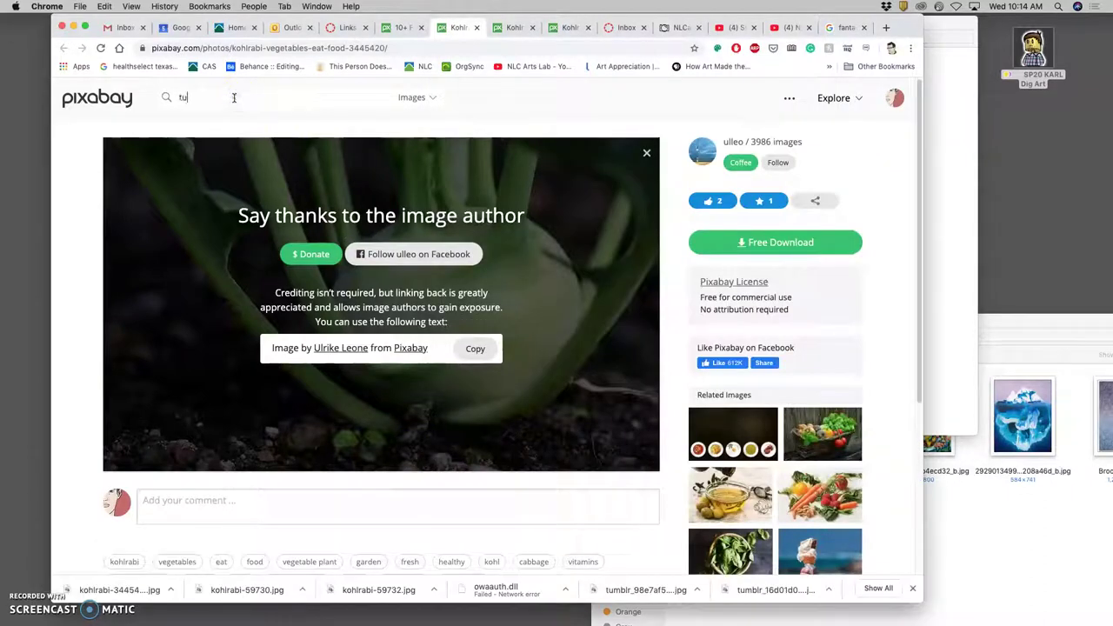
# Search Pixabay for 'turnip' and open the Sugar Beet Turnip photo in a new tab
pyautogui.press('Return')
pyautogui.scroll(-5, 407, 295)
pyautogui.scroll(-3, 415, 304)
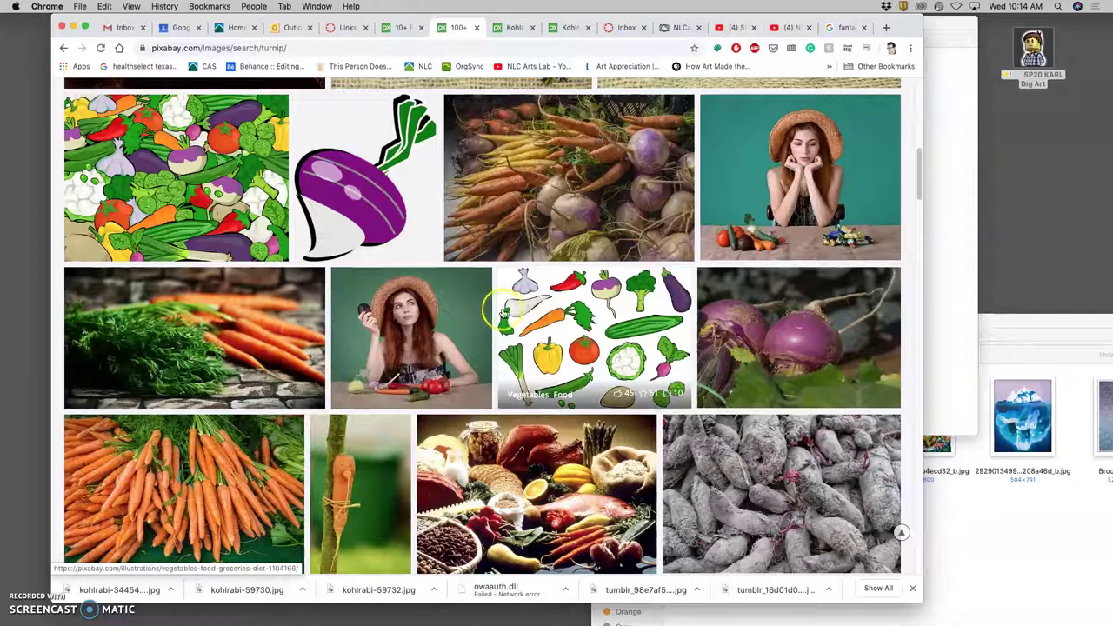
pyautogui.scroll(-1, 510, 313)
pyautogui.scroll(-8, 510, 313)
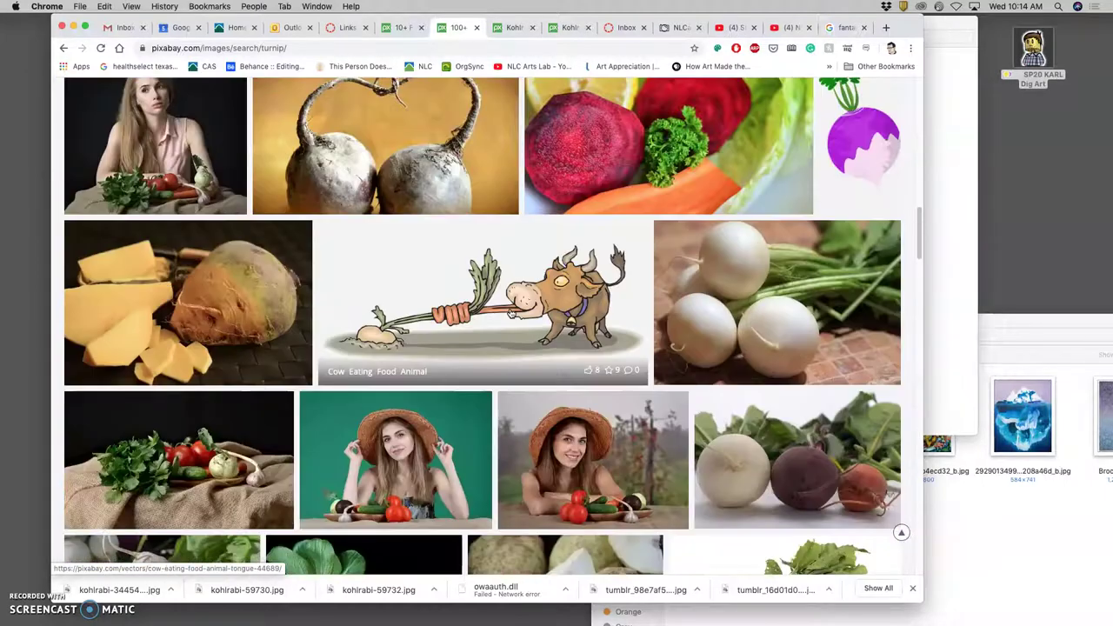
pyautogui.scroll(-1, 510, 313)
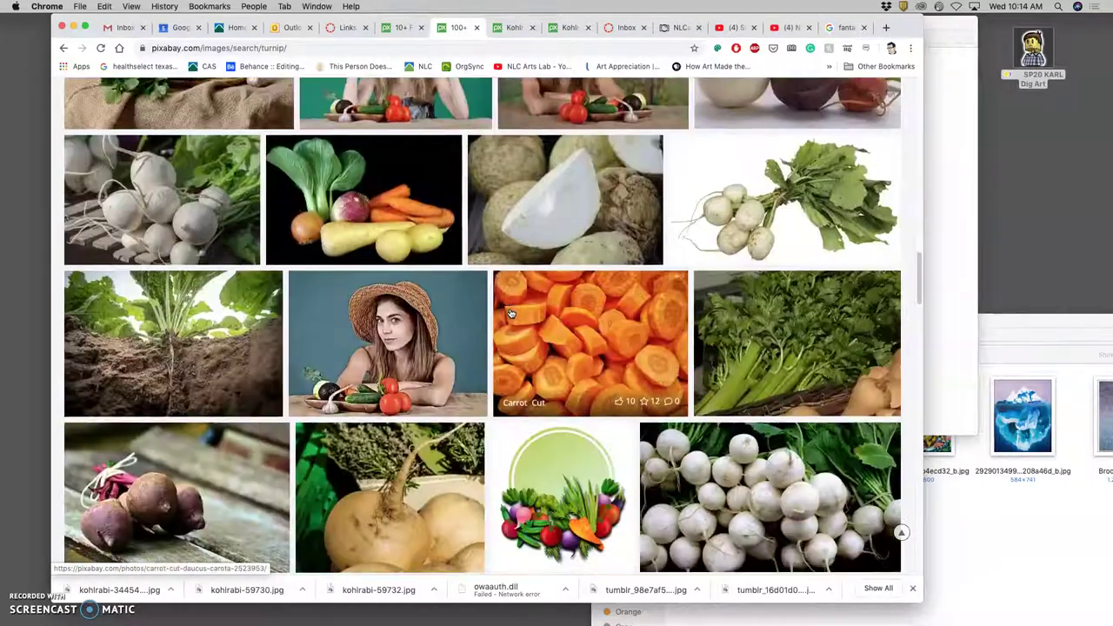
pyautogui.scroll(-1, 511, 313)
pyautogui.scroll(-2, 511, 313)
pyautogui.scroll(-5, 511, 313)
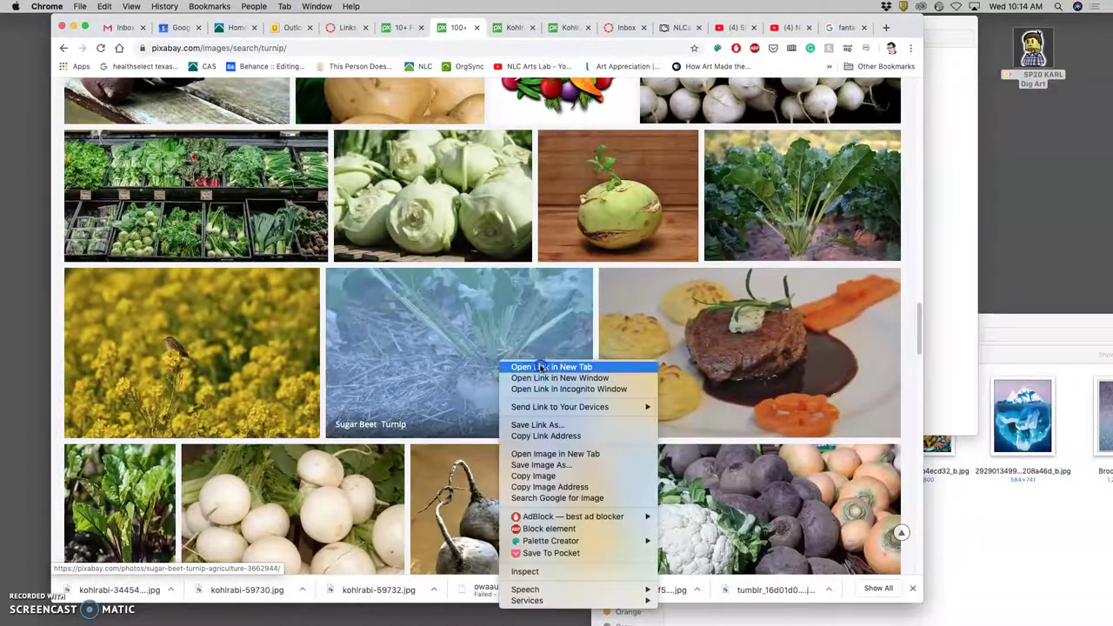
pyautogui.click(541, 367)
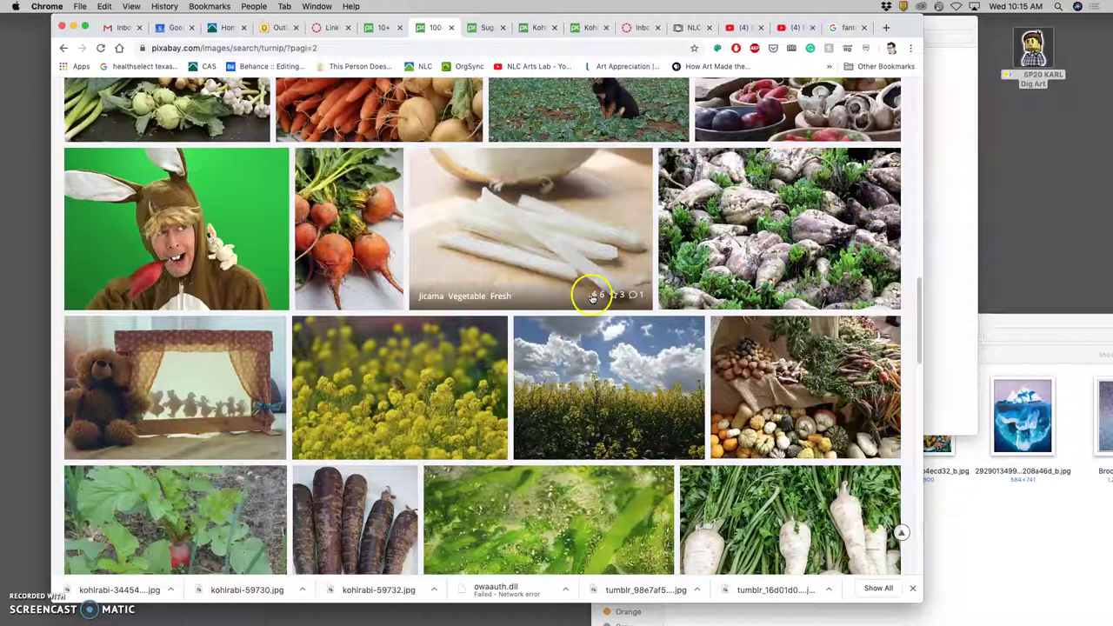
# Open the turnip fields and white radish photos in new tabs
pyautogui.scroll(-10, 612, 347)
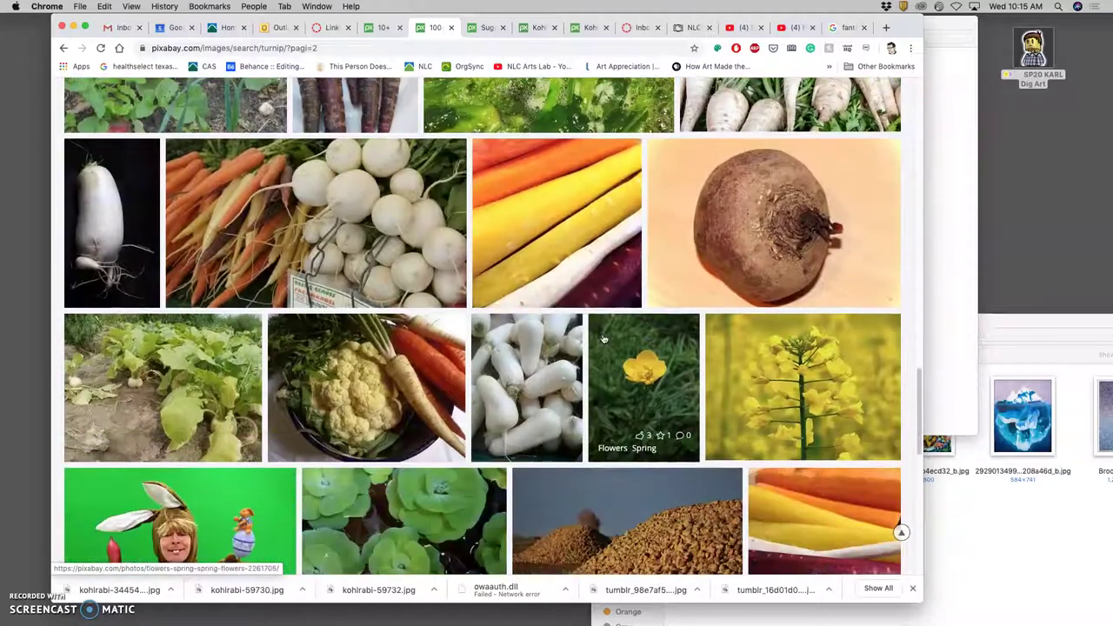
pyautogui.scroll(-9, 603, 338)
pyautogui.scroll(-3, 603, 338)
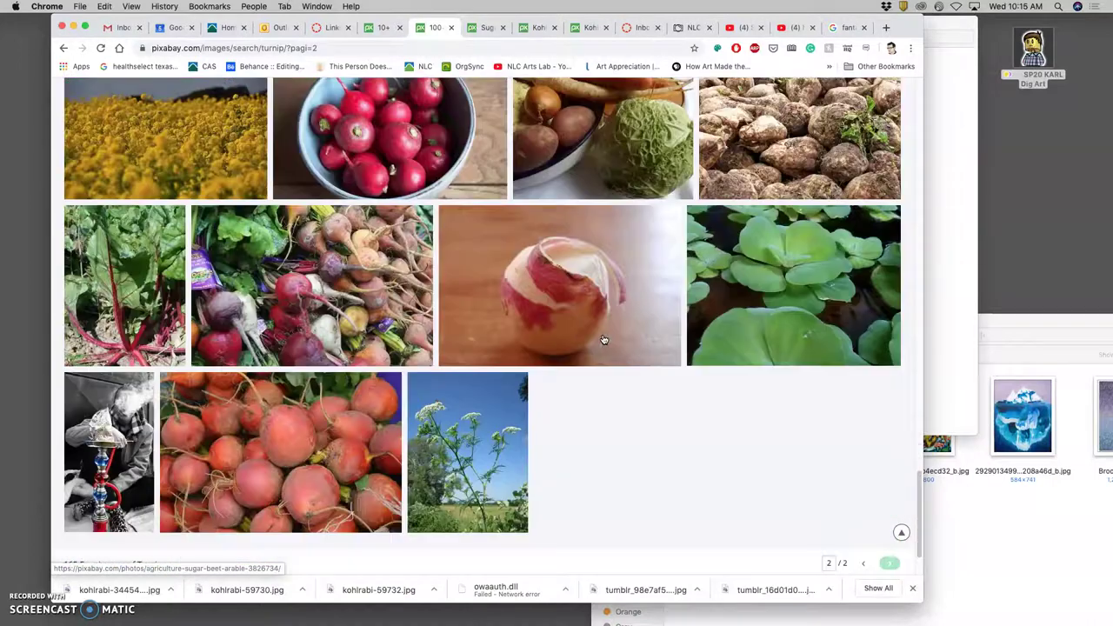
pyautogui.scroll(4, 604, 338)
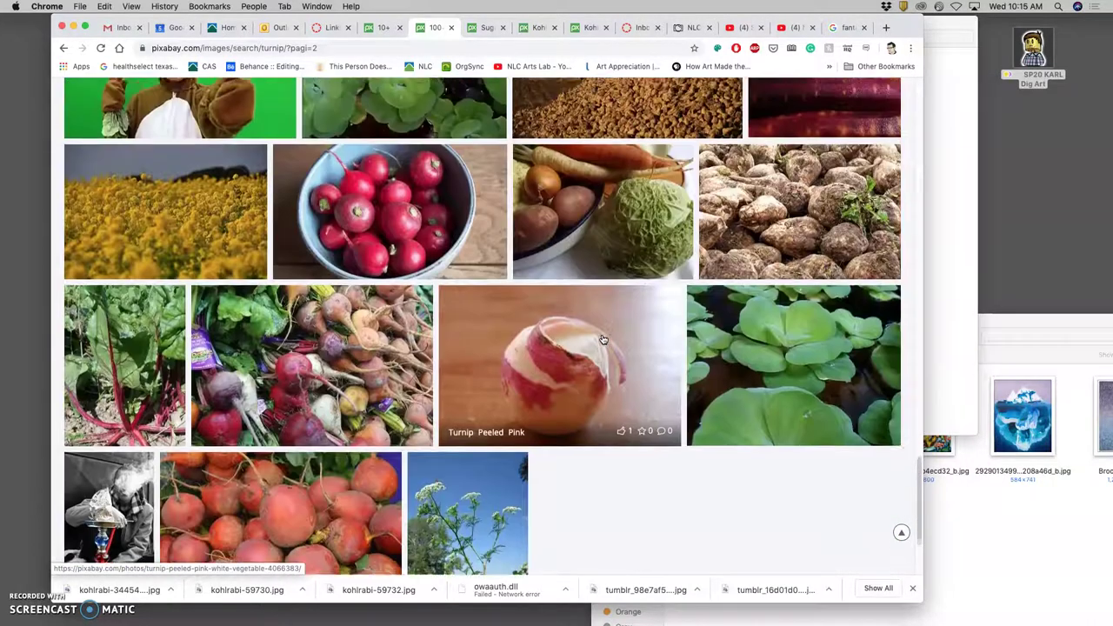
pyautogui.scroll(6, 604, 339)
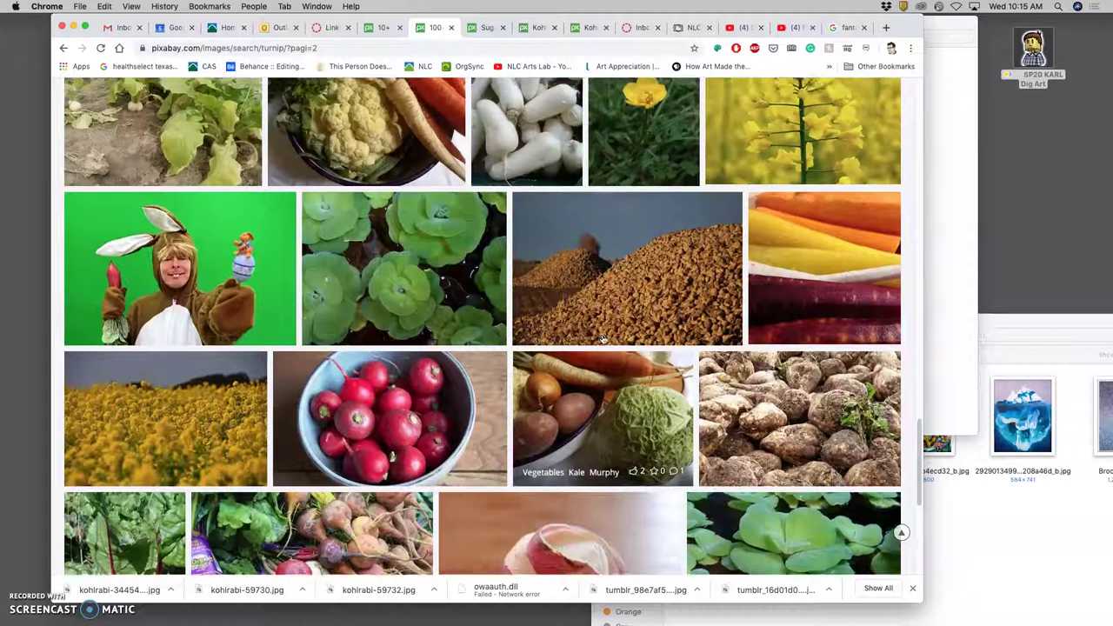
pyautogui.scroll(1, 604, 339)
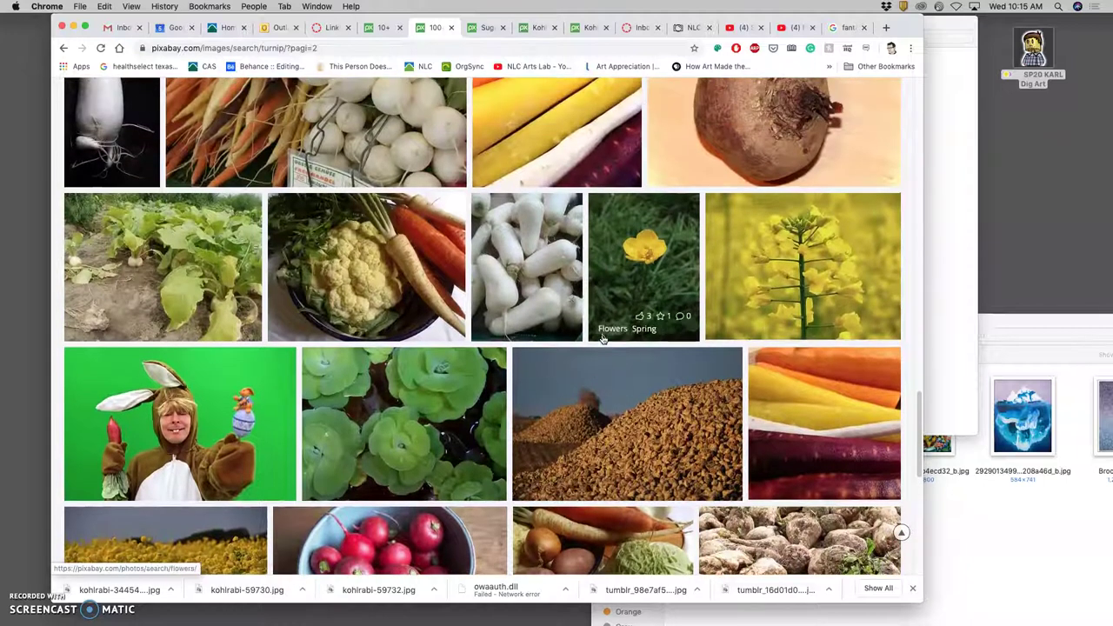
pyautogui.rightClick(183, 265)
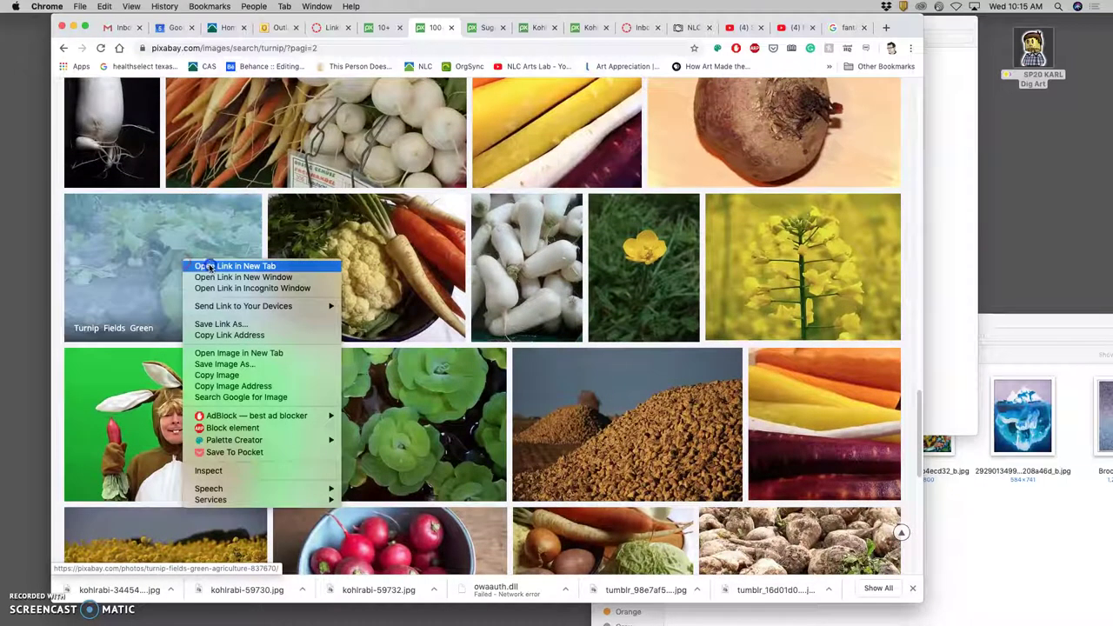
pyautogui.click(208, 266)
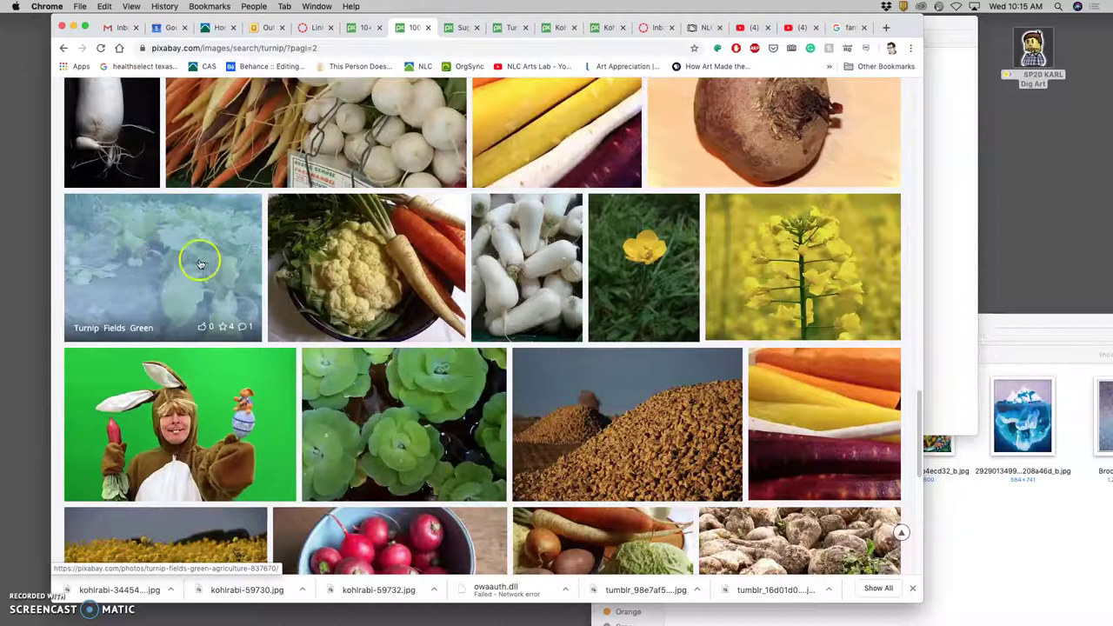
pyautogui.scroll(1, 228, 149)
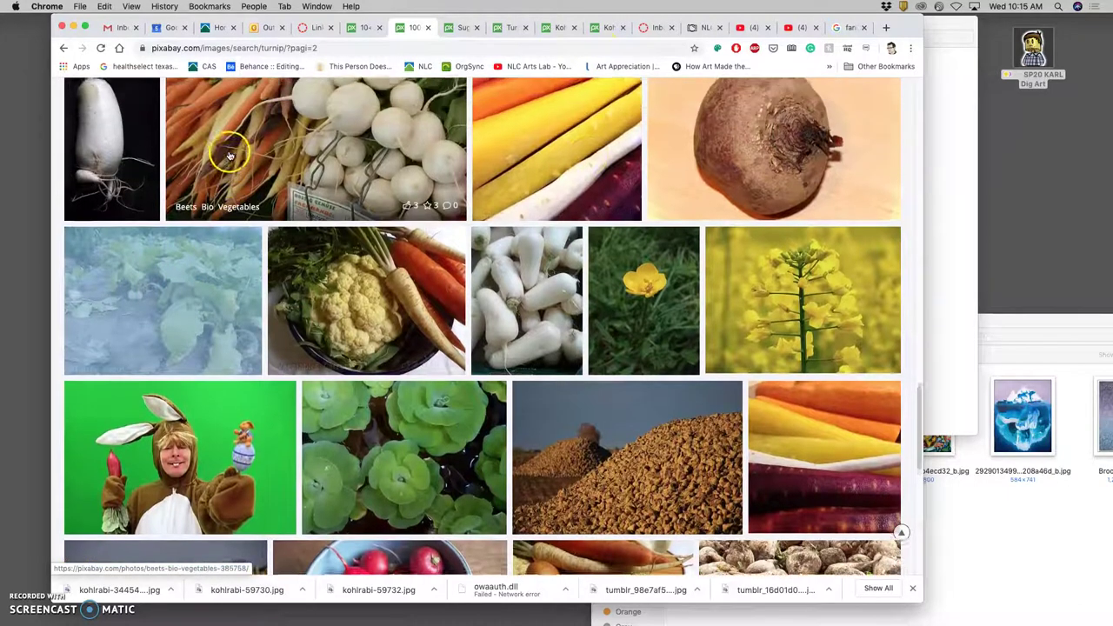
pyautogui.scroll(1, 226, 278)
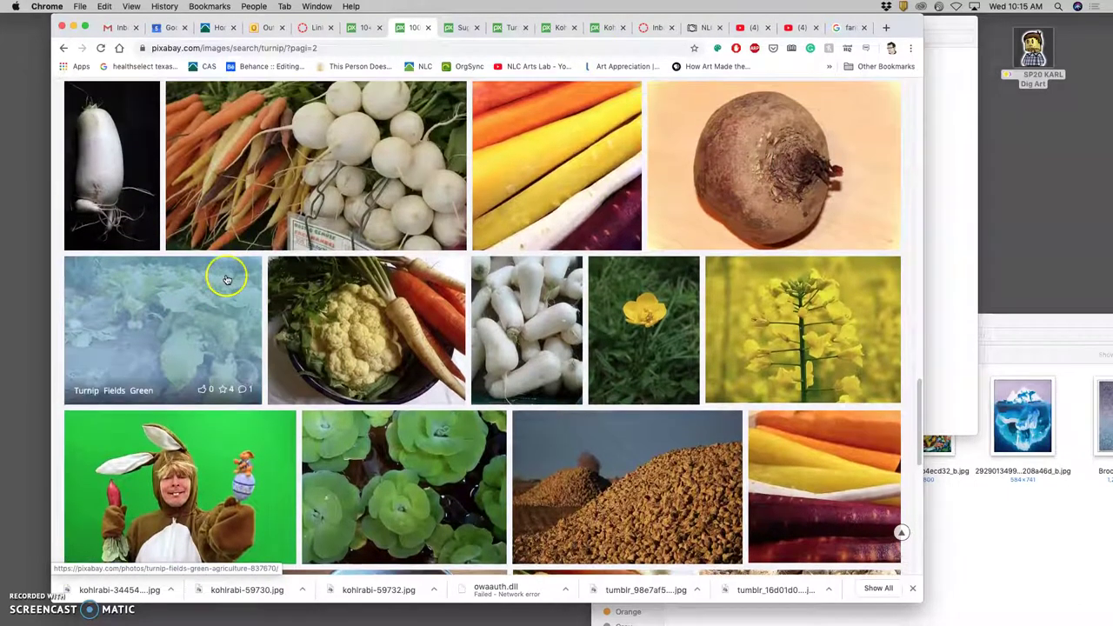
pyautogui.rightClick(120, 160)
pyautogui.click(152, 171)
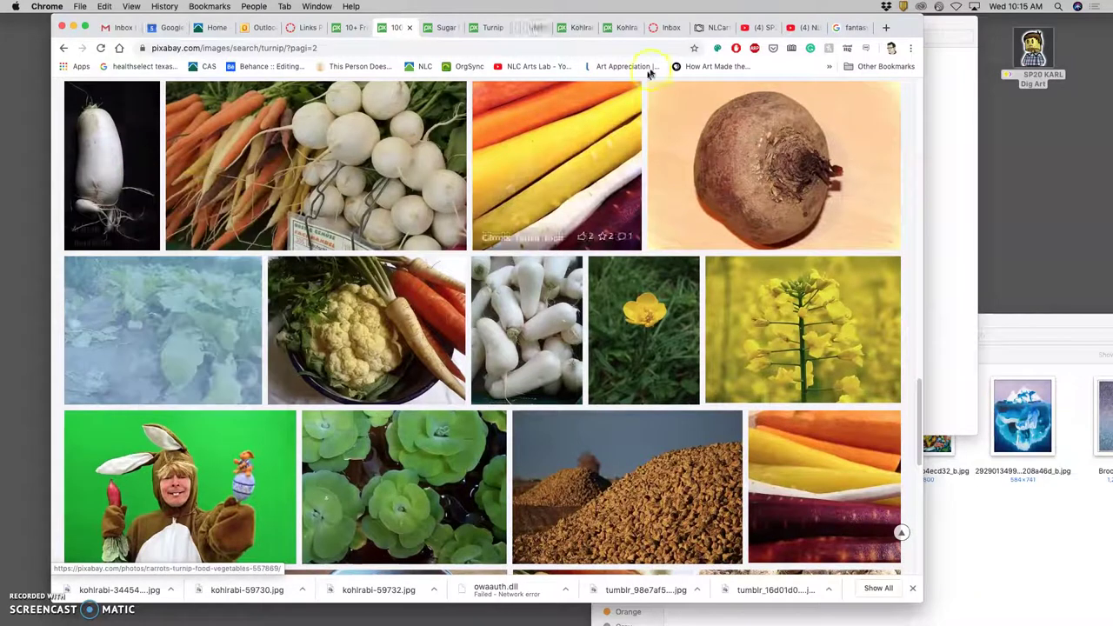
# Download the sugar beet photo at its largest 6008×3832 size
pyautogui.click(444, 27)
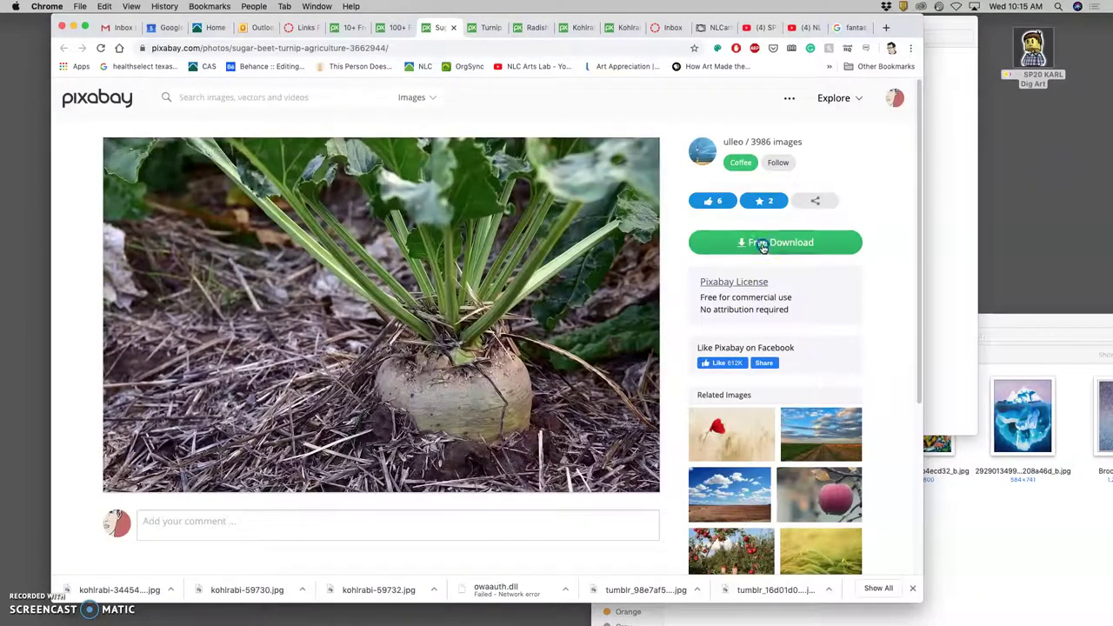
pyautogui.click(763, 243)
pyautogui.click(705, 332)
pyautogui.click(720, 355)
# Choose the 2000×1500 size for the turnip fields photo, then close its tab
pyautogui.click(487, 28)
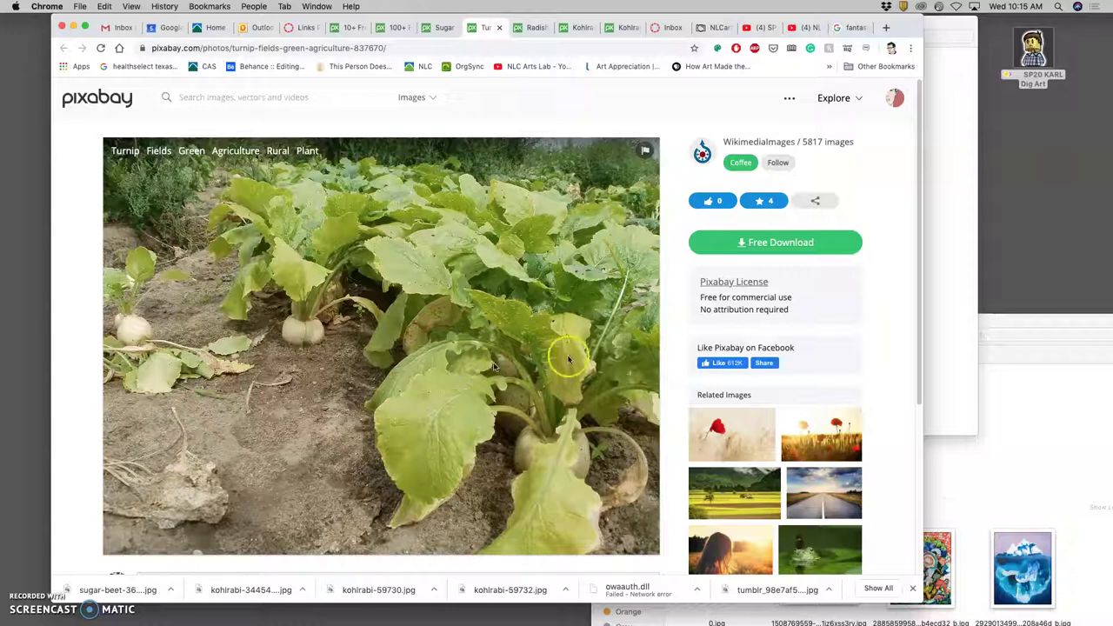
pyautogui.click(785, 242)
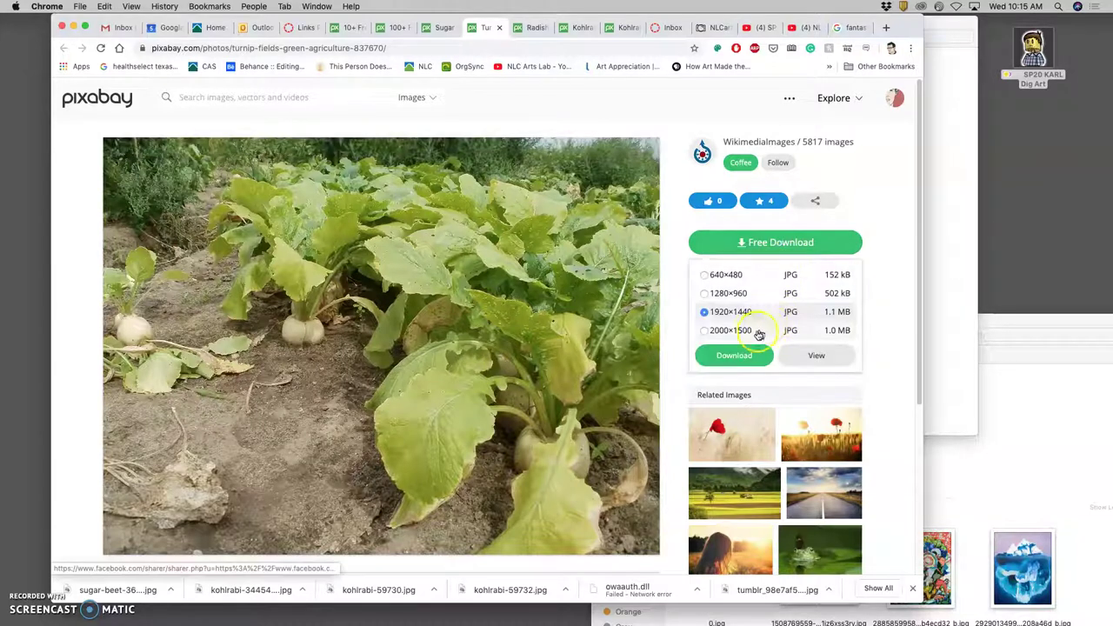
pyautogui.click(704, 331)
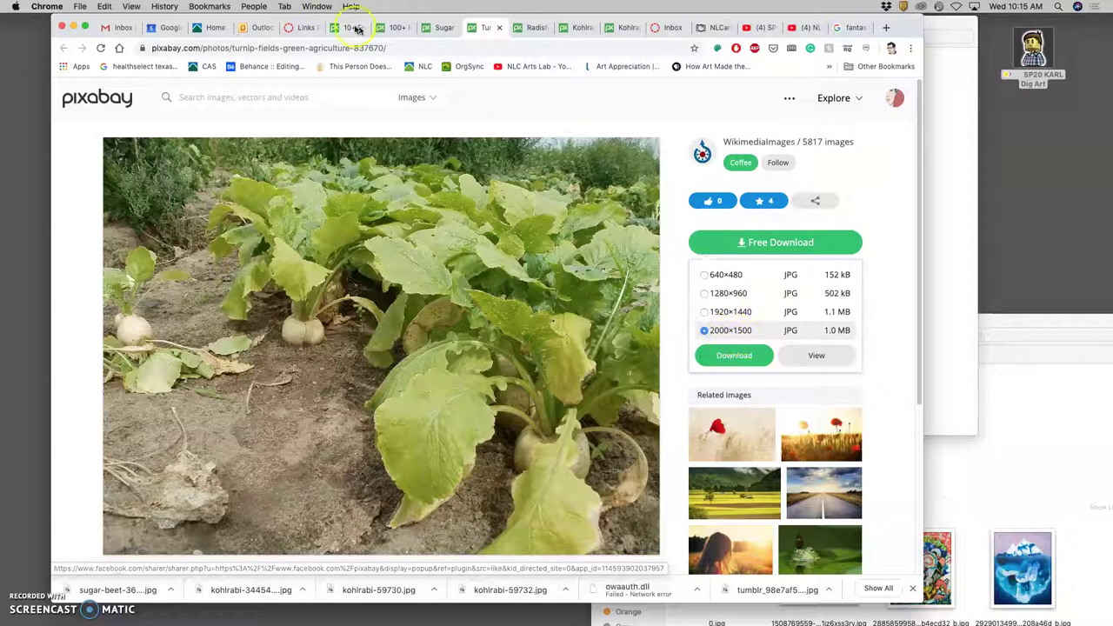
pyautogui.click(499, 31)
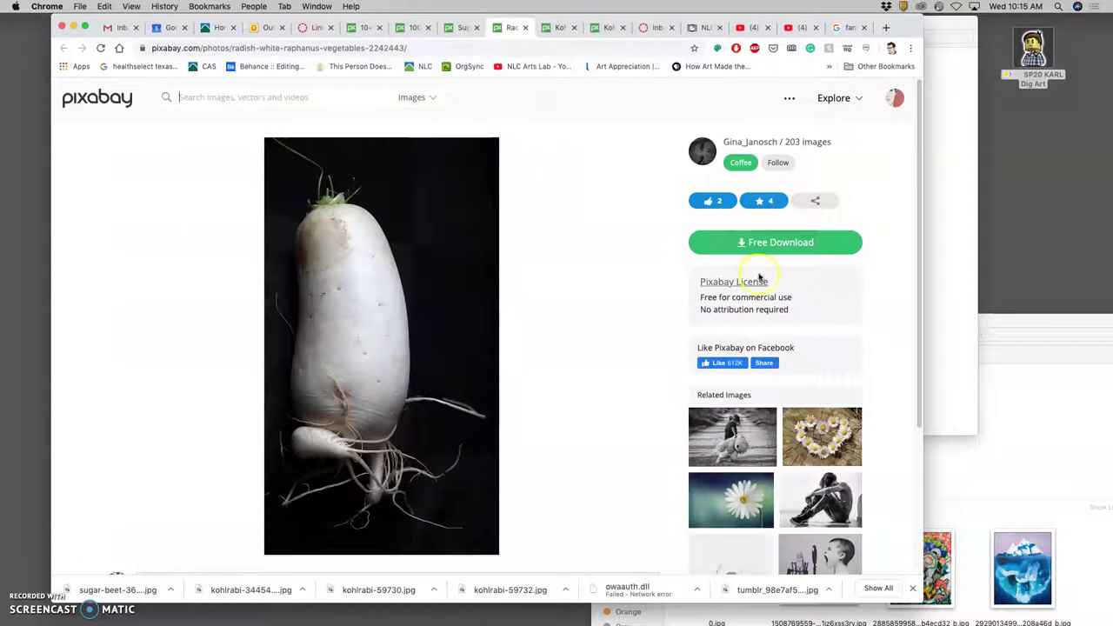
# Download the radish photo at 2592×4608 and close the radish and sugar beet tabs
pyautogui.click(745, 242)
pyautogui.click(706, 331)
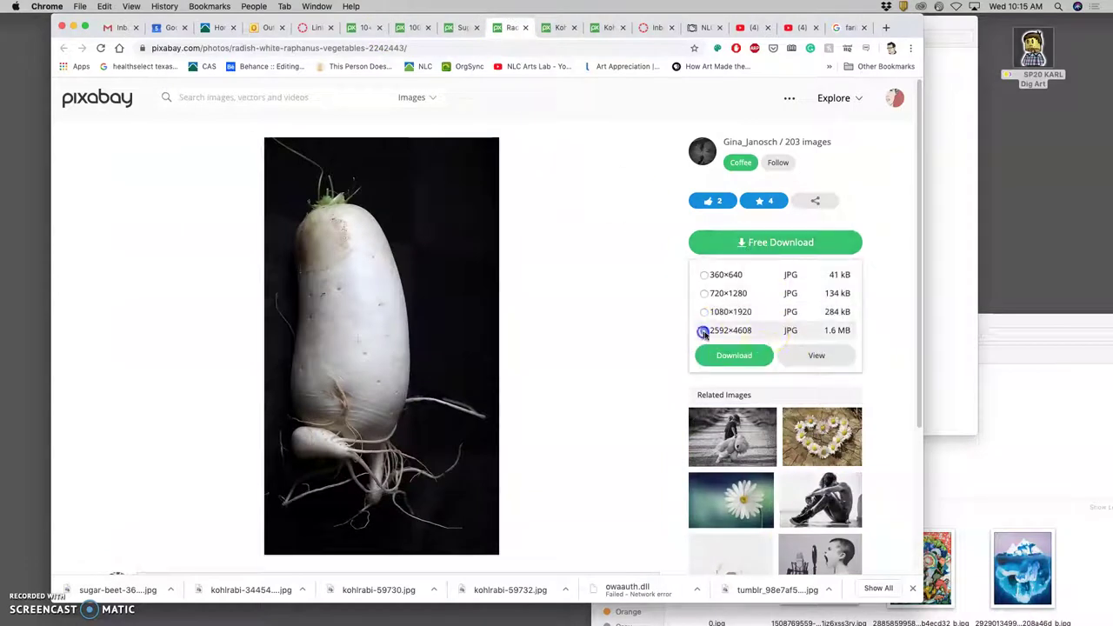
pyautogui.click(733, 356)
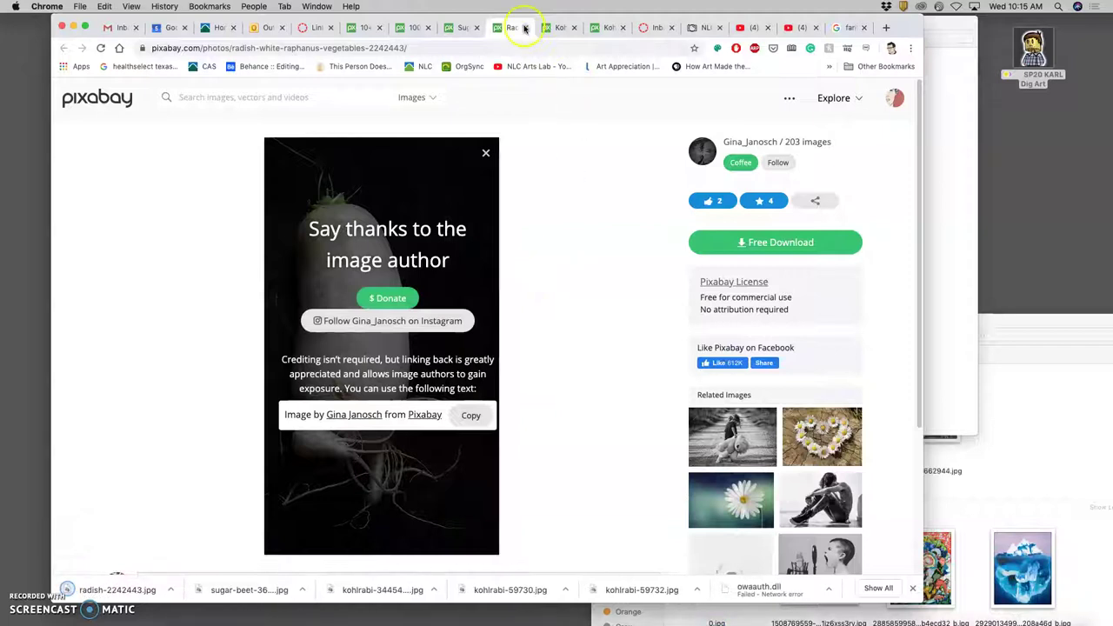
pyautogui.press('super+w')
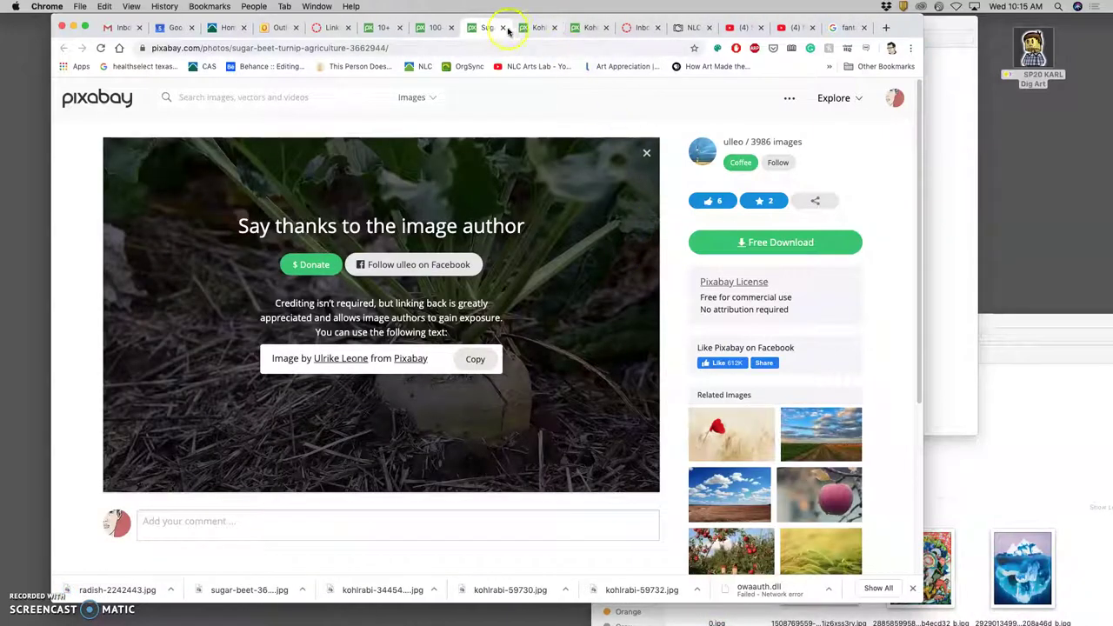
pyautogui.click(503, 29)
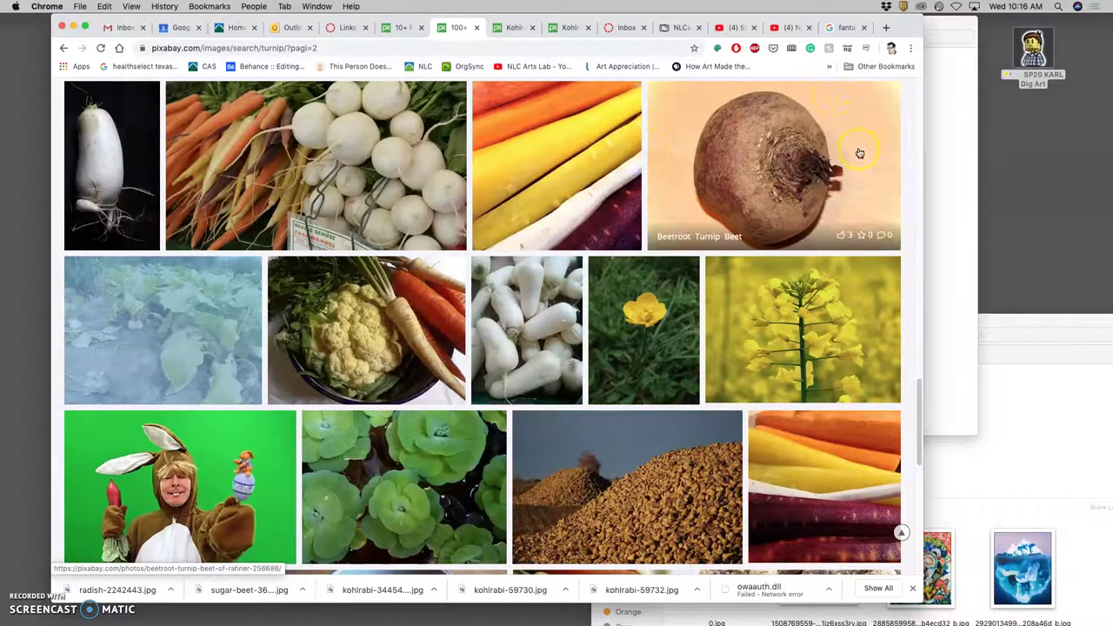
# Download the turnip greens photo at its largest 4592×3064 size and close its tab
pyautogui.scroll(5, 856, 173)
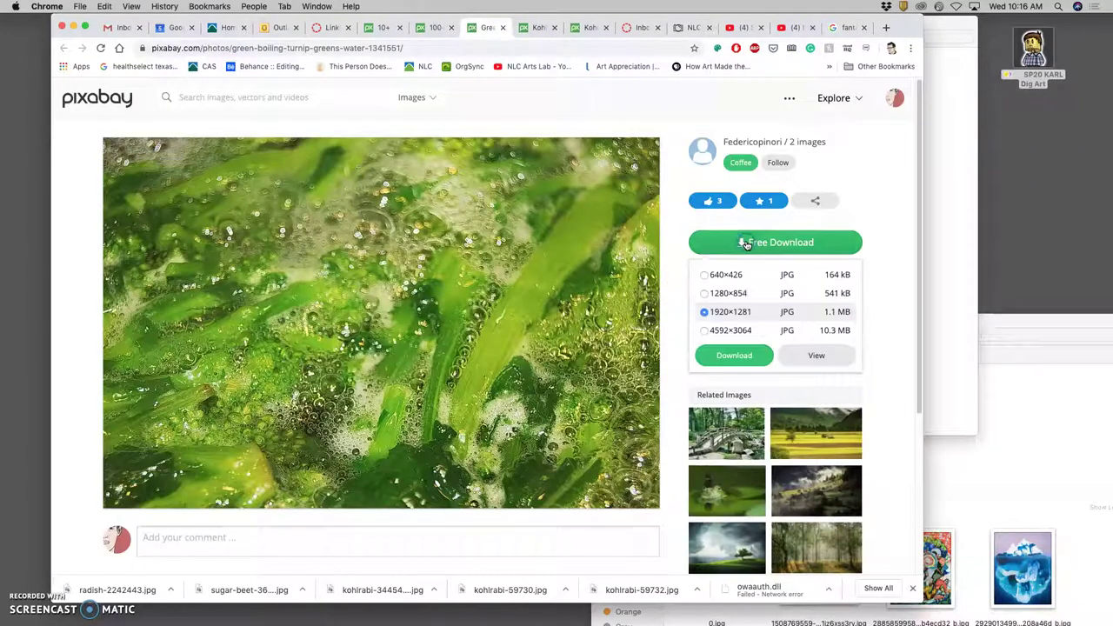
pyautogui.click(703, 330)
pyautogui.click(733, 355)
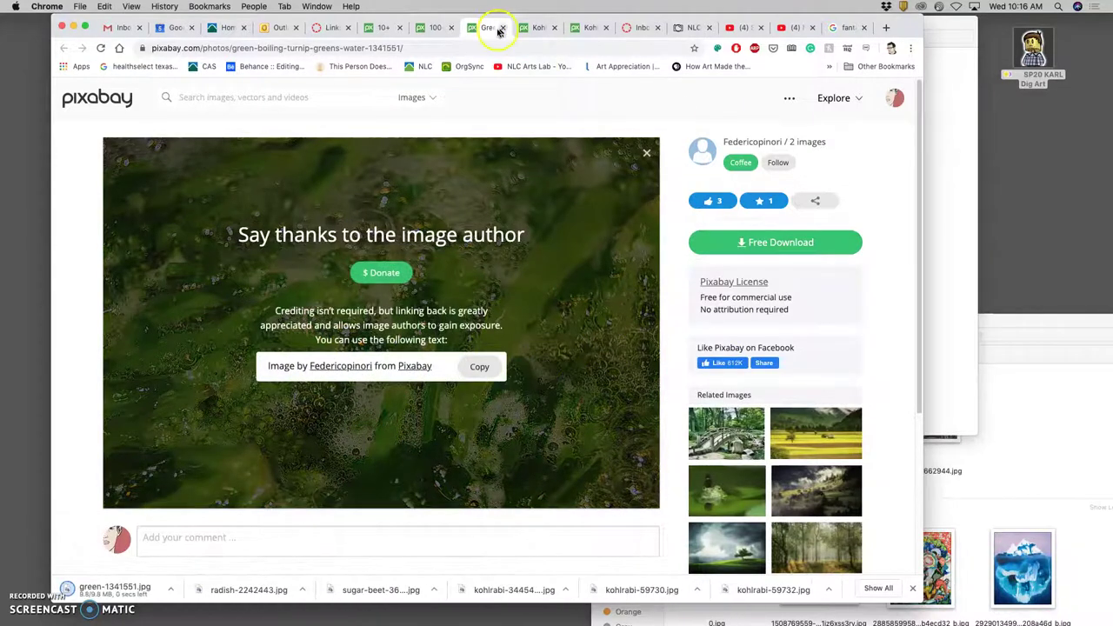
pyautogui.click(502, 28)
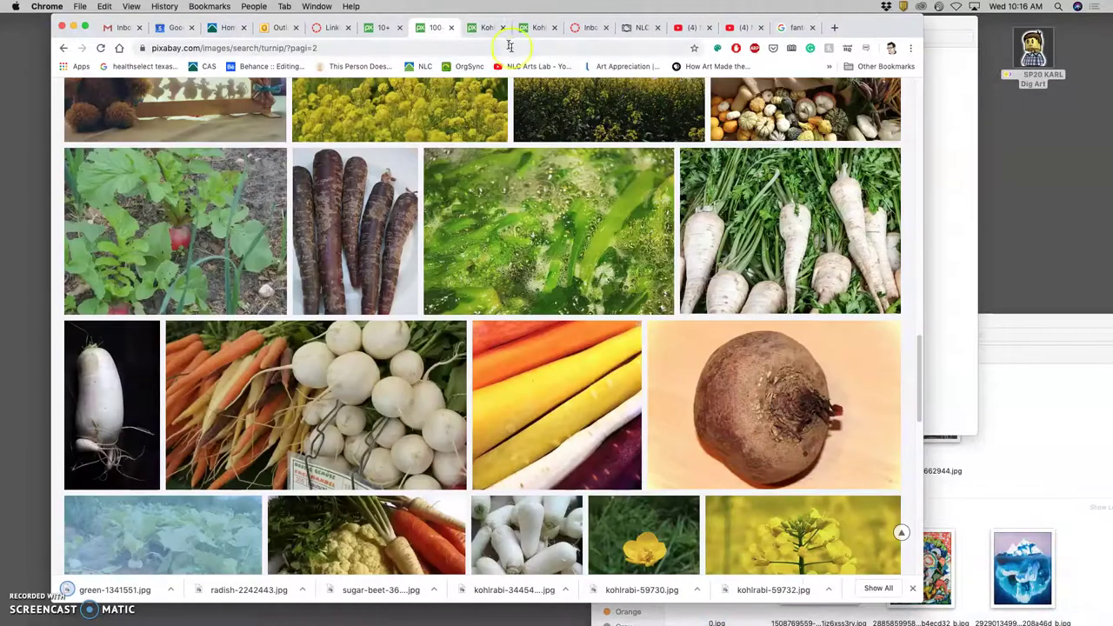
# Search Pixabay for 'storm clouds', correcting the misspelled 'strom'
pyautogui.click(957, 353)
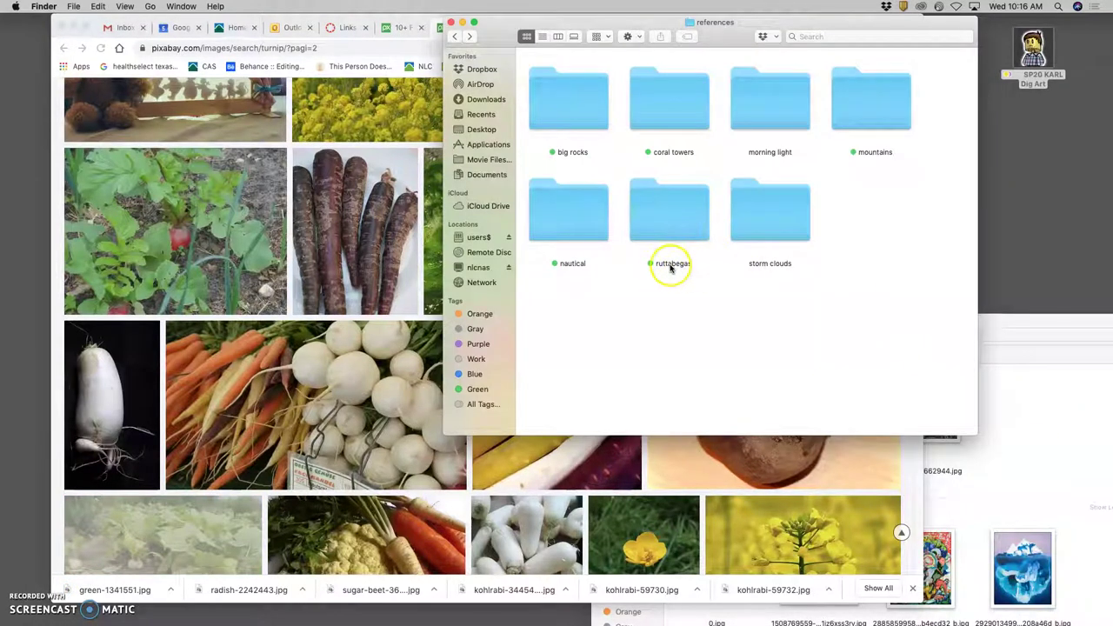
pyautogui.scroll(10, 330, 213)
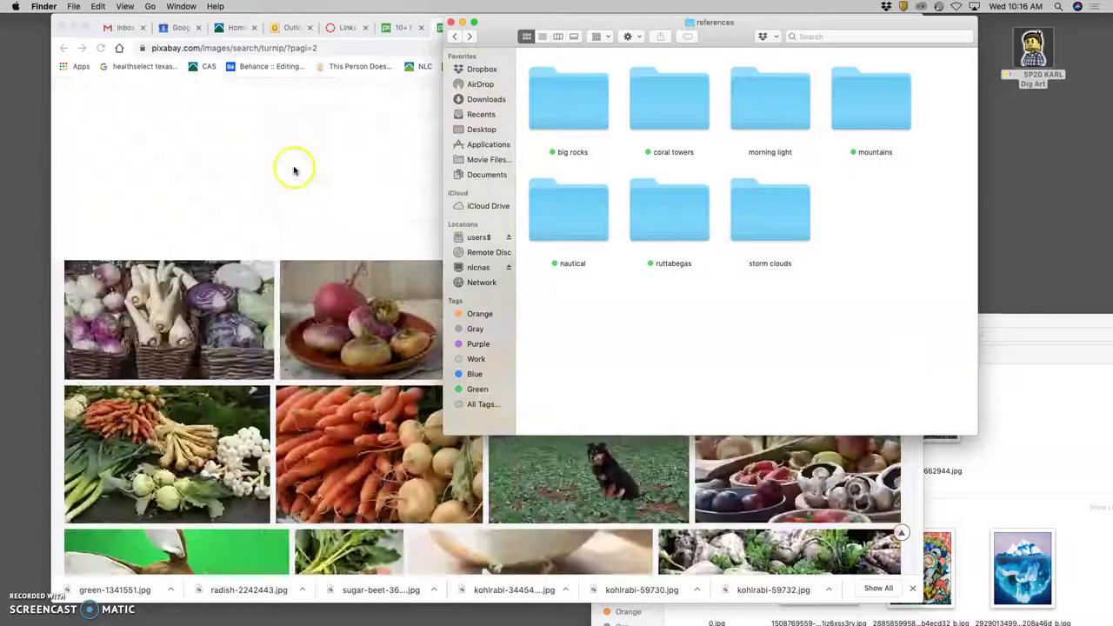
pyautogui.click(248, 106)
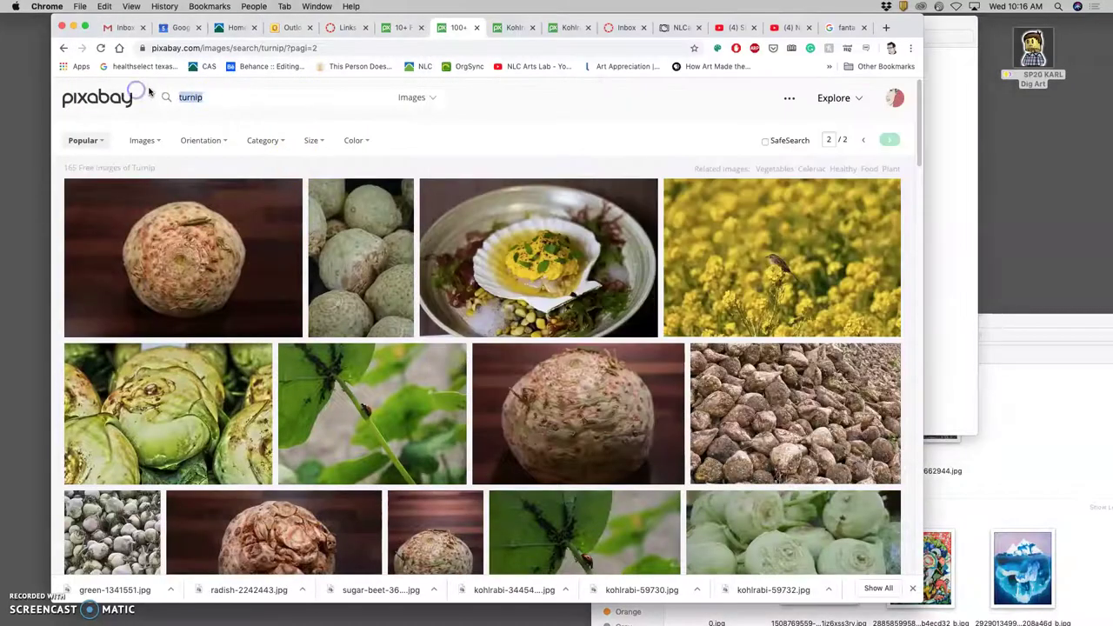
pyautogui.write('strom clouds')
pyautogui.press('Return')
pyautogui.click(196, 96)
pyautogui.rightClick(192, 98)
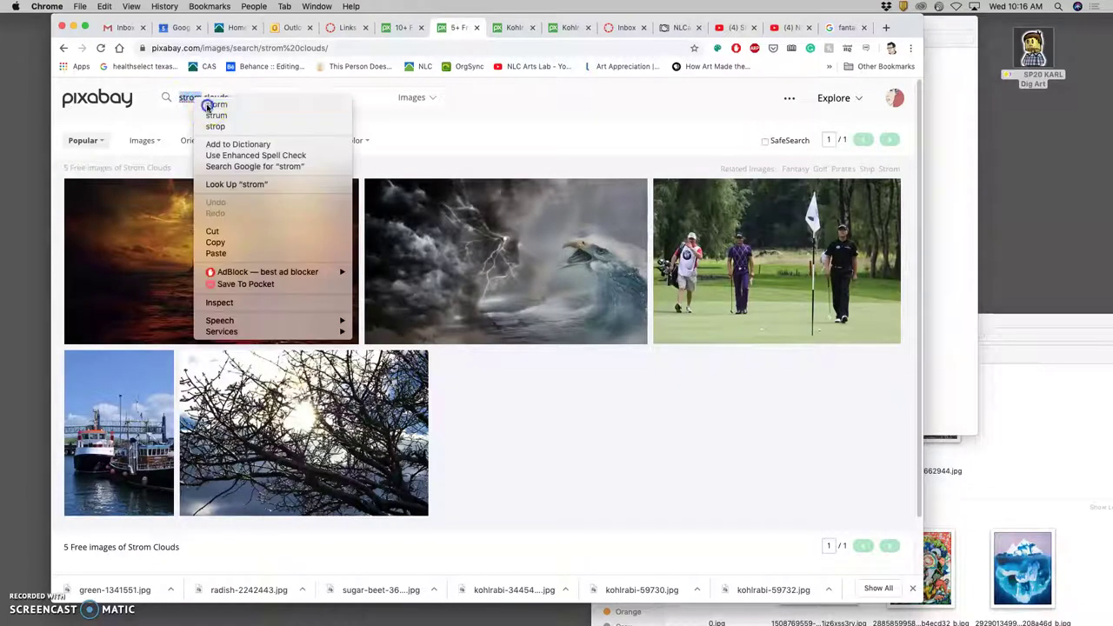
pyautogui.click(212, 104)
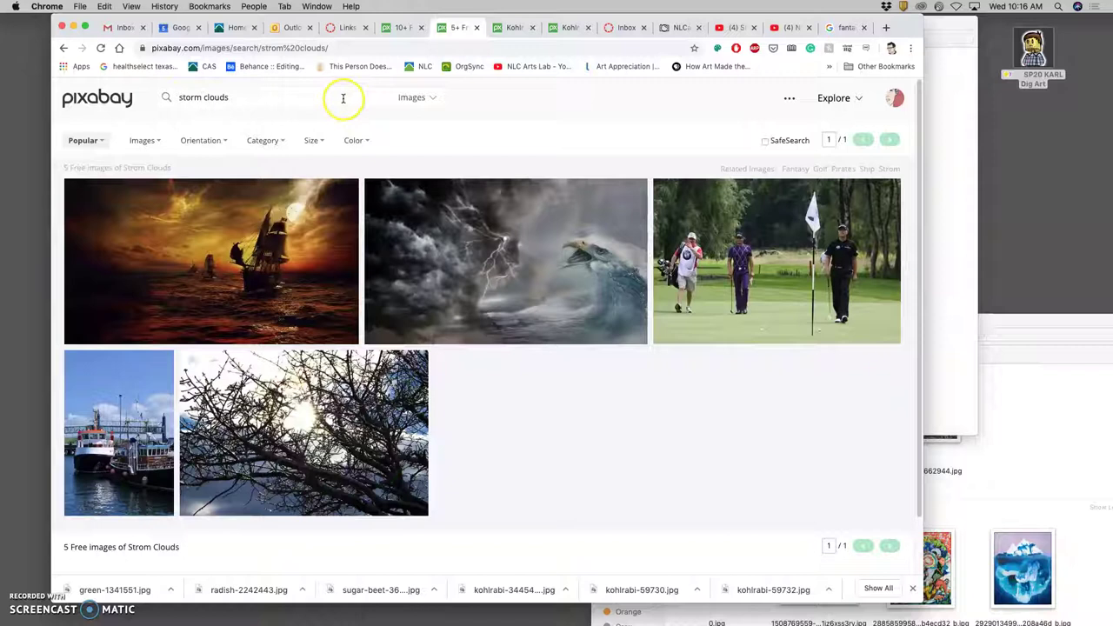
pyautogui.press('Return')
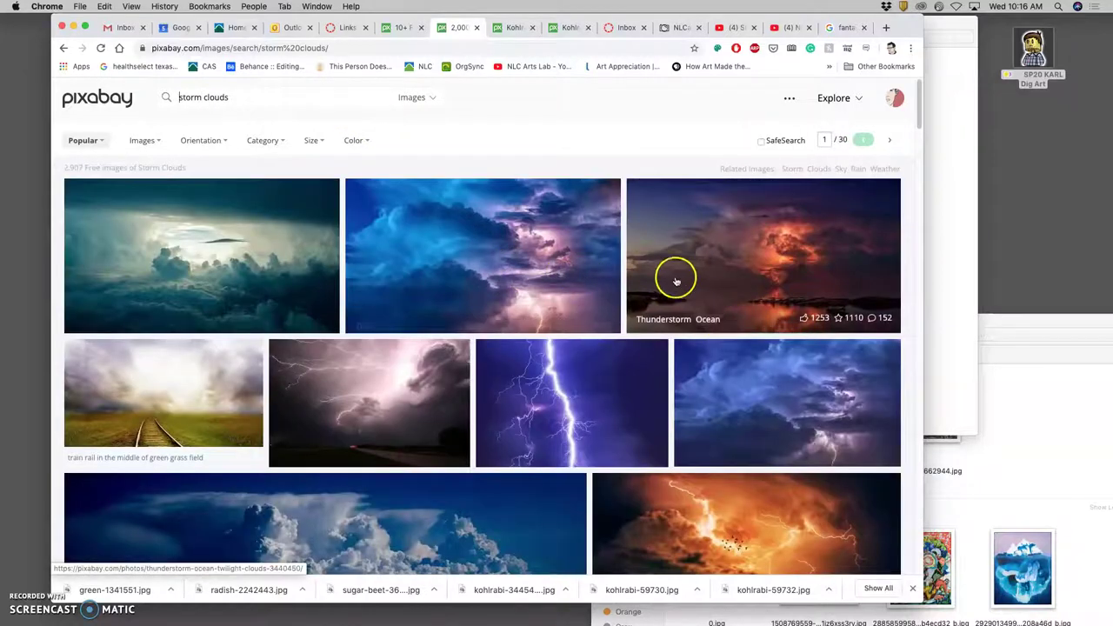
# Open the seaside storm photo from the results in a new tab
pyautogui.scroll(-5, 686, 285)
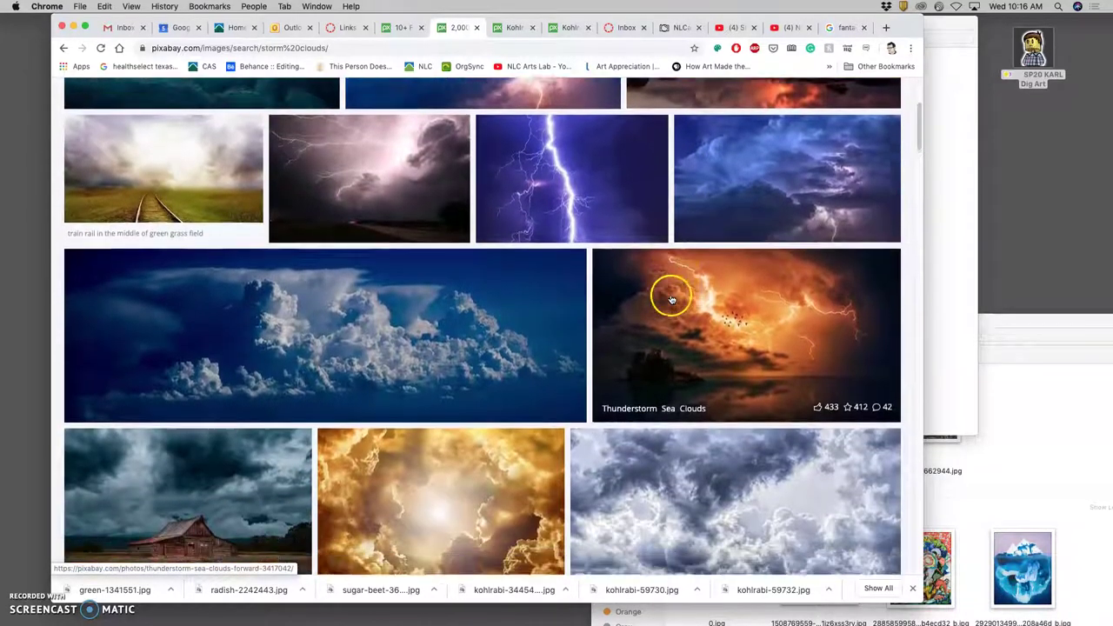
pyautogui.scroll(-8, 671, 300)
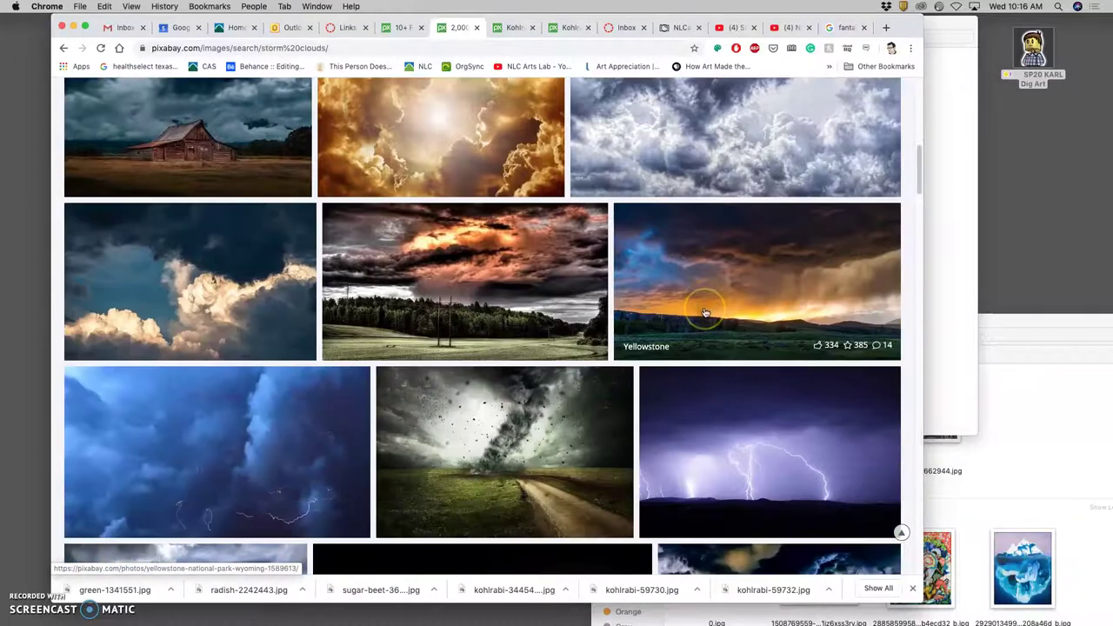
pyautogui.scroll(-7, 705, 311)
pyautogui.scroll(-3, 706, 311)
pyautogui.scroll(-5, 707, 311)
pyautogui.scroll(-6, 705, 309)
pyautogui.scroll(-2, 734, 309)
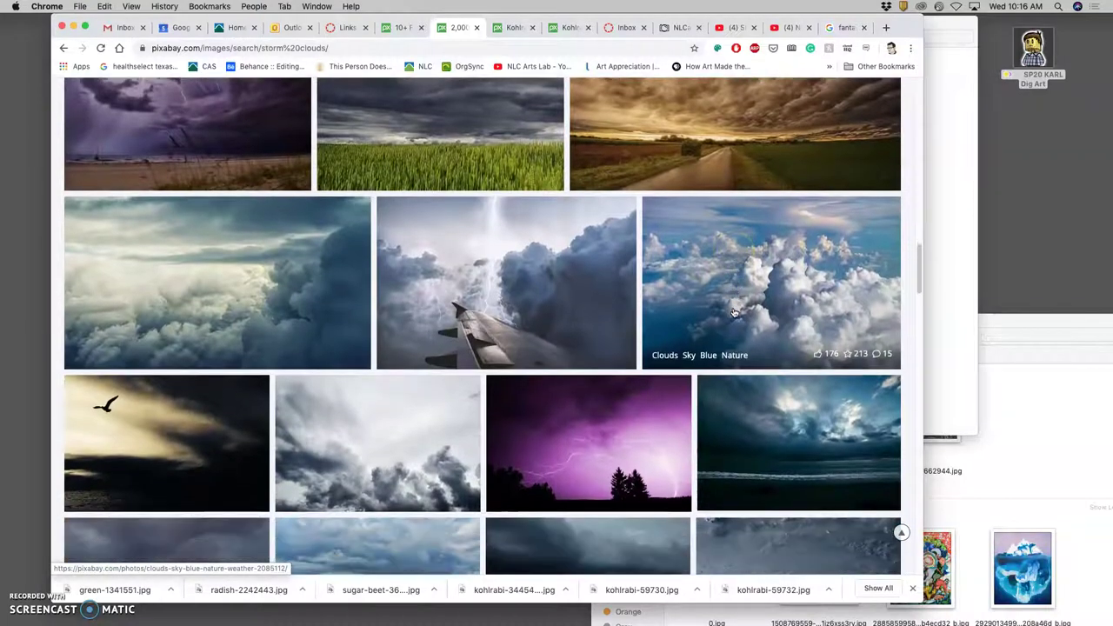
pyautogui.scroll(-3, 733, 312)
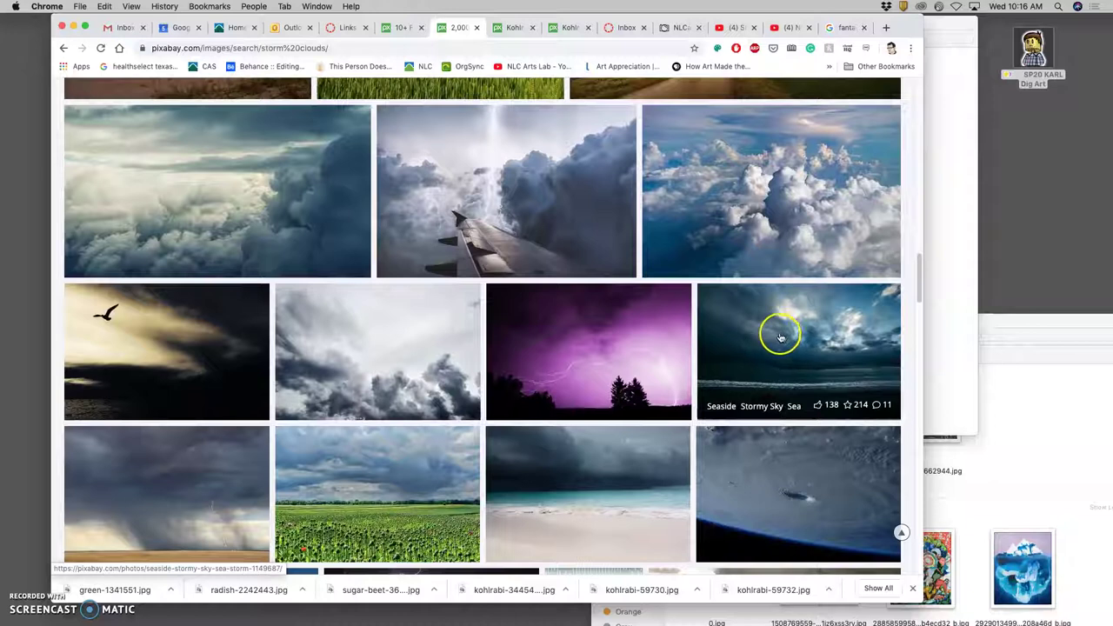
pyautogui.scroll(-1, 783, 338)
pyautogui.rightClick(792, 315)
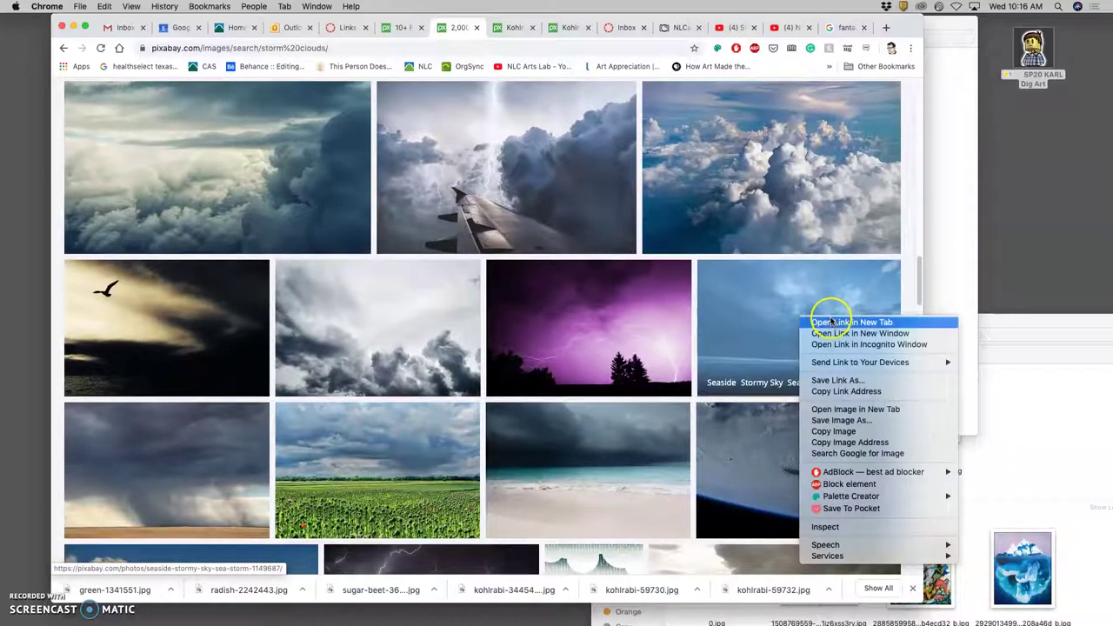
pyautogui.click(832, 324)
# Open the golden cumulus and stormy weather photos in new tabs
pyautogui.scroll(-4, 668, 311)
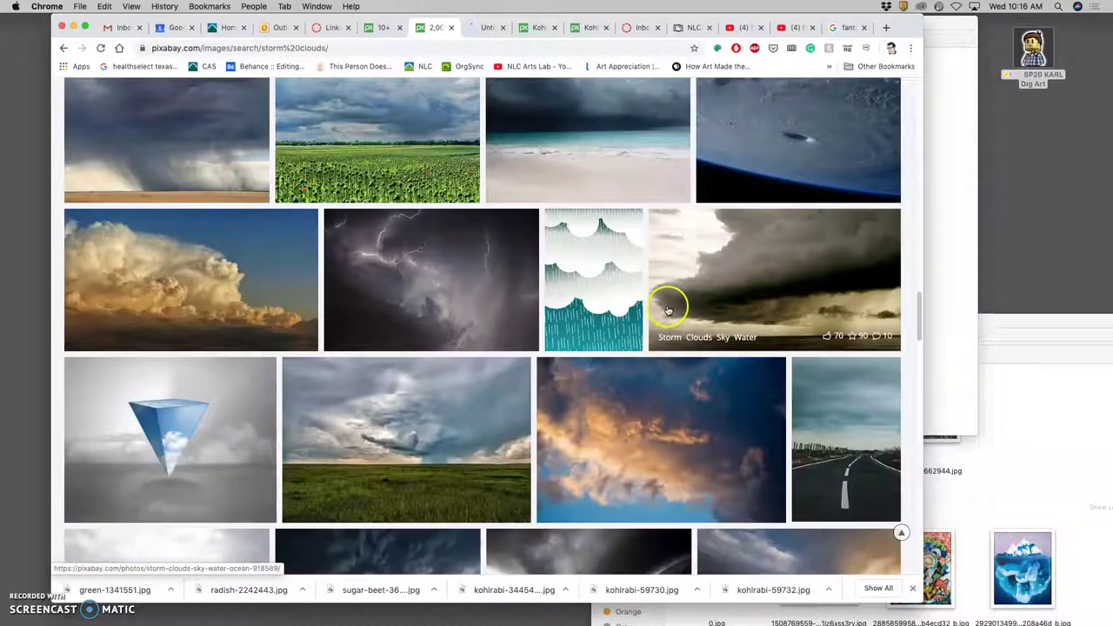
pyautogui.scroll(-1, 668, 311)
pyautogui.rightClick(219, 237)
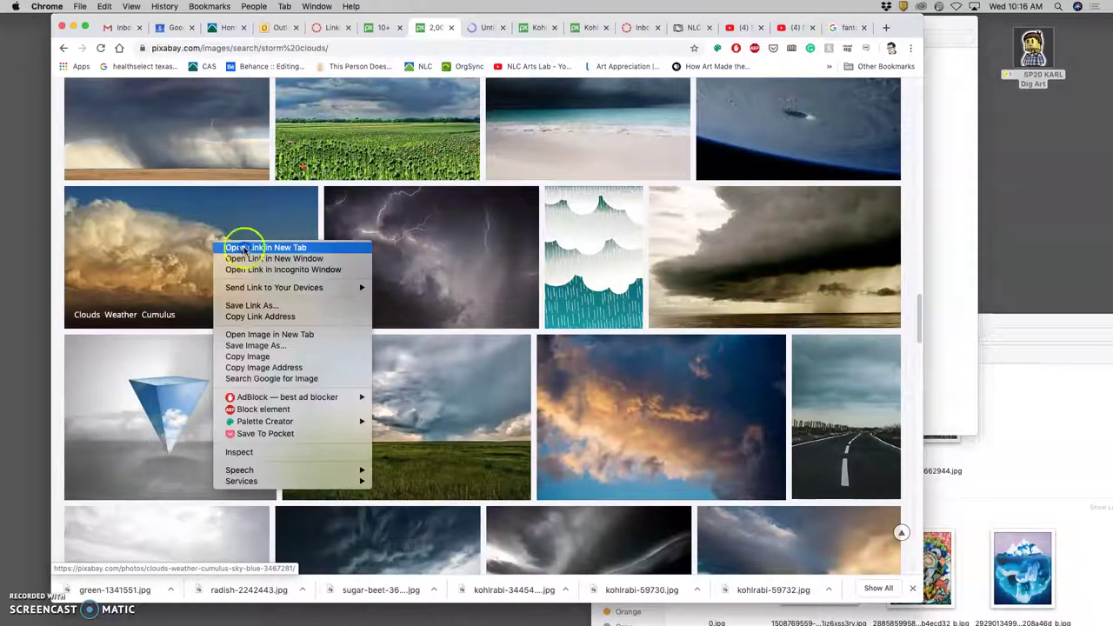
pyautogui.click(230, 247)
pyautogui.scroll(-4, 525, 271)
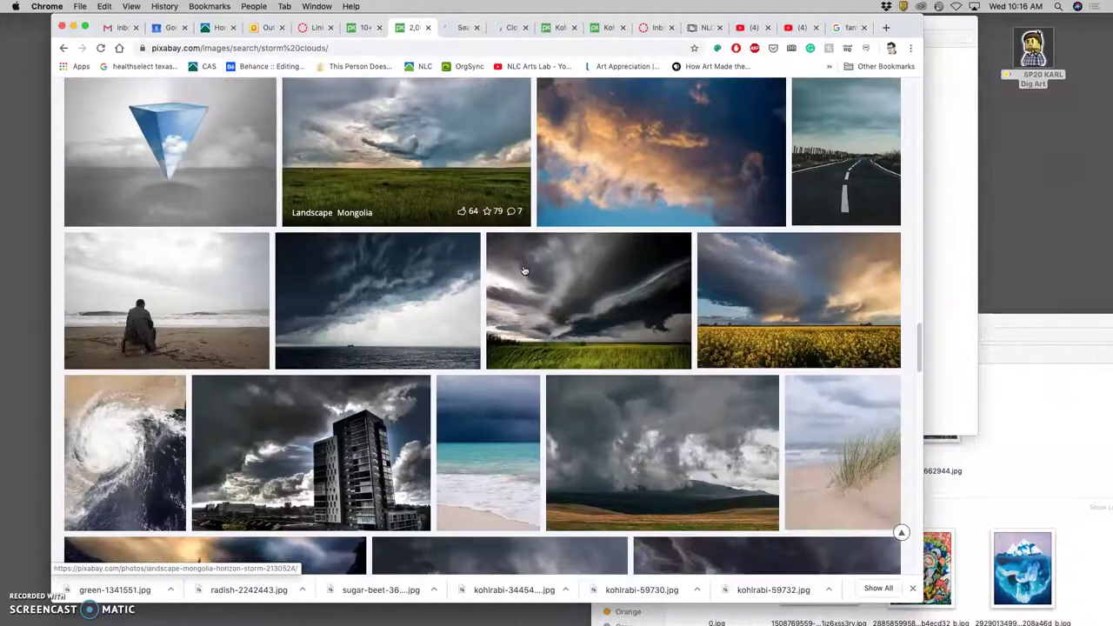
pyautogui.scroll(-1, 522, 274)
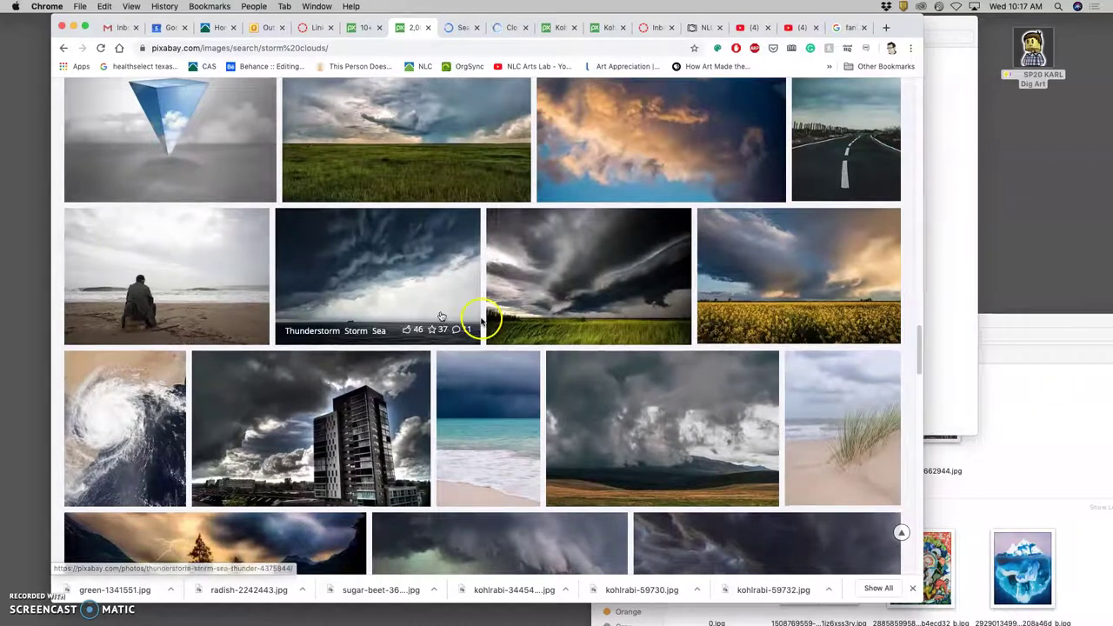
pyautogui.rightClick(676, 415)
pyautogui.click(701, 382)
# Return to the top of the results and open the seaside stormy sky photo page
pyautogui.scroll(-4, 616, 374)
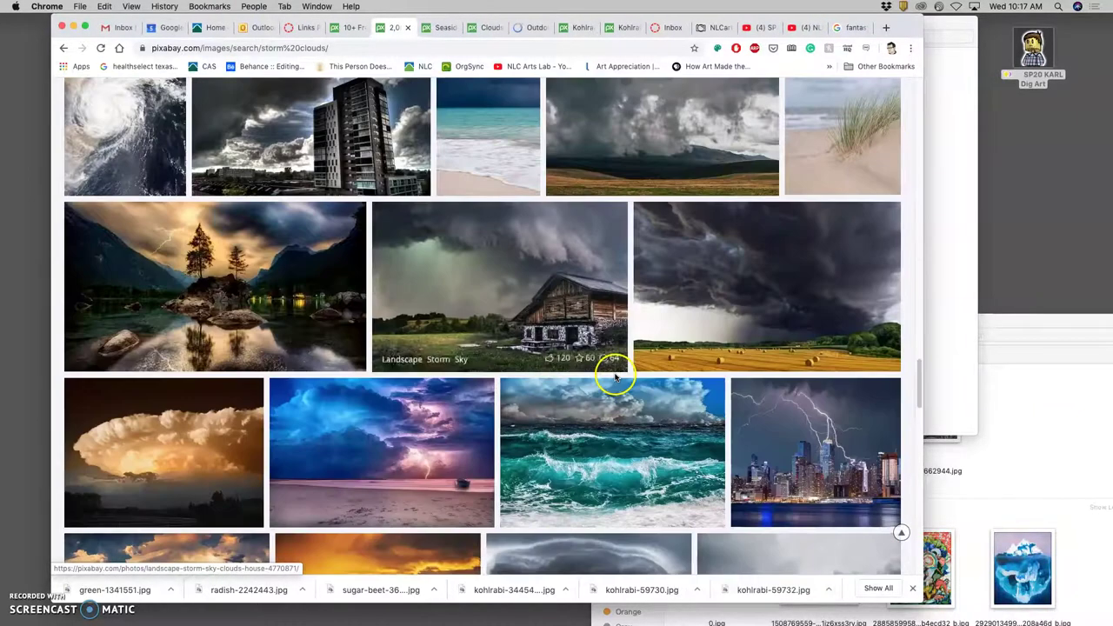
pyautogui.scroll(-1, 614, 374)
pyautogui.scroll(-1, 435, 322)
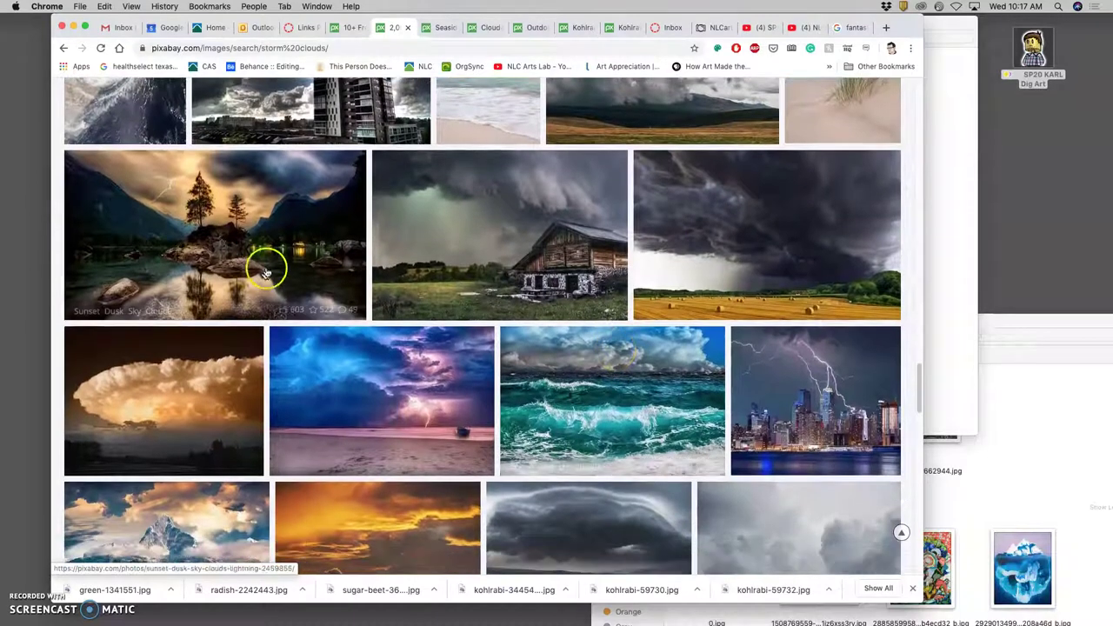
pyautogui.scroll(-2, 547, 290)
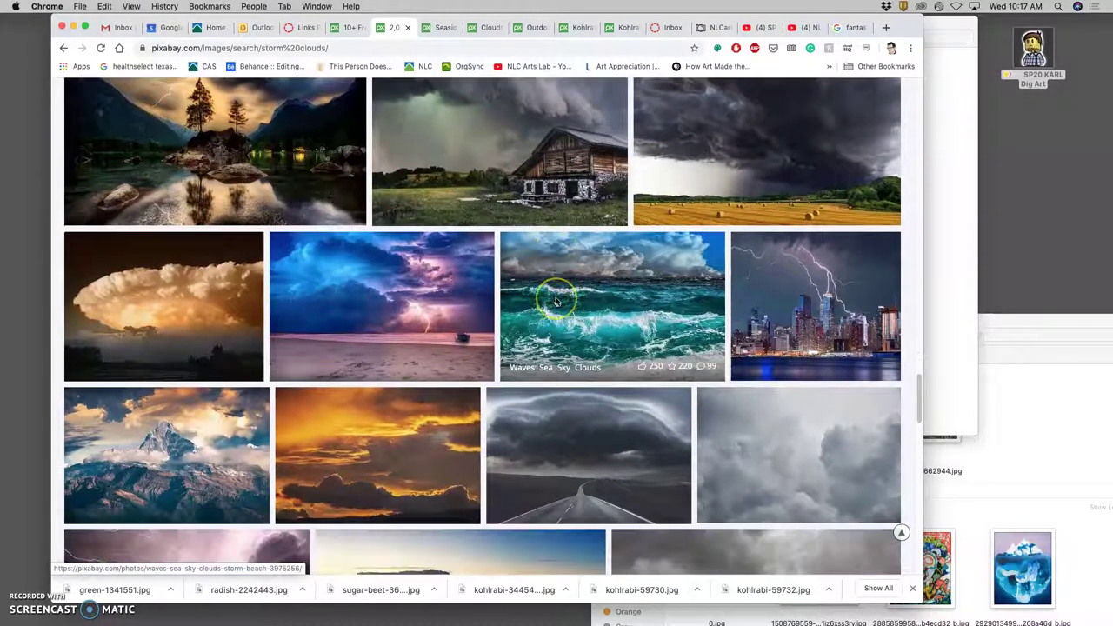
pyautogui.scroll(-20, 556, 300)
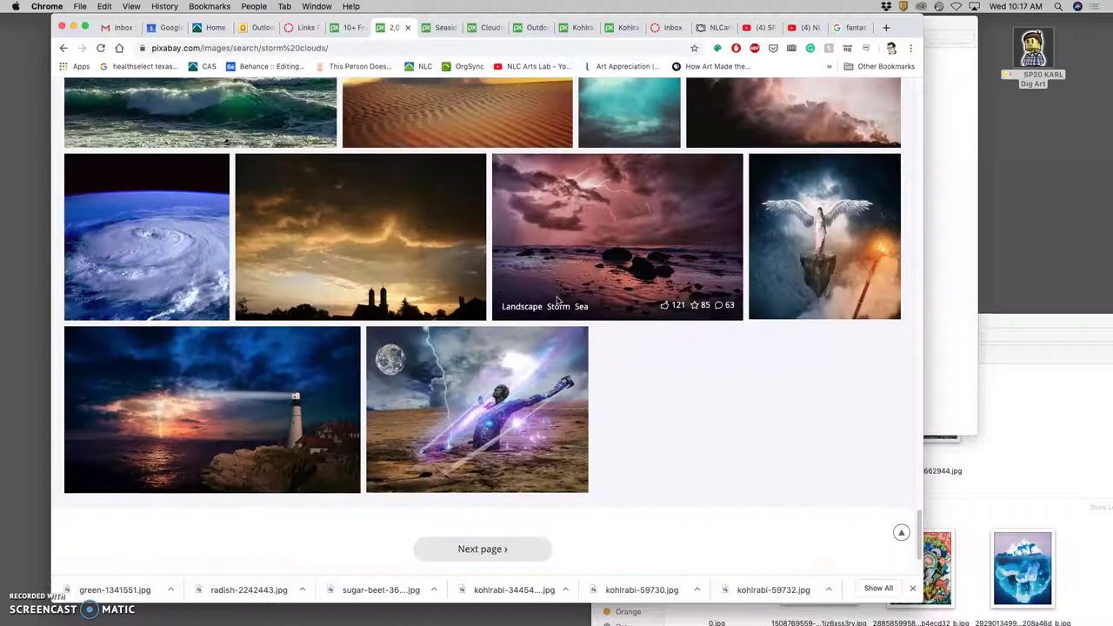
pyautogui.scroll(-2, 557, 300)
pyautogui.scroll(3, 557, 301)
pyautogui.scroll(2, 557, 300)
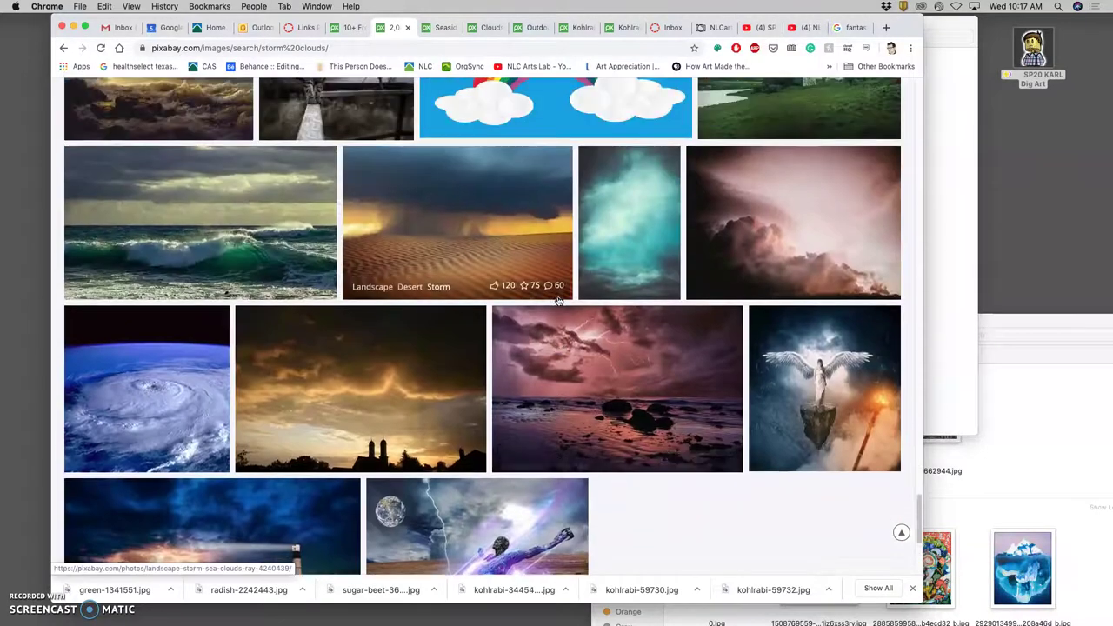
pyautogui.scroll(1, 558, 300)
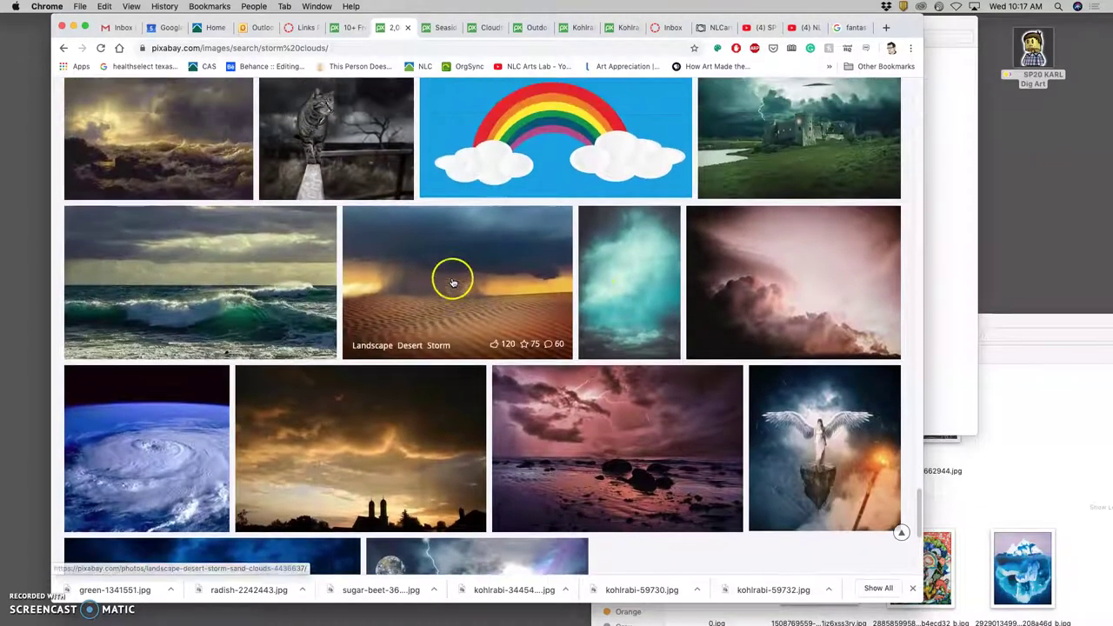
pyautogui.scroll(15, 452, 283)
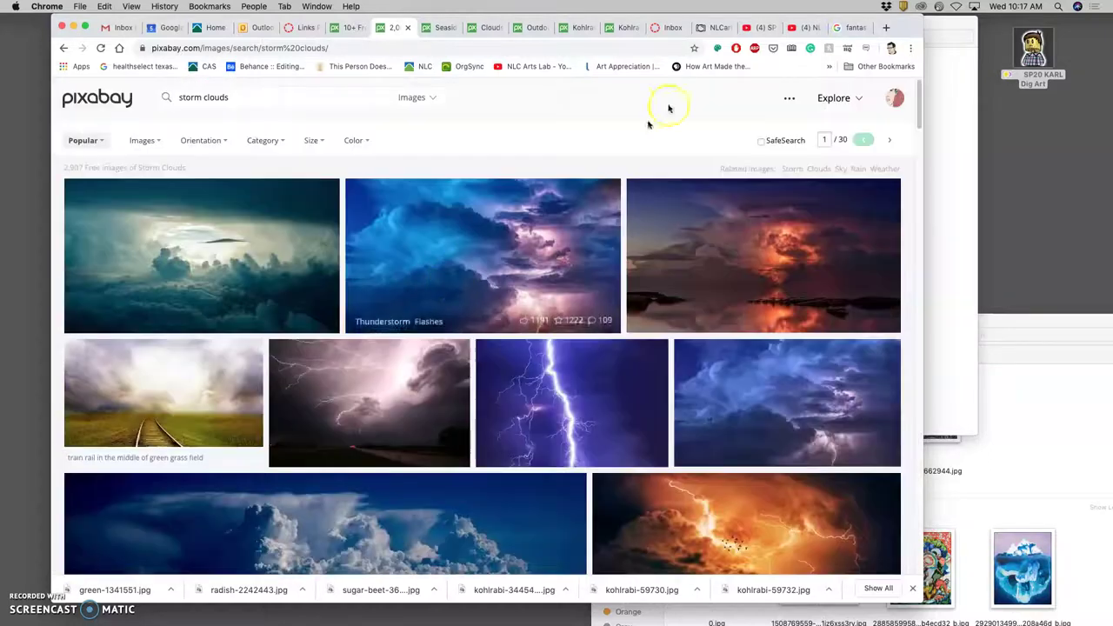
pyautogui.click(201, 255)
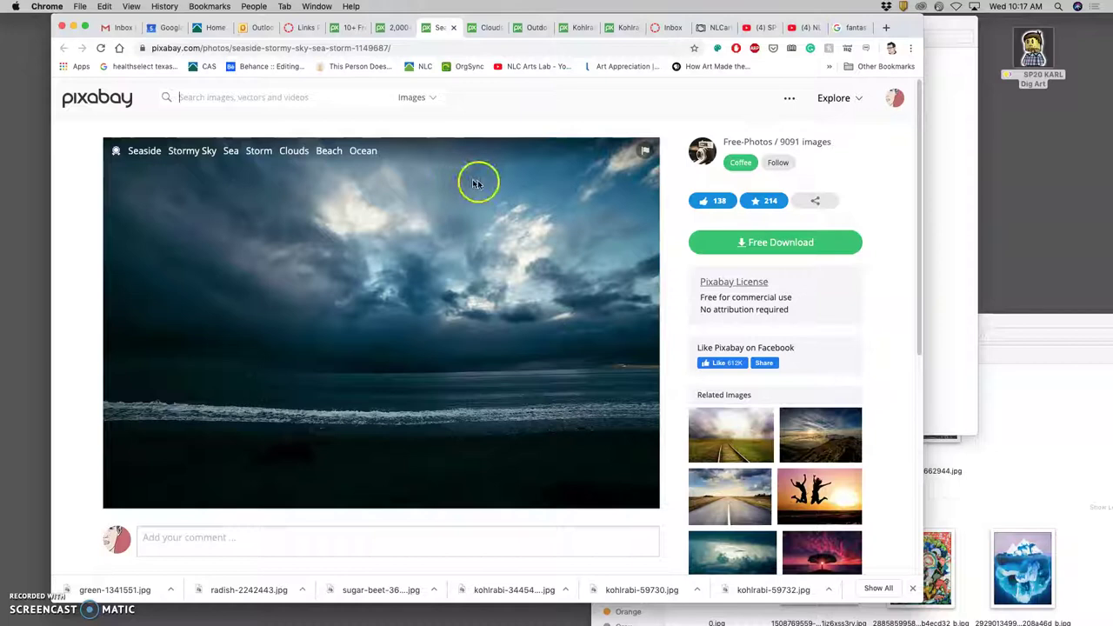
# Download the seaside photo at 5472×3648 and close its tab
pyautogui.click(743, 242)
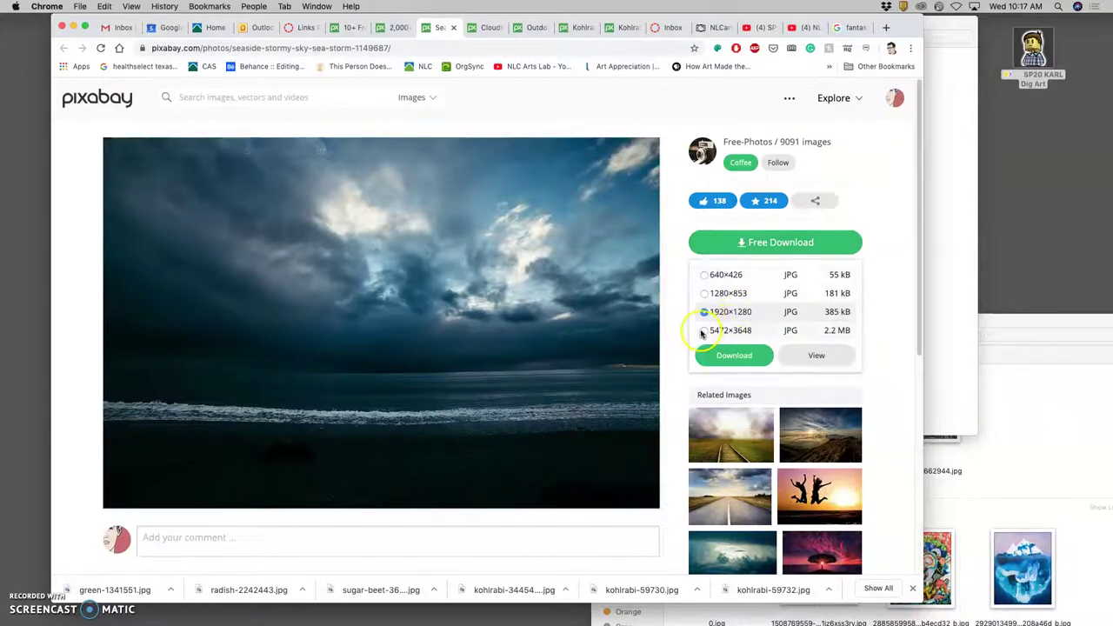
pyautogui.click(705, 330)
pyautogui.click(729, 355)
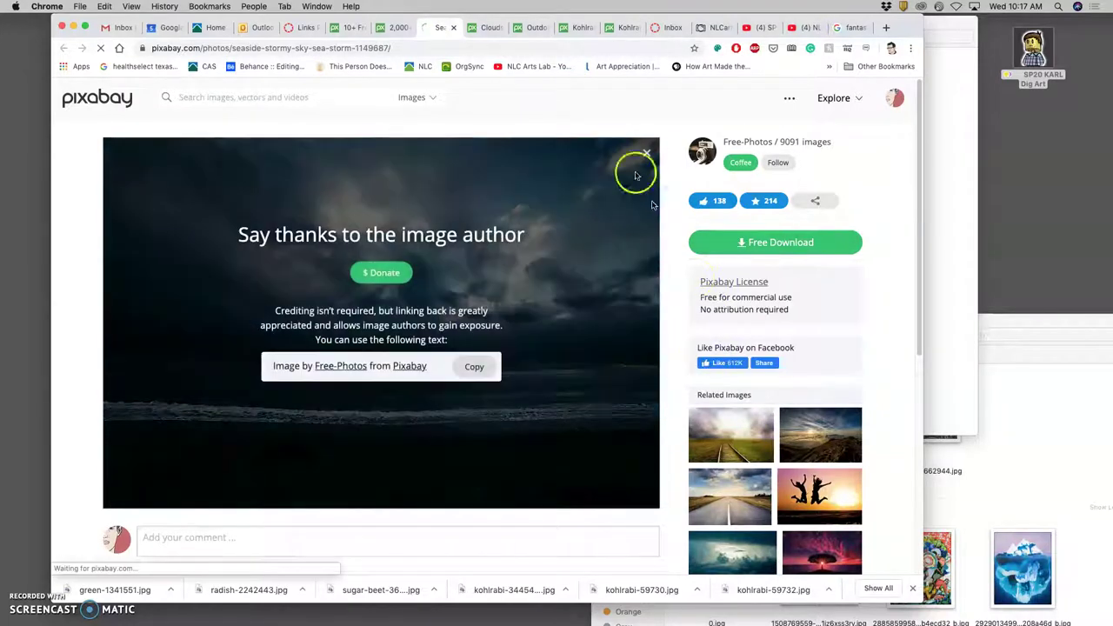
pyautogui.click(454, 29)
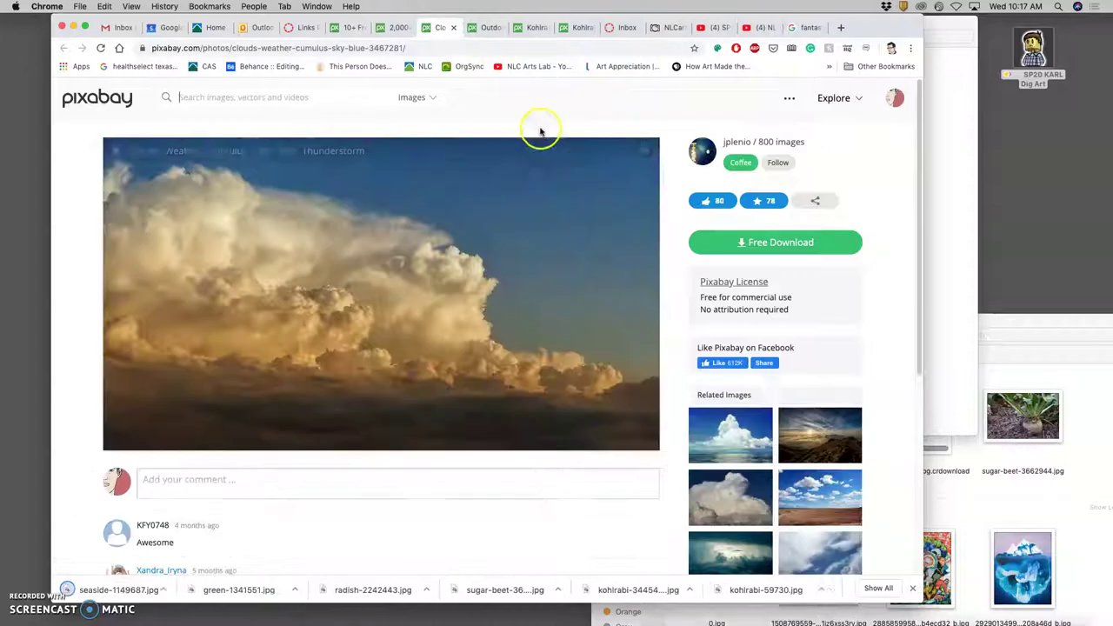
# Download the cumulus clouds photo at 6000×3375
pyautogui.click(741, 245)
pyautogui.click(704, 331)
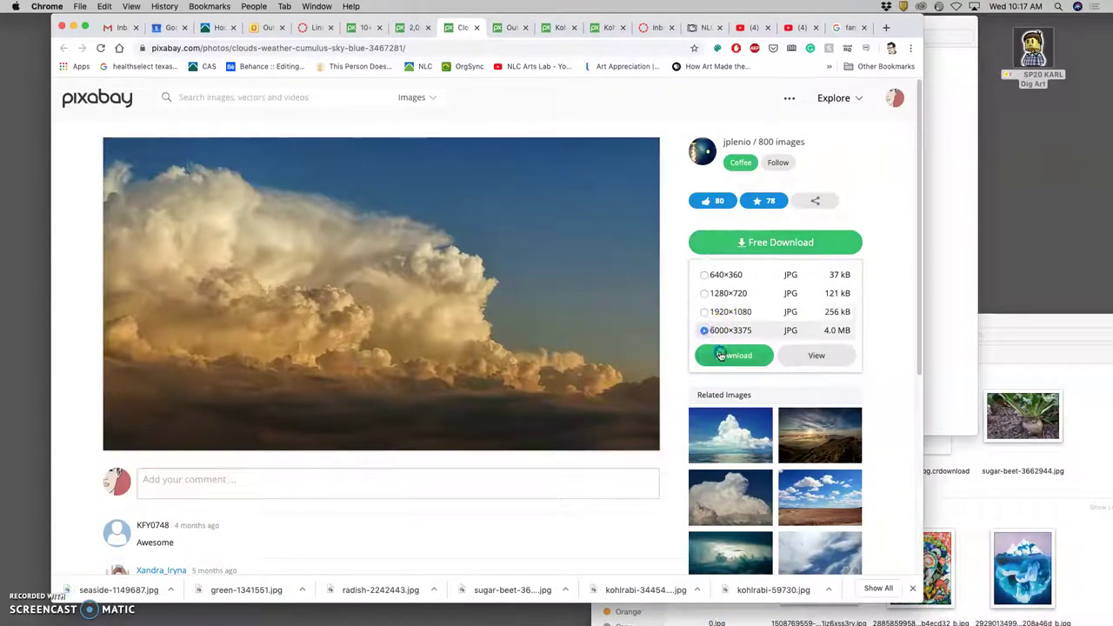
pyautogui.click(722, 356)
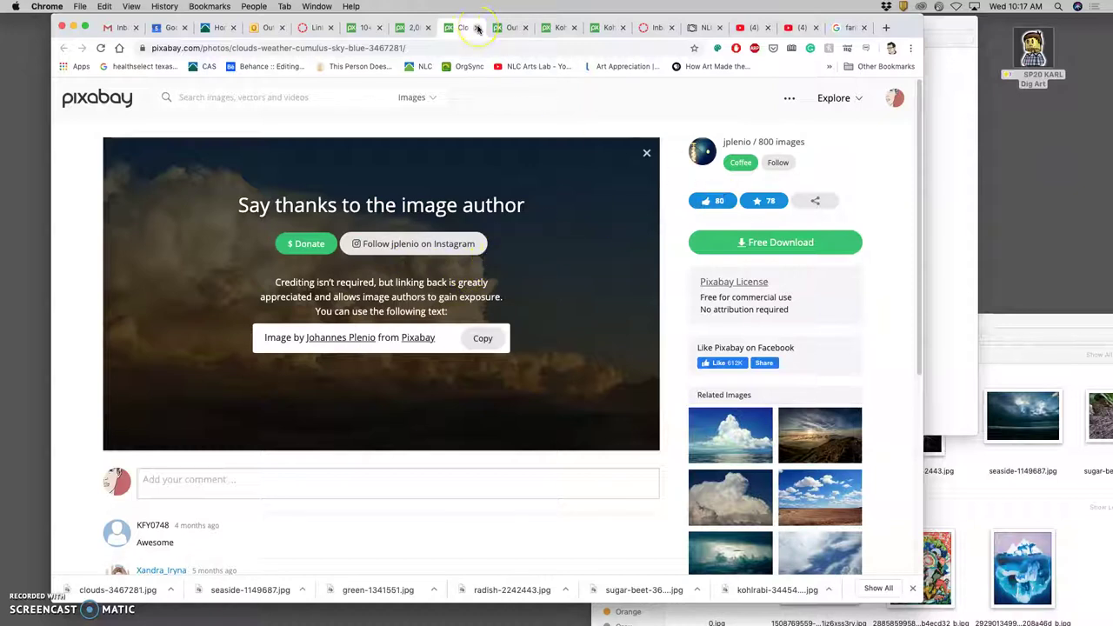
# Close the clouds tab and download the stormy clouds photo at 5183×3469
pyautogui.click(478, 27)
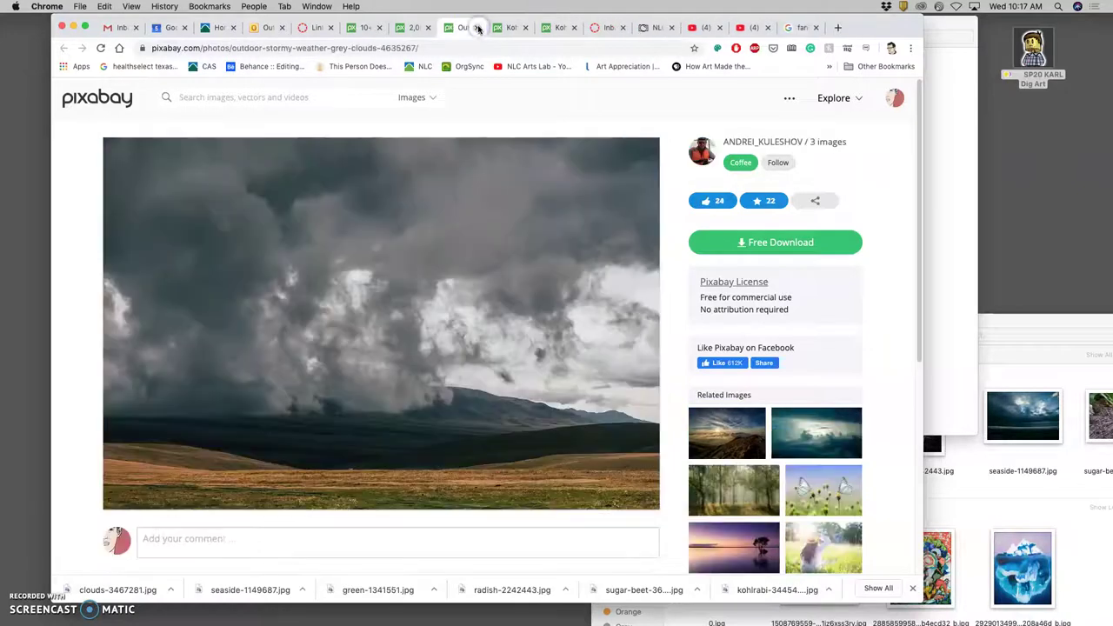
pyautogui.rightClick(463, 278)
pyautogui.click(687, 240)
pyautogui.click(735, 247)
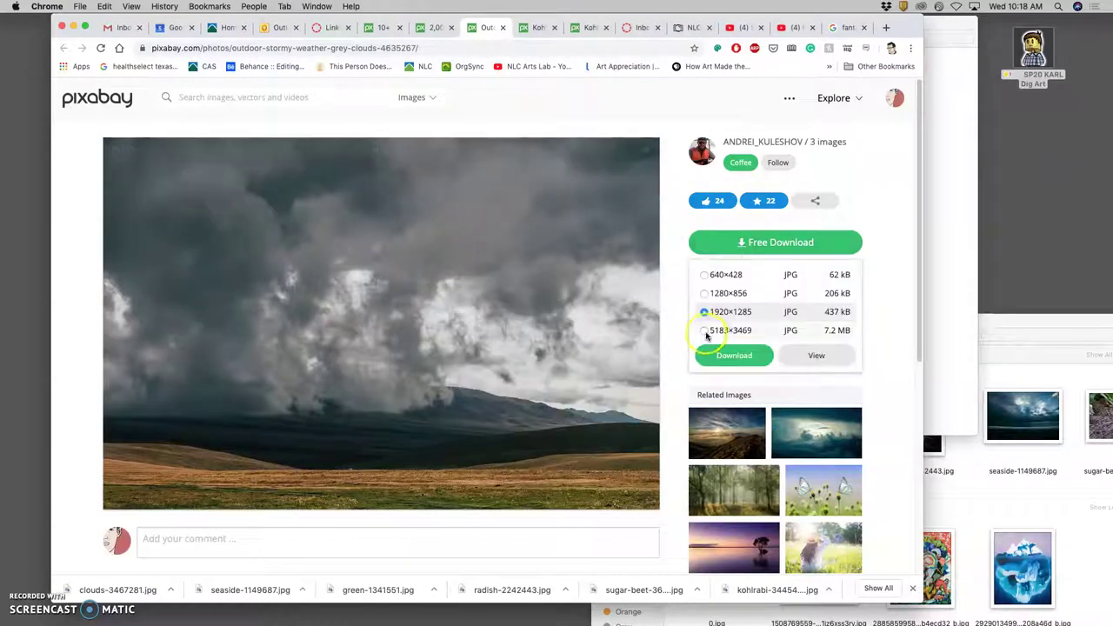
pyautogui.click(704, 332)
pyautogui.click(734, 355)
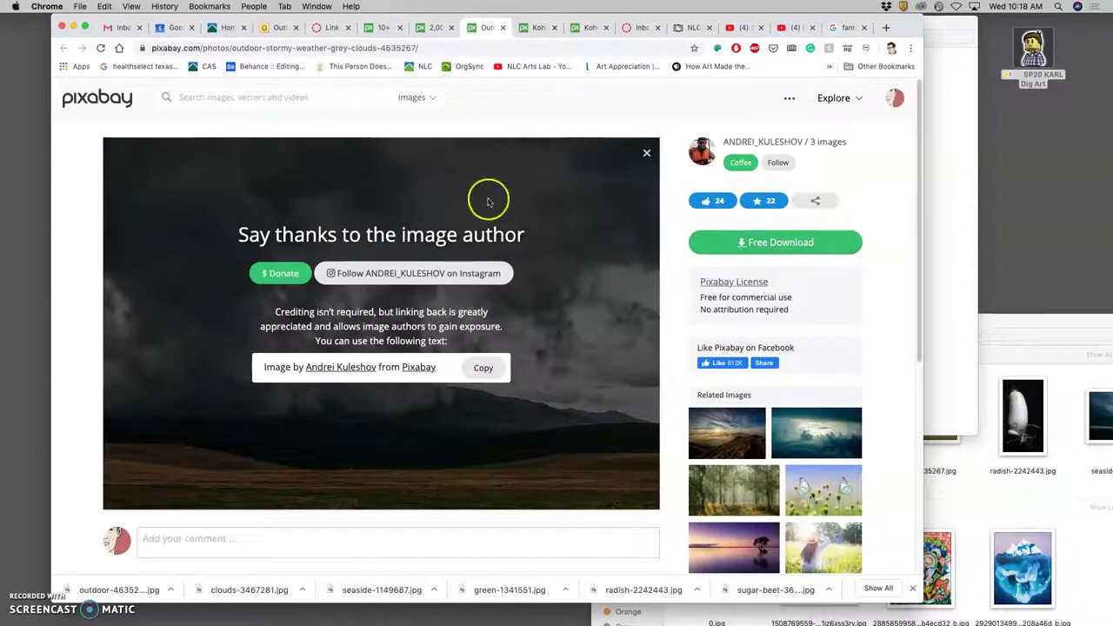
# Re-download the stormy clouds photo, confirm it in Downloads, and close its tab
pyautogui.click(733, 244)
pyautogui.click(1014, 348)
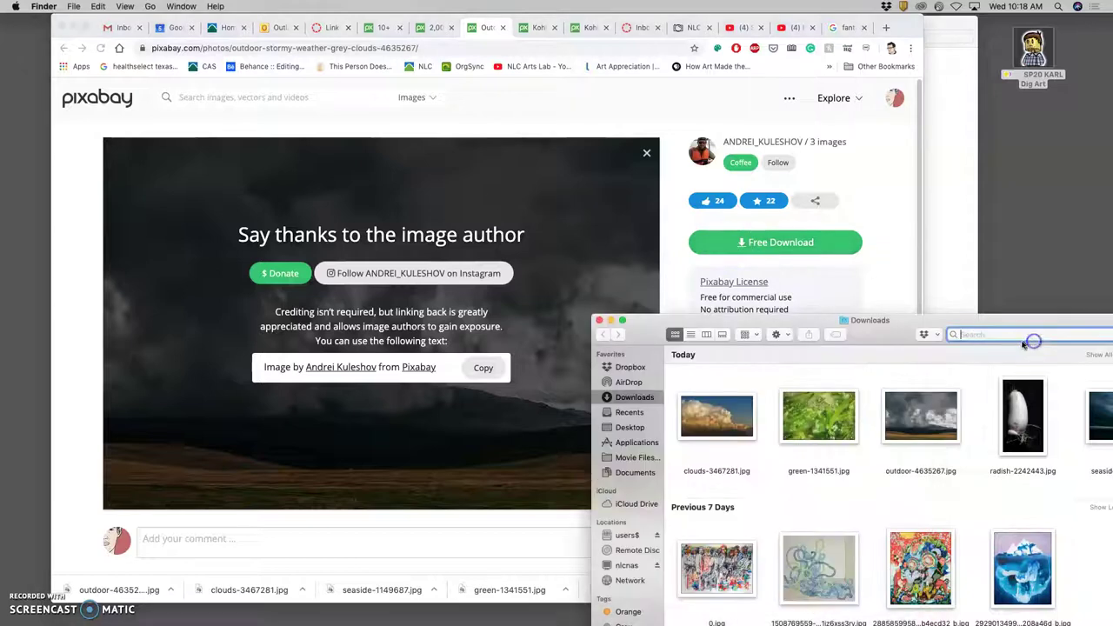
pyautogui.click(771, 242)
pyautogui.click(771, 242)
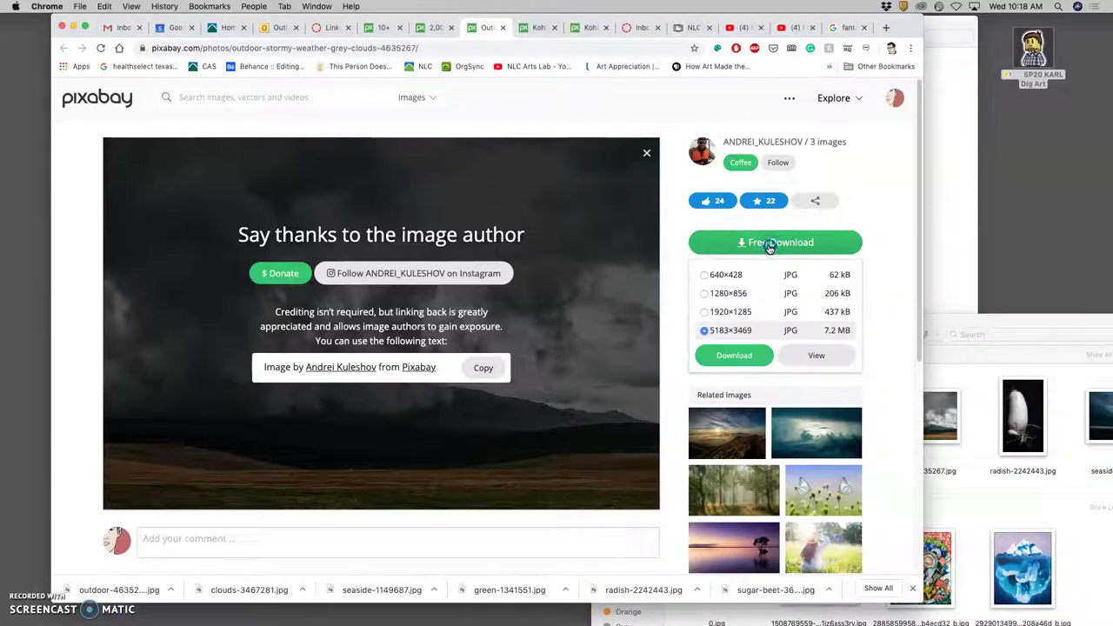
pyautogui.click(731, 352)
pyautogui.click(959, 359)
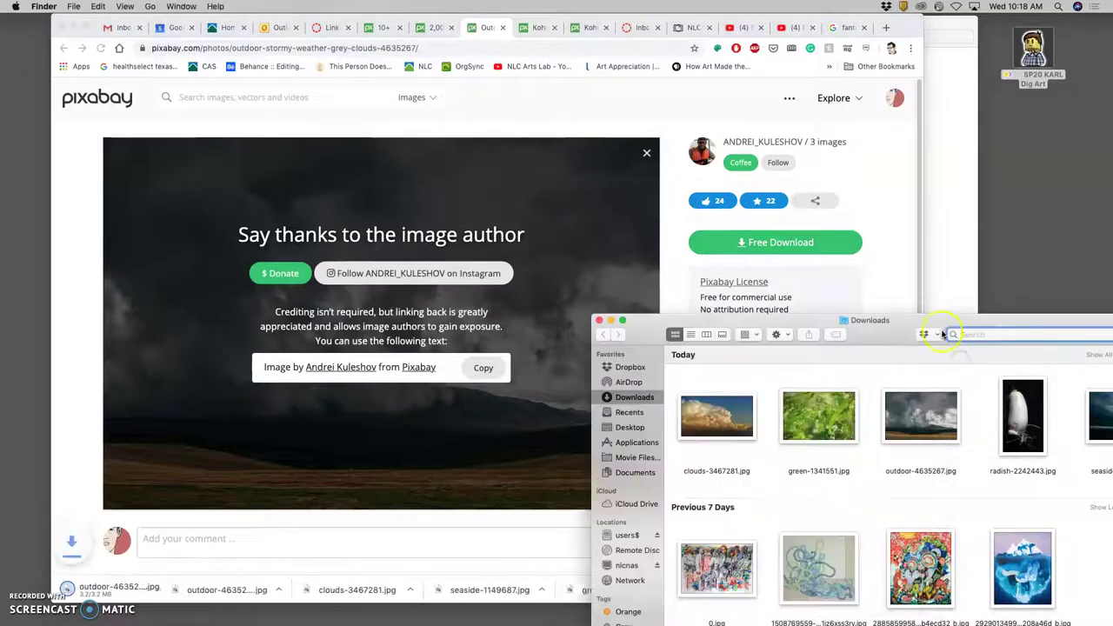
pyautogui.click(519, 37)
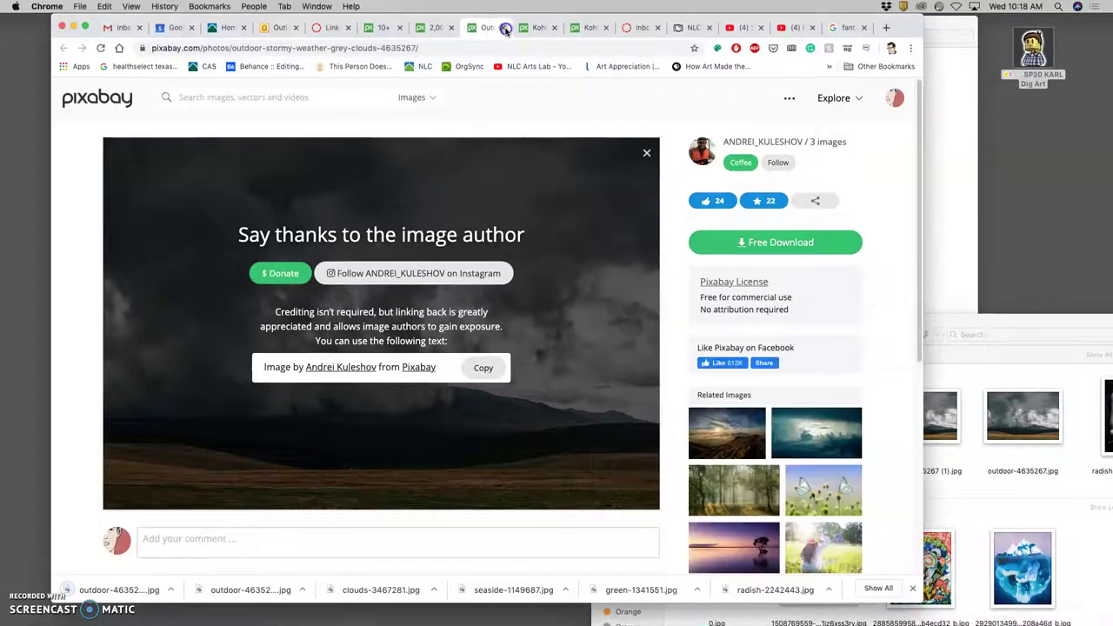
pyautogui.click(504, 28)
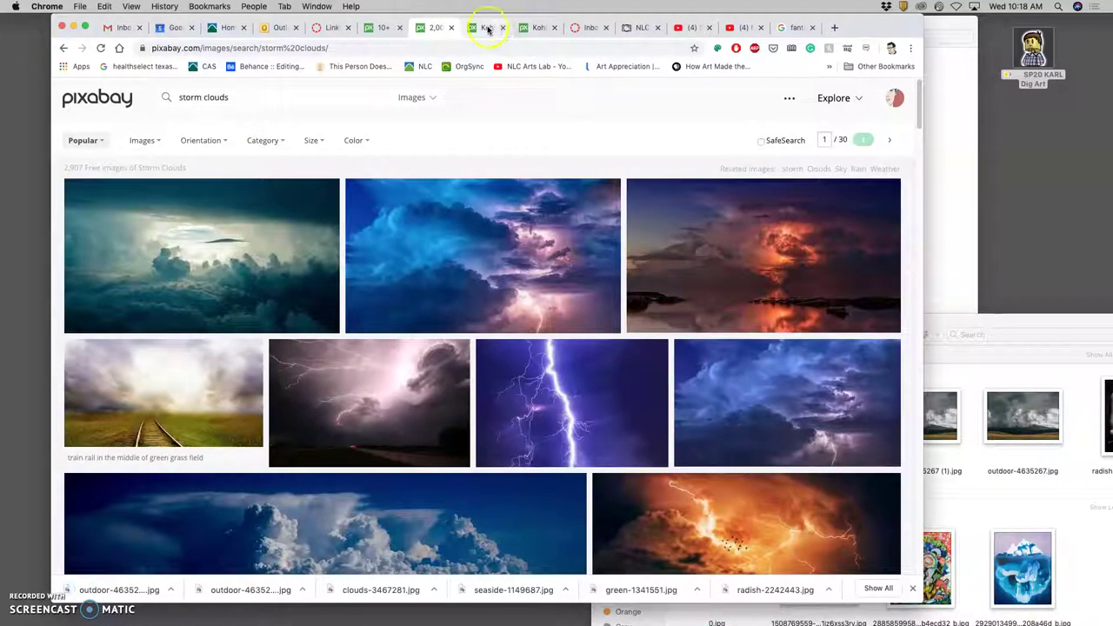
# Close both kohlrabi tabs and the thunderstorm photo tab, back to the rutabaga results
pyautogui.click(488, 28)
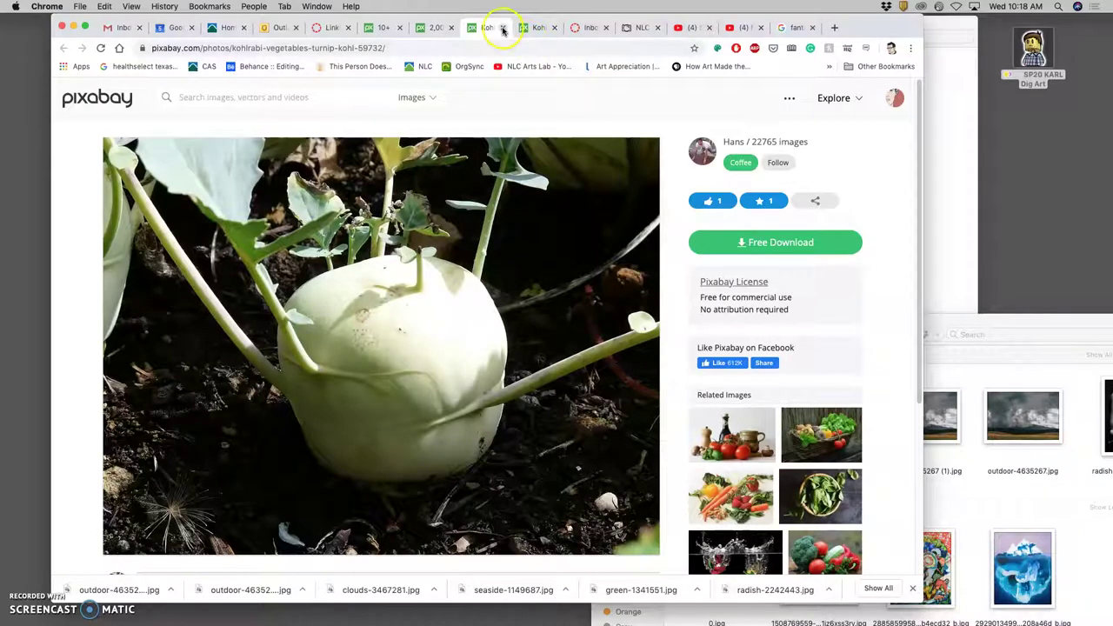
pyautogui.click(504, 28)
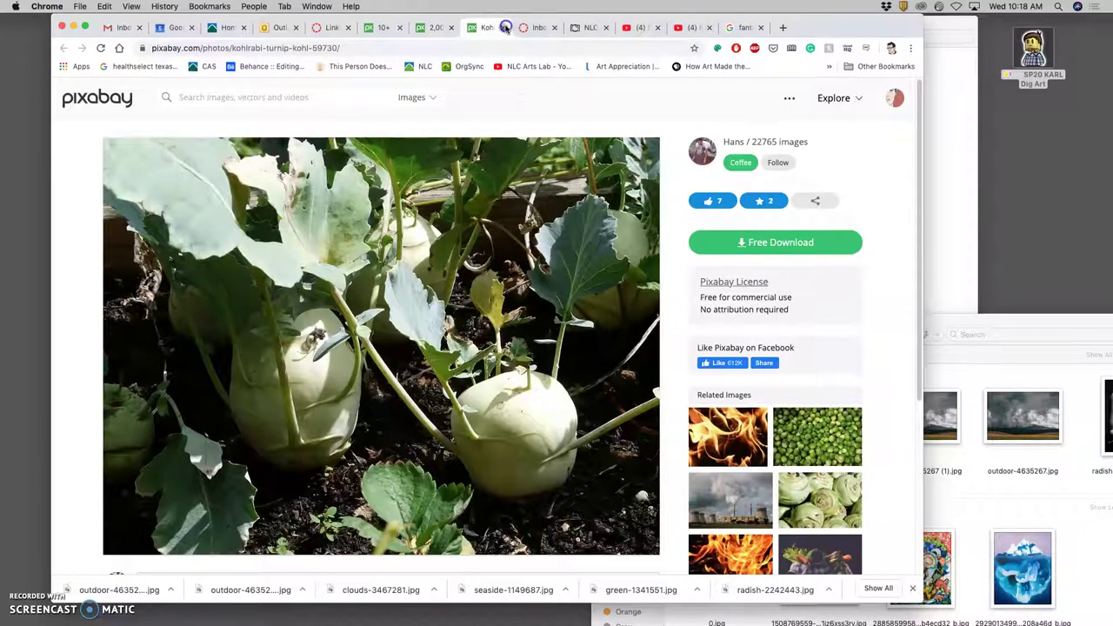
pyautogui.click(505, 28)
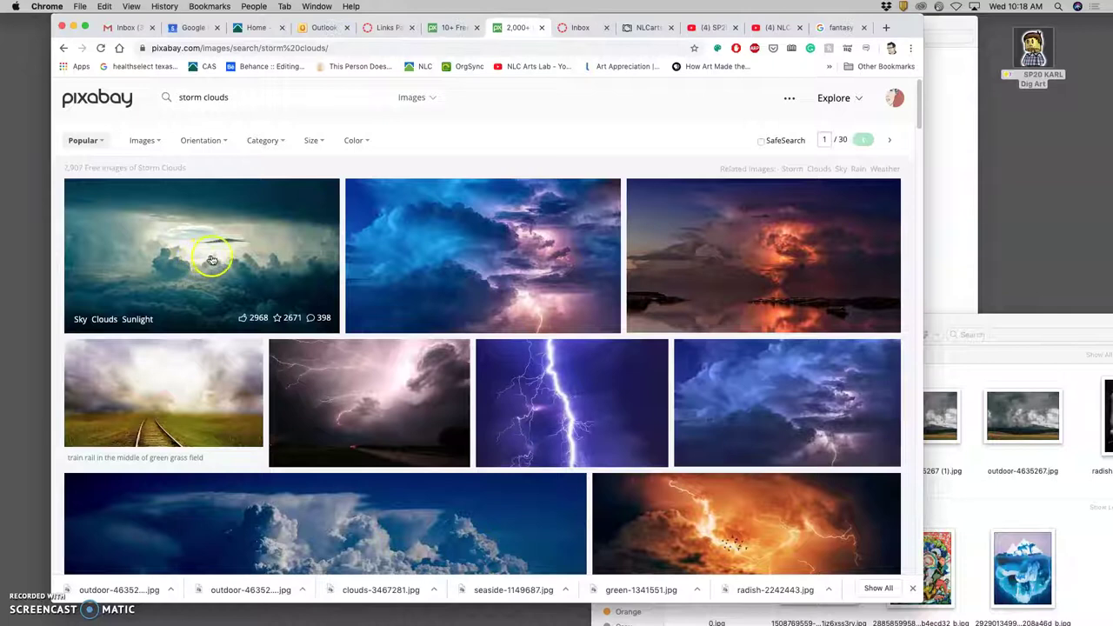
pyautogui.click(594, 258)
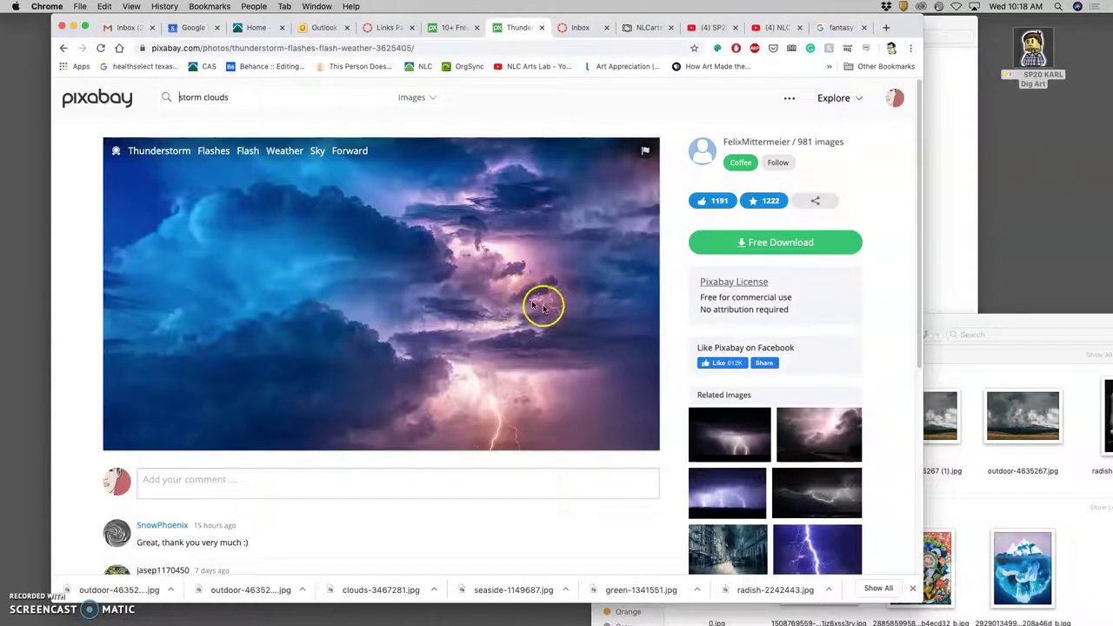
pyautogui.click(542, 28)
pyautogui.scroll(-3, 599, 246)
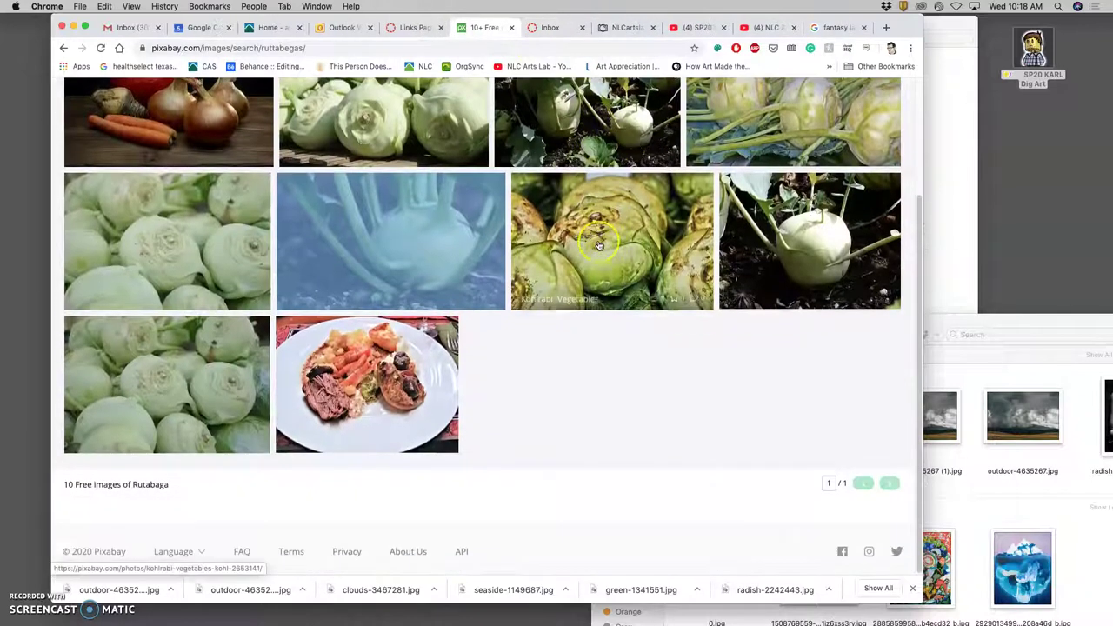
pyautogui.scroll(2, 598, 246)
pyautogui.scroll(1, 598, 246)
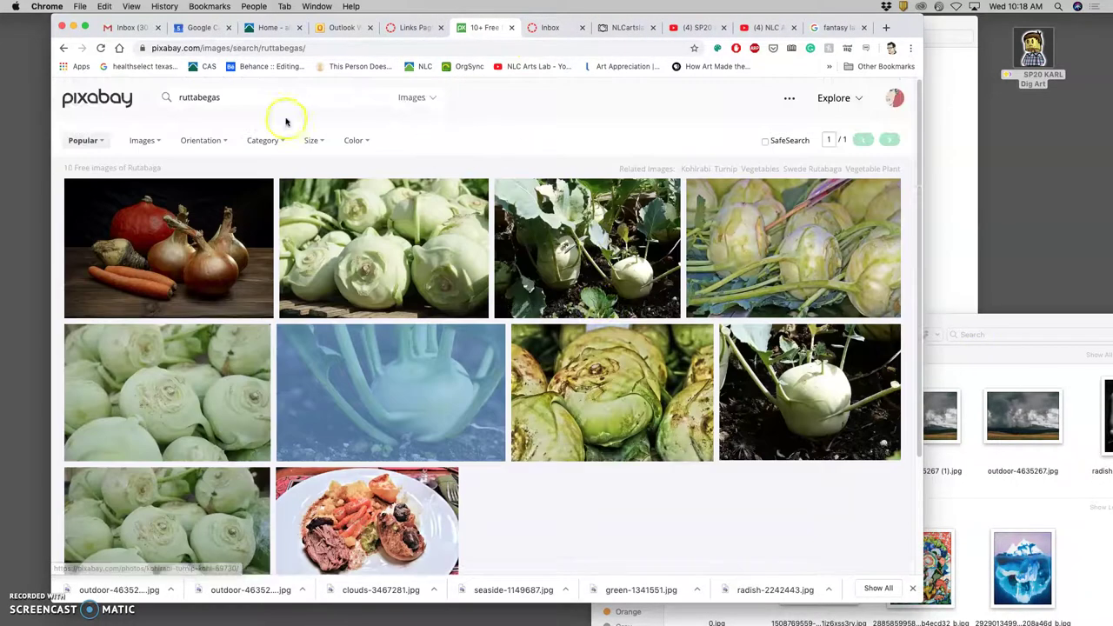
# In Finder, trash the duplicate file outdoor-4635267 (1).jpg from Downloads
pyautogui.click(955, 268)
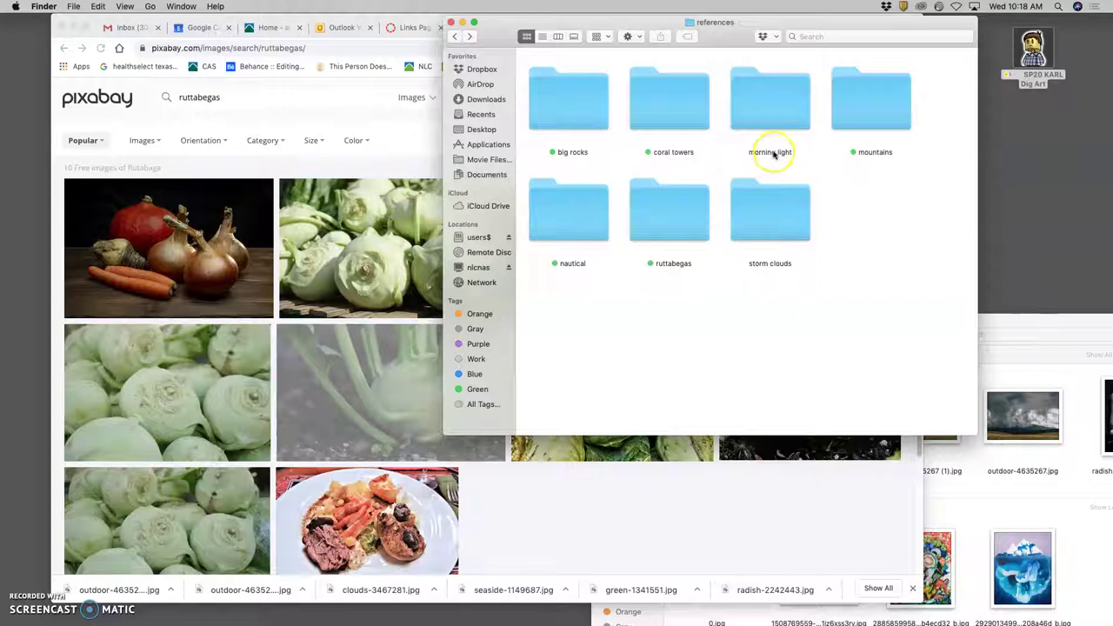
pyautogui.click(1019, 365)
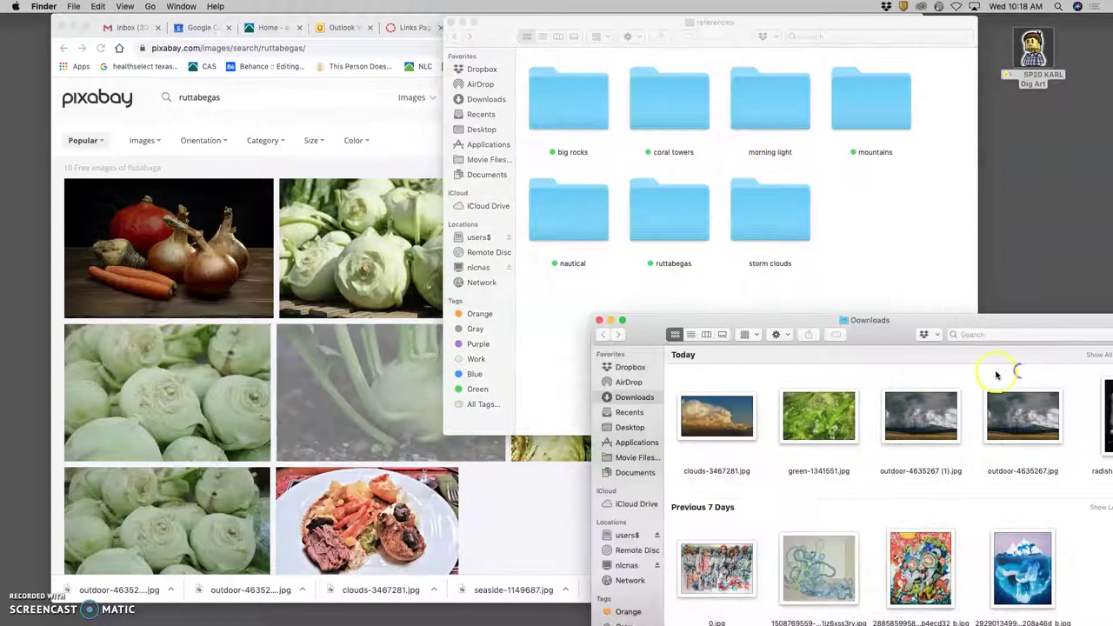
pyautogui.rightClick(935, 424)
pyautogui.click(799, 355)
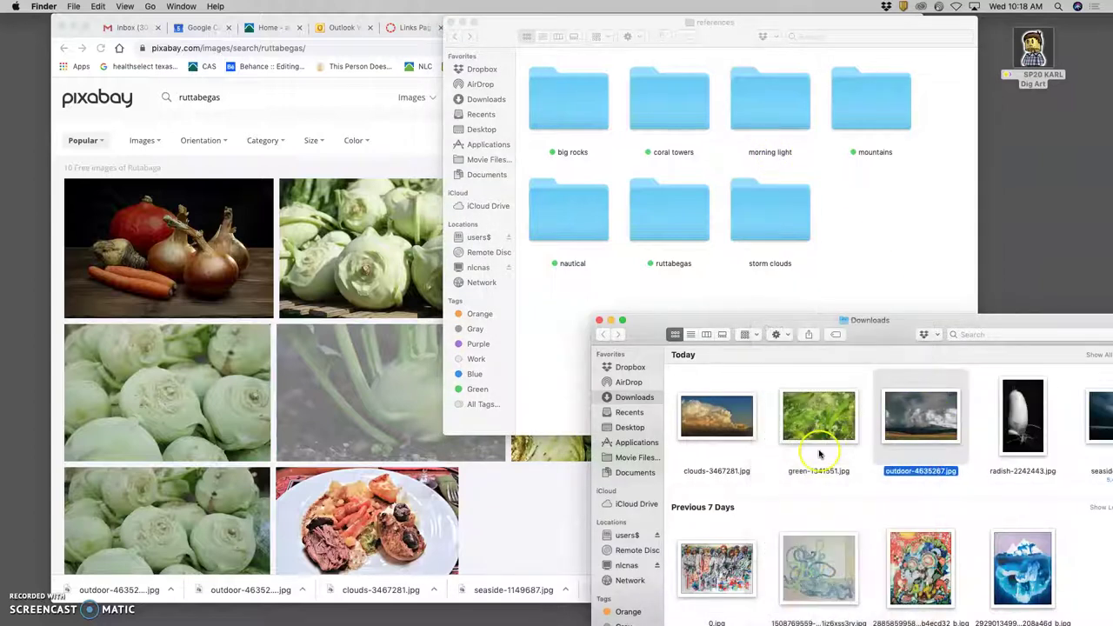
# File the clouds, outdoor and seaside photos into storm clouds, radish into ruttabegas, and green into references
pyautogui.moveTo(727, 405); pyautogui.dragTo(770, 204)
pyautogui.click(835, 409)
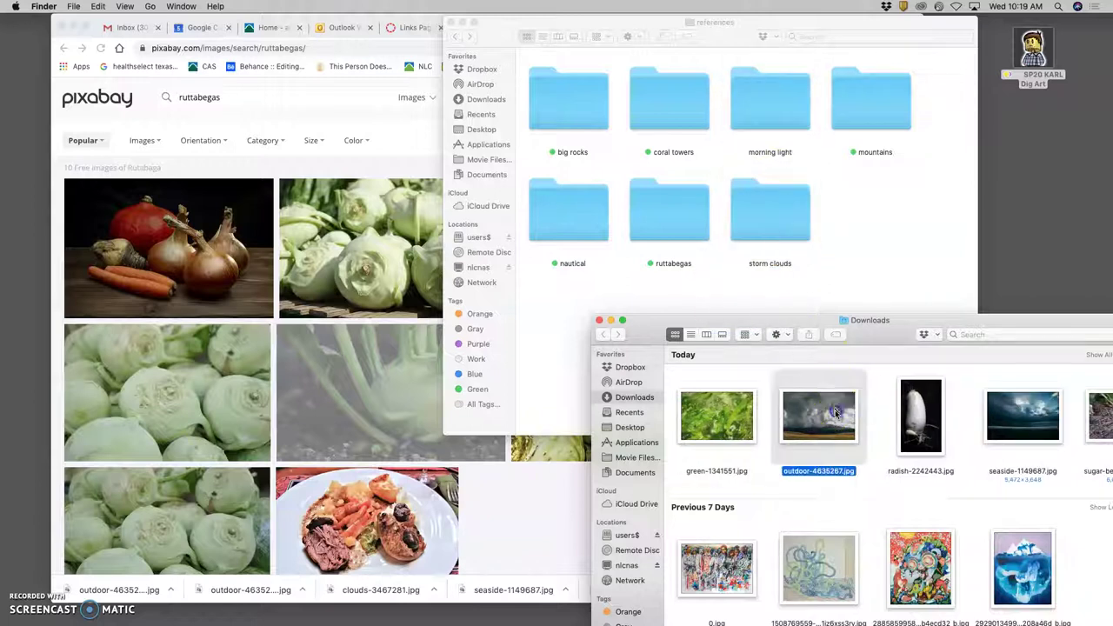
pyautogui.moveTo(835, 408); pyautogui.dragTo(765, 213)
pyautogui.moveTo(935, 409); pyautogui.dragTo(699, 222)
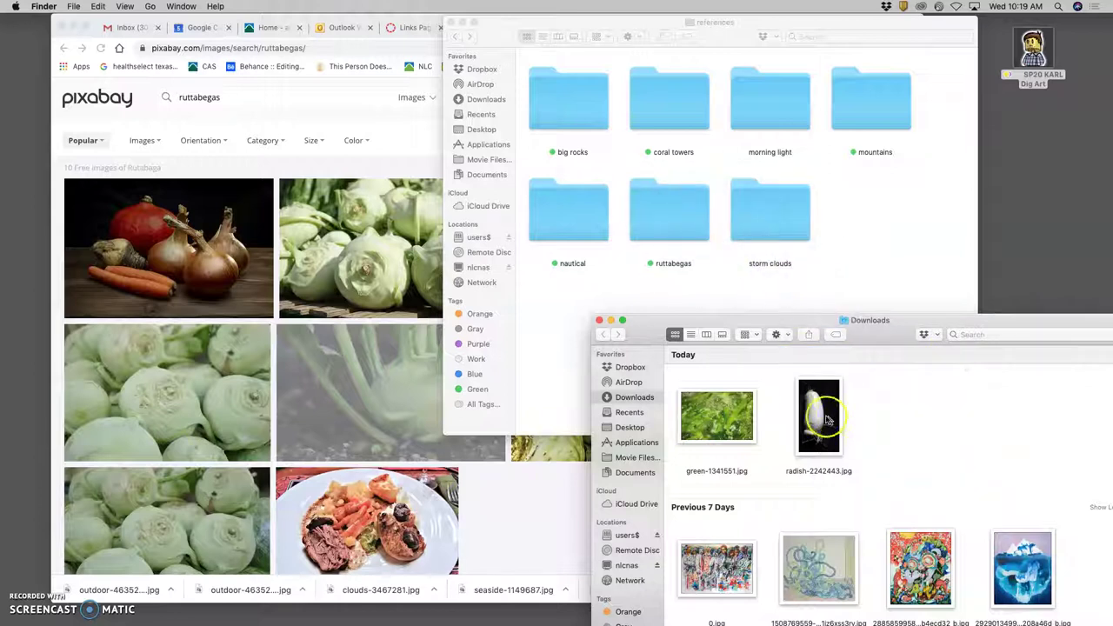
pyautogui.moveTo(826, 421); pyautogui.dragTo(683, 200)
pyautogui.moveTo(722, 409); pyautogui.dragTo(888, 206)
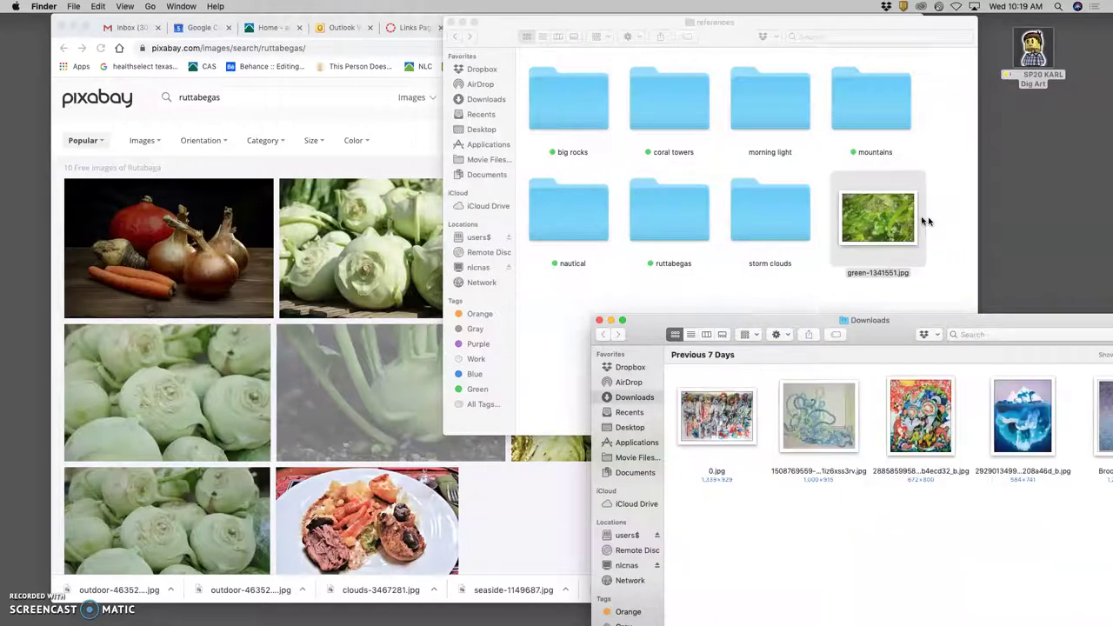
# Tag the storm clouds folder green and open the morning light folder
pyautogui.click(796, 275)
pyautogui.rightClick(772, 255)
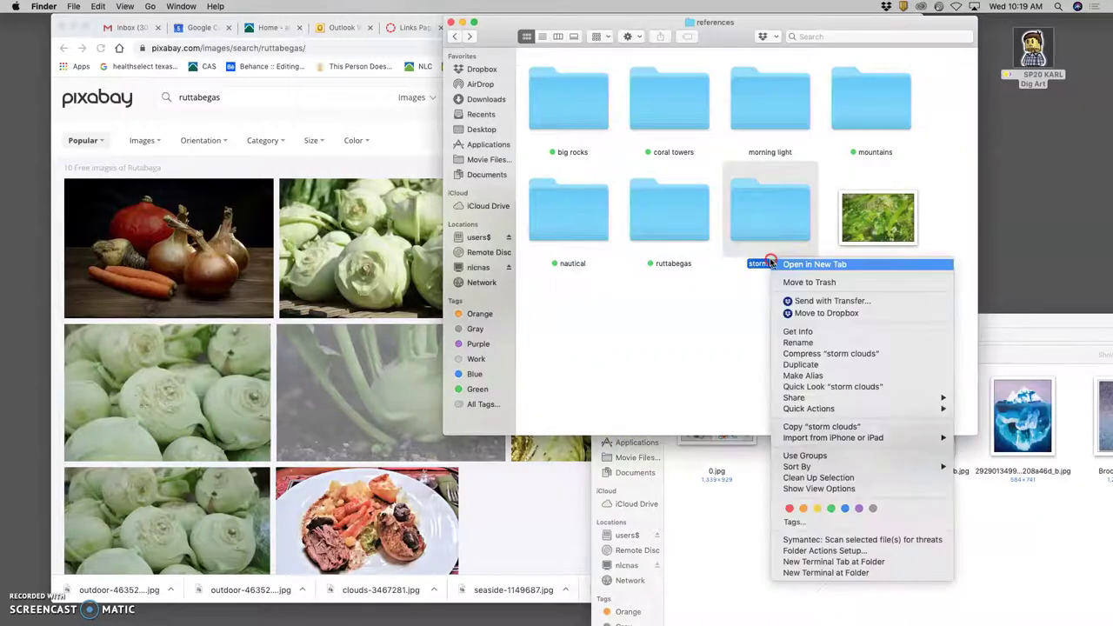
pyautogui.click(831, 509)
pyautogui.doubleClick(775, 112)
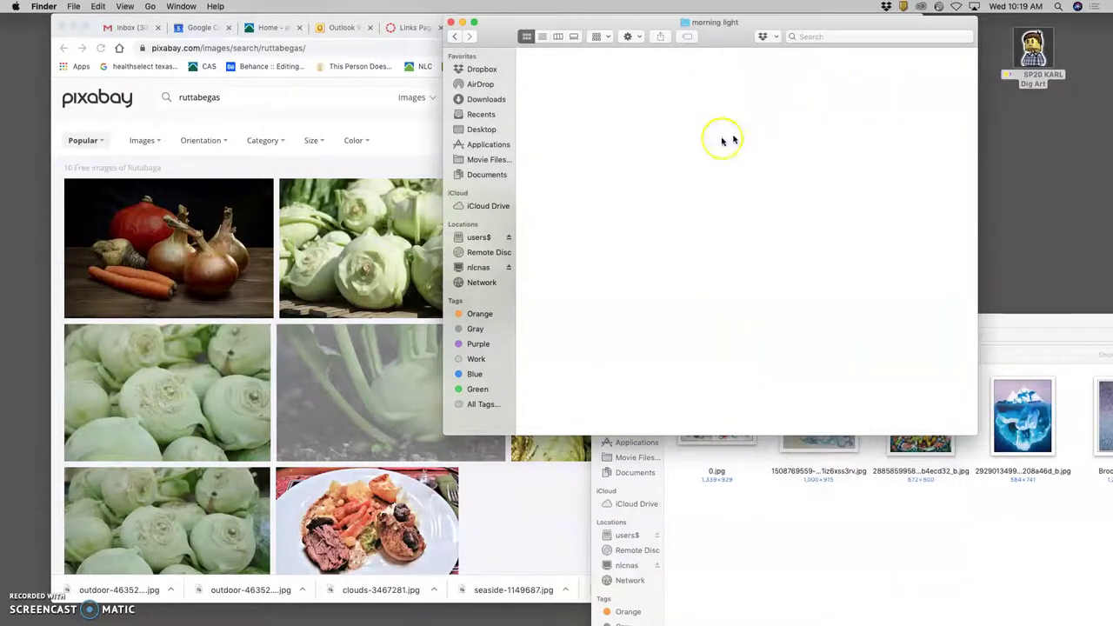
# Back in Pixabay, replace the 'ruttabegas' search term with 'morning light'
pyautogui.click(354, 122)
pyautogui.doubleClick(258, 96)
pyautogui.write('mo')
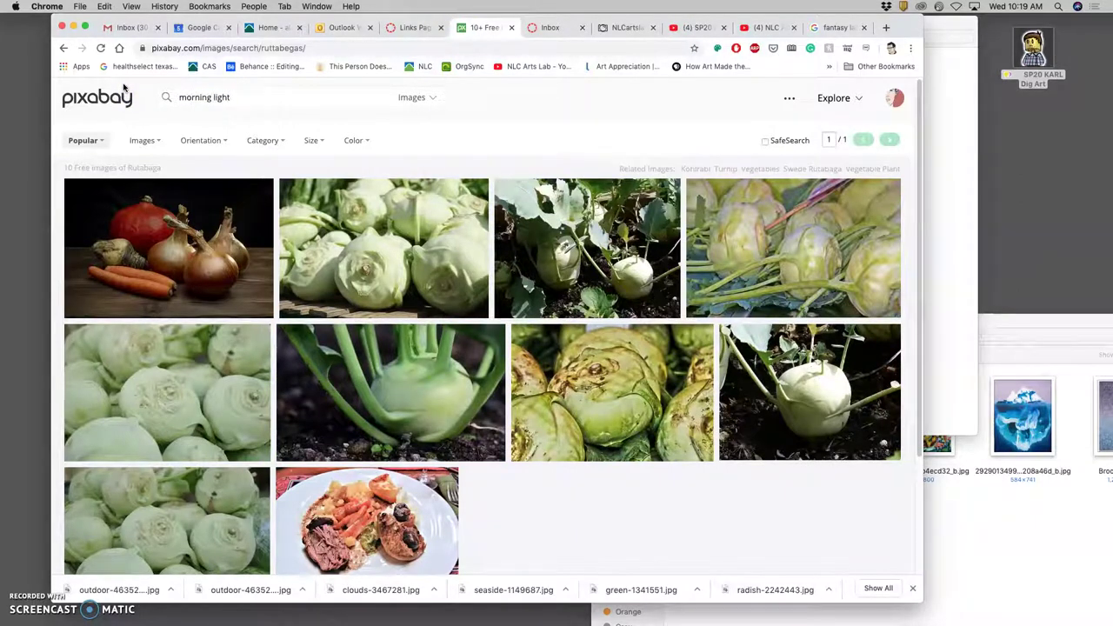
pyautogui.write('rning light')
# Run the morning light search and open the sunbeam sky photo in a new tab
pyautogui.press('Return')
pyautogui.click(370, 277)
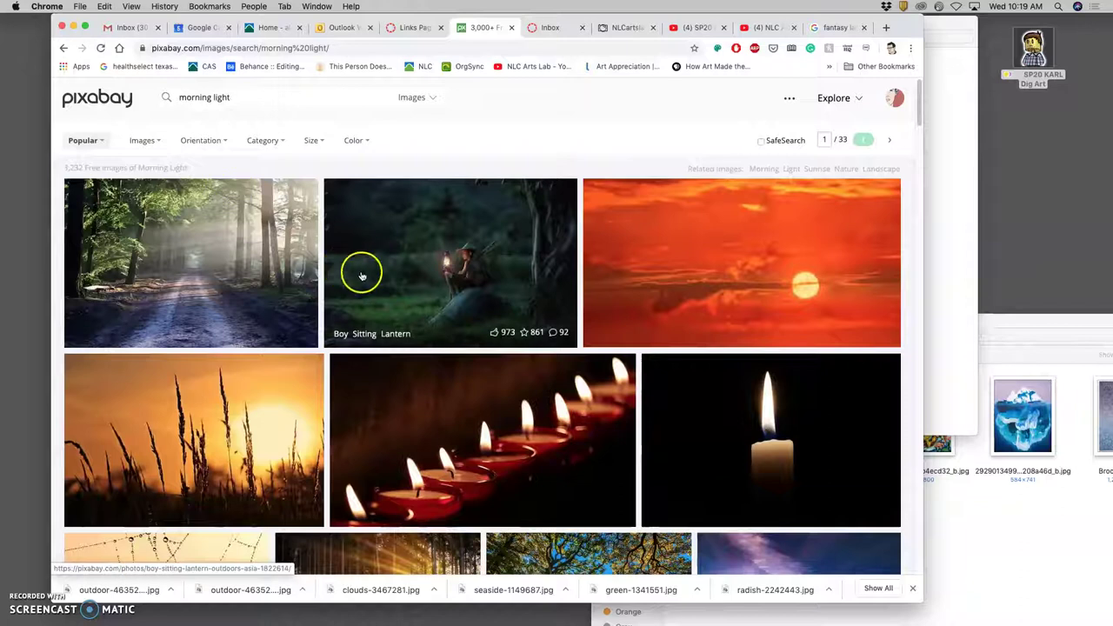
pyautogui.scroll(-1, 398, 269)
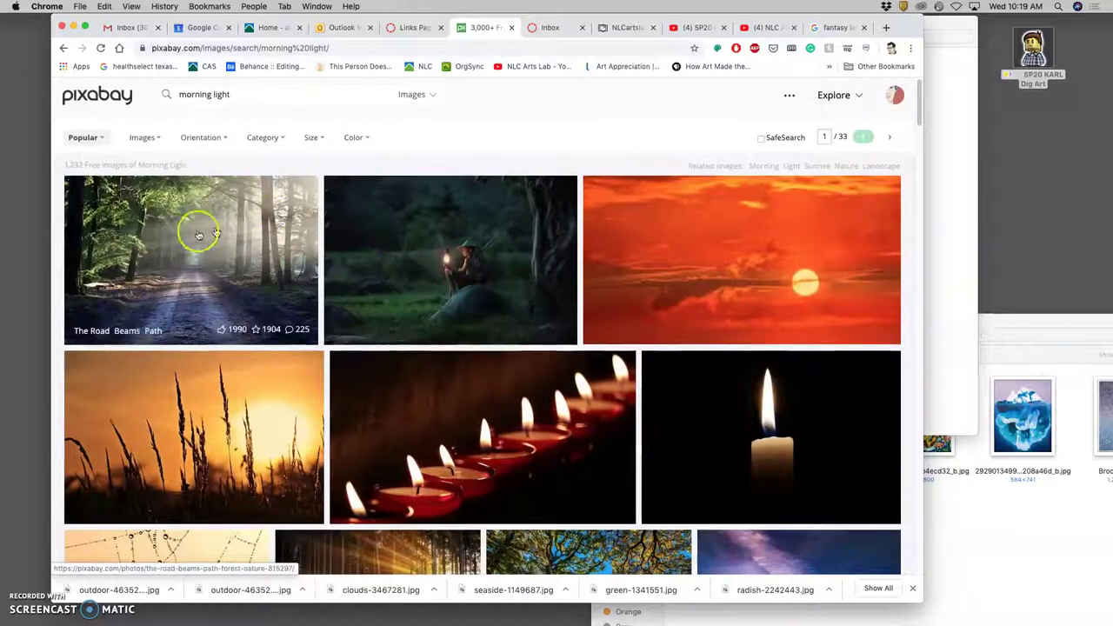
pyautogui.scroll(-5, 345, 264)
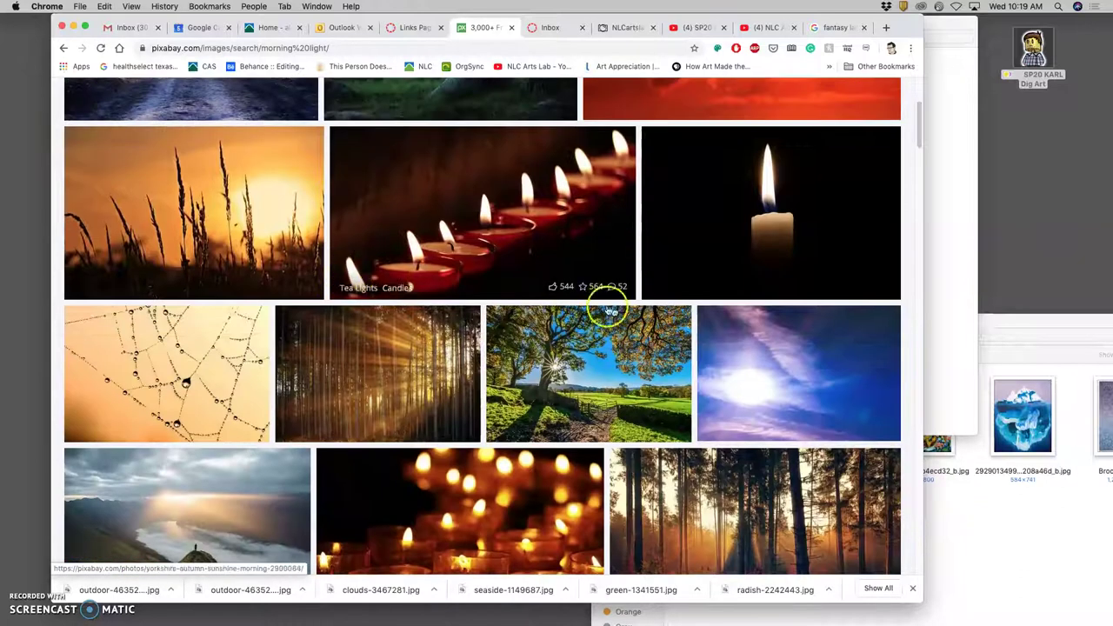
pyautogui.rightClick(793, 348)
pyautogui.click(813, 360)
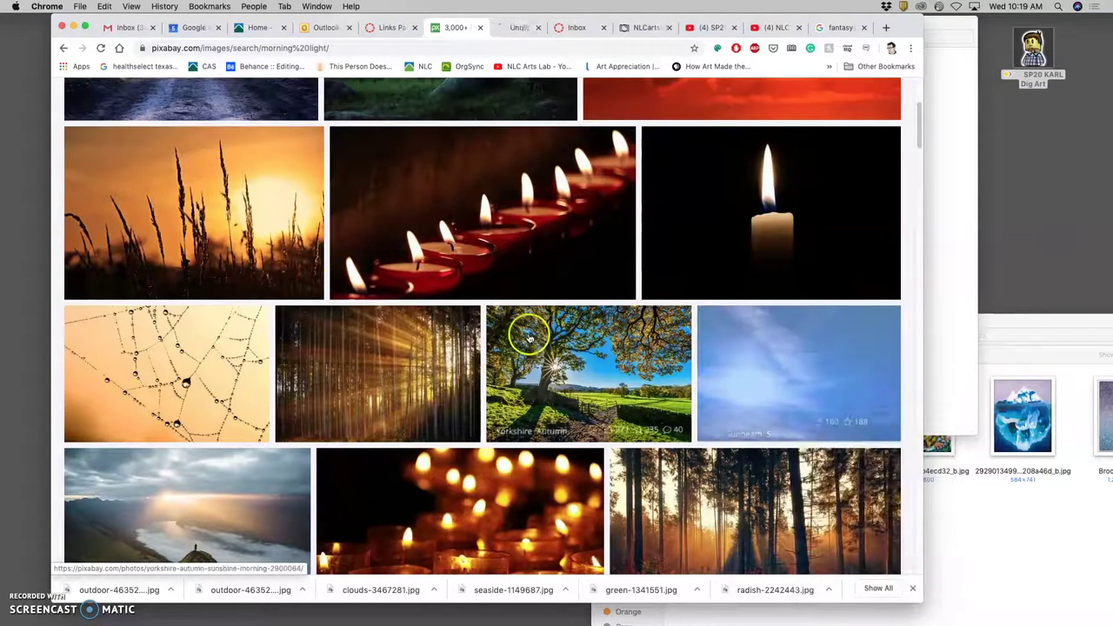
# Open the sunrise clouds and sunset landscape photos in new tabs
pyautogui.scroll(-6, 528, 337)
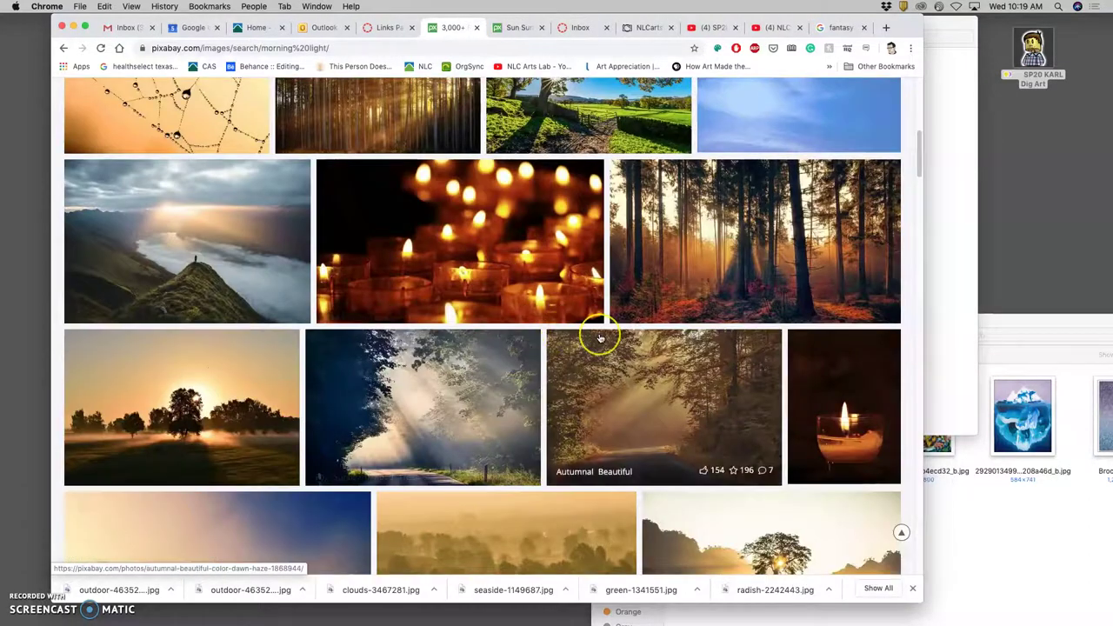
pyautogui.scroll(-6, 600, 338)
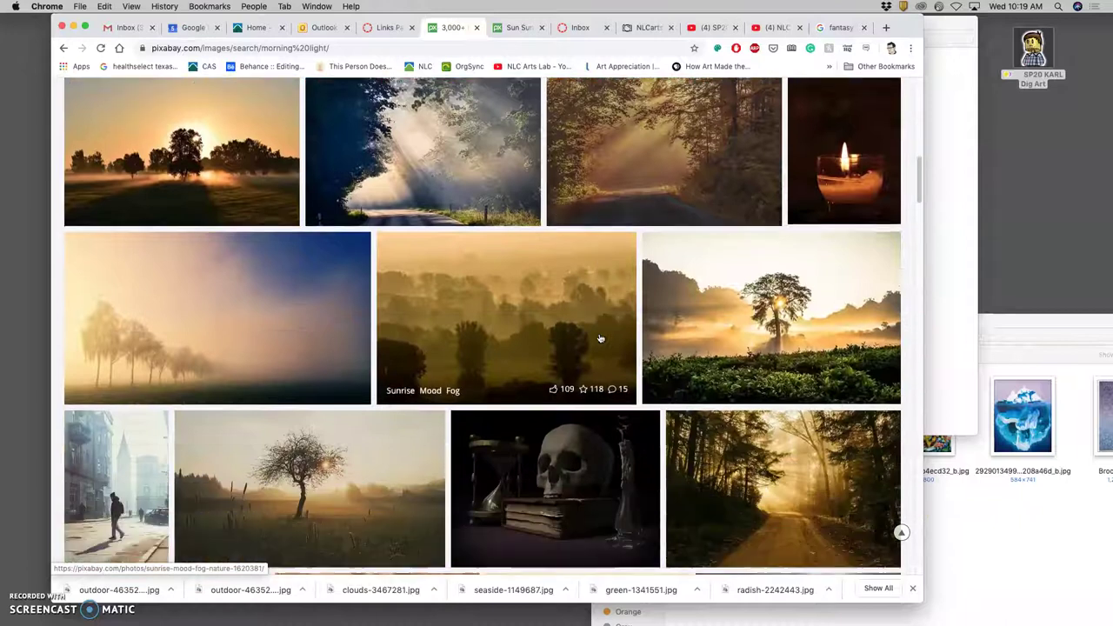
pyautogui.scroll(-2, 600, 338)
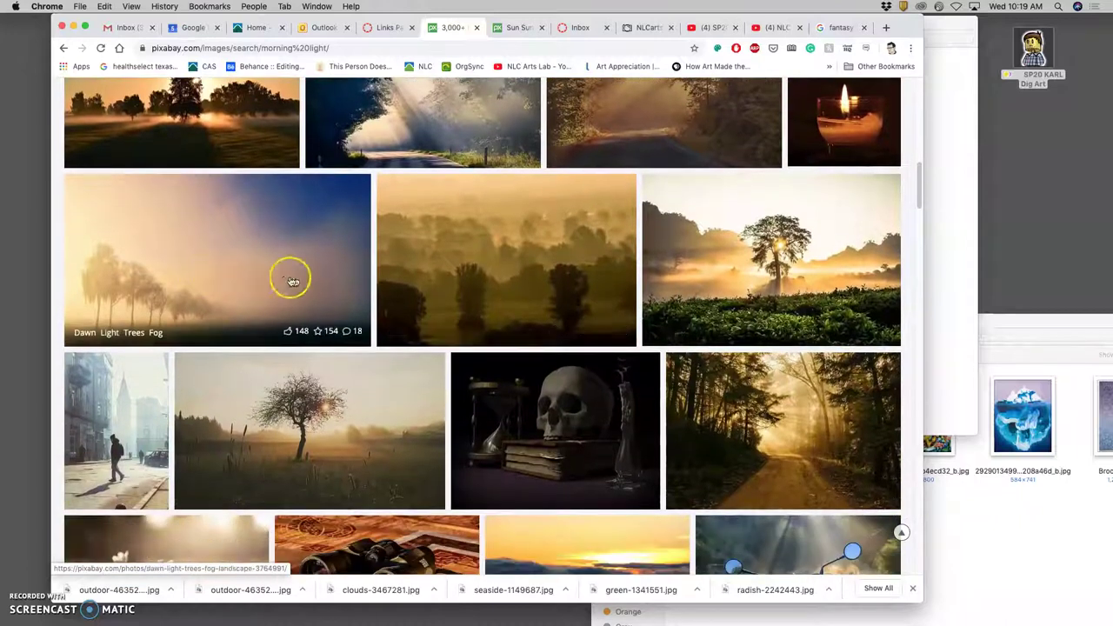
pyautogui.scroll(-5, 336, 288)
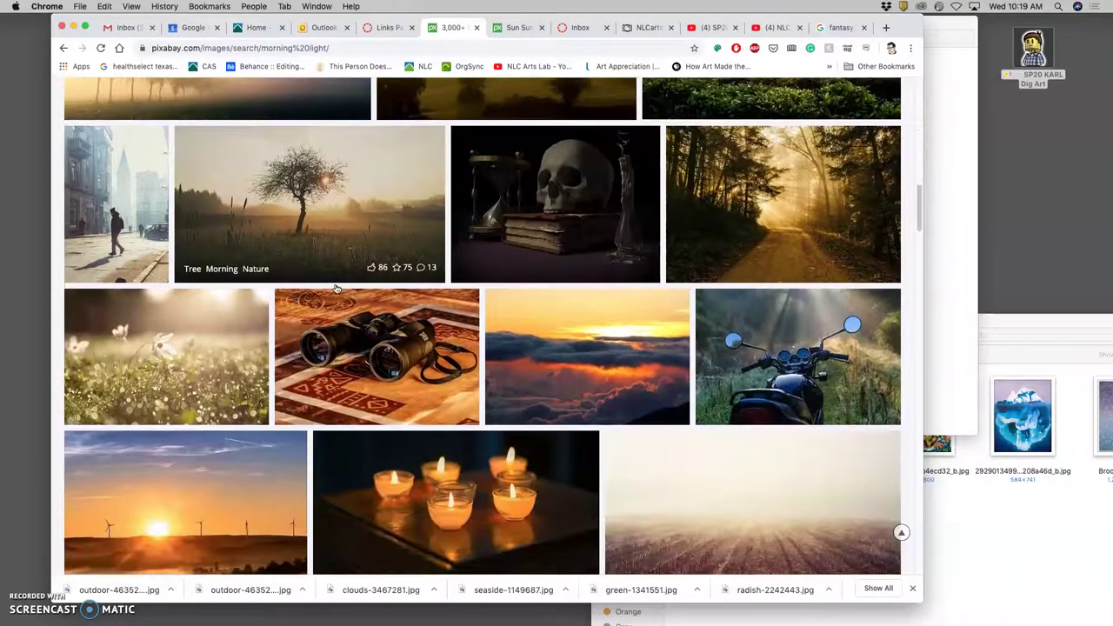
pyautogui.rightClick(636, 332)
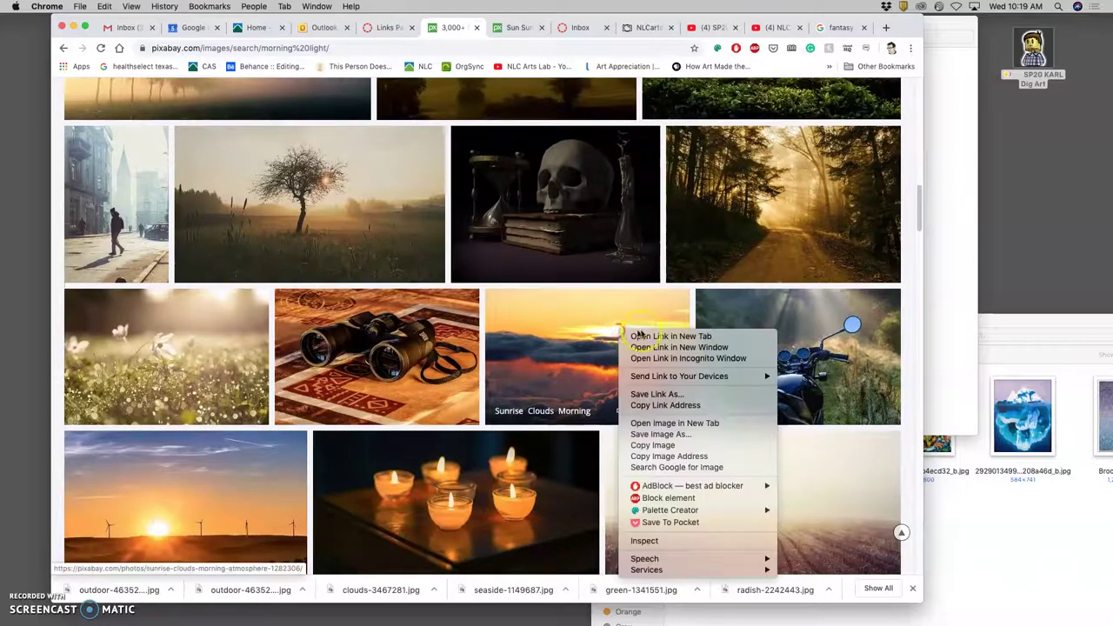
pyautogui.click(672, 336)
pyautogui.scroll(-9, 584, 332)
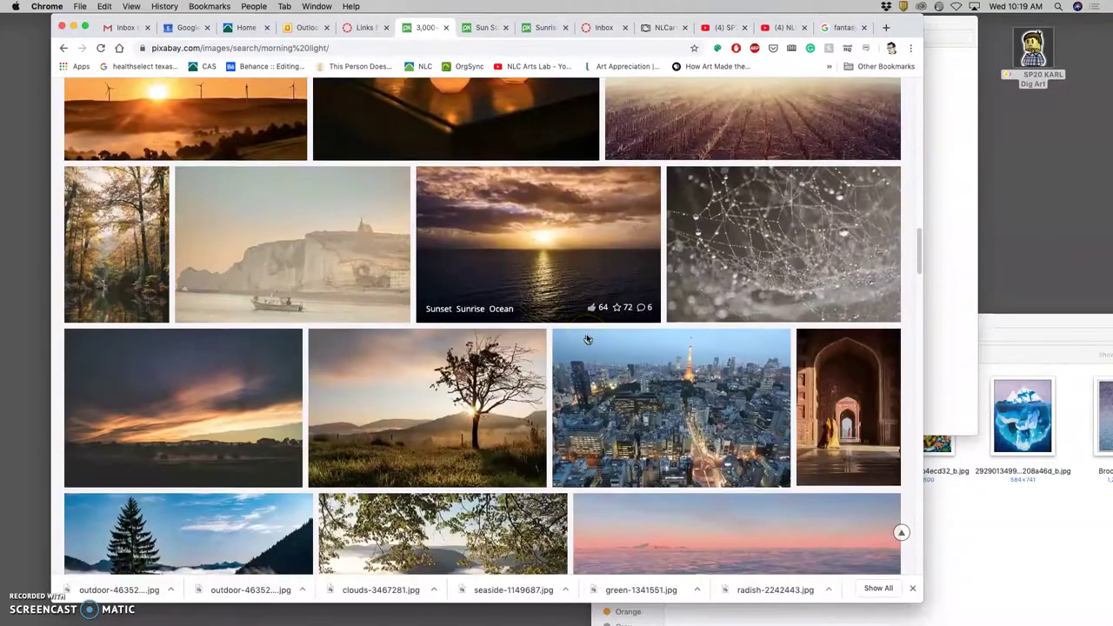
pyautogui.scroll(-8, 587, 339)
pyautogui.scroll(3, 587, 339)
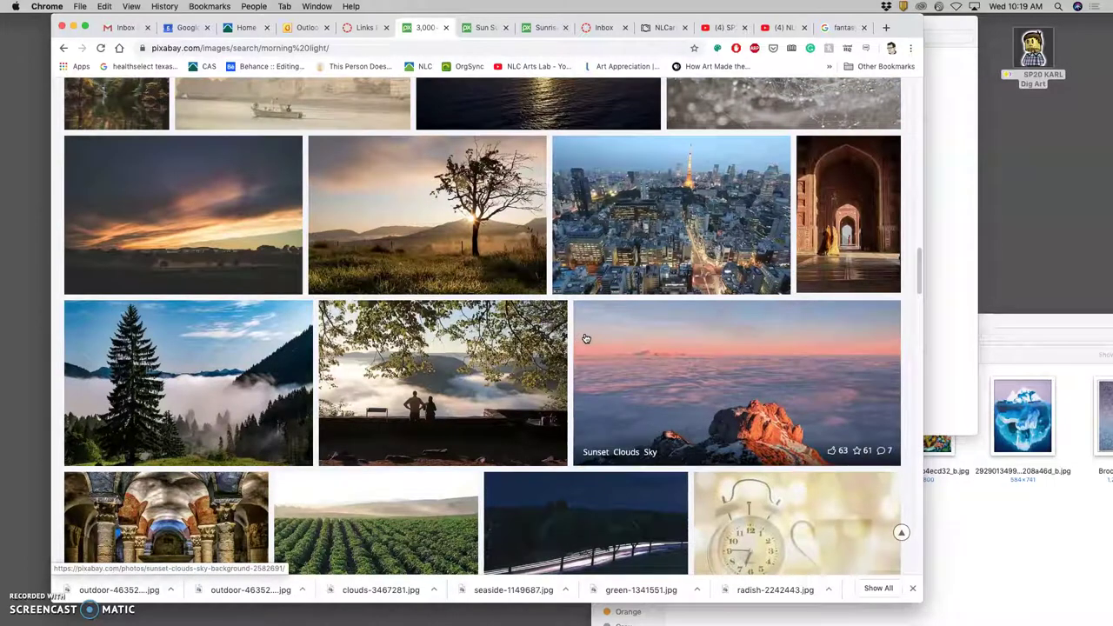
pyautogui.scroll(-5, 587, 338)
pyautogui.scroll(8, 587, 339)
pyautogui.rightClick(167, 321)
pyautogui.click(222, 329)
# Open the Morning Sun river photo in a new tab and scroll to the end of page one
pyautogui.scroll(-10, 521, 345)
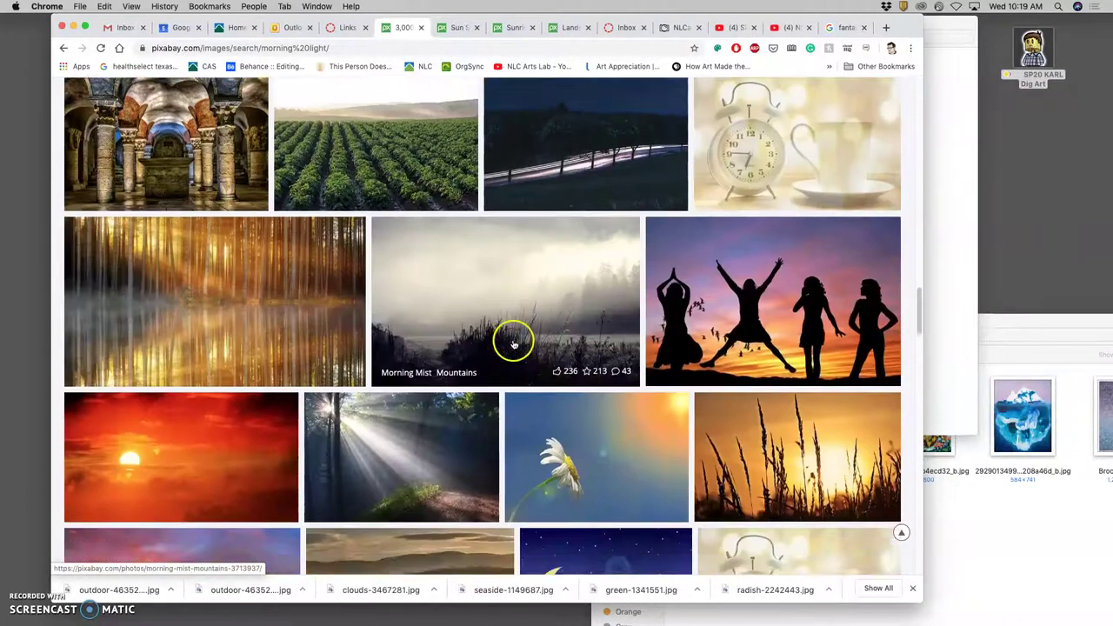
pyautogui.scroll(-3, 503, 346)
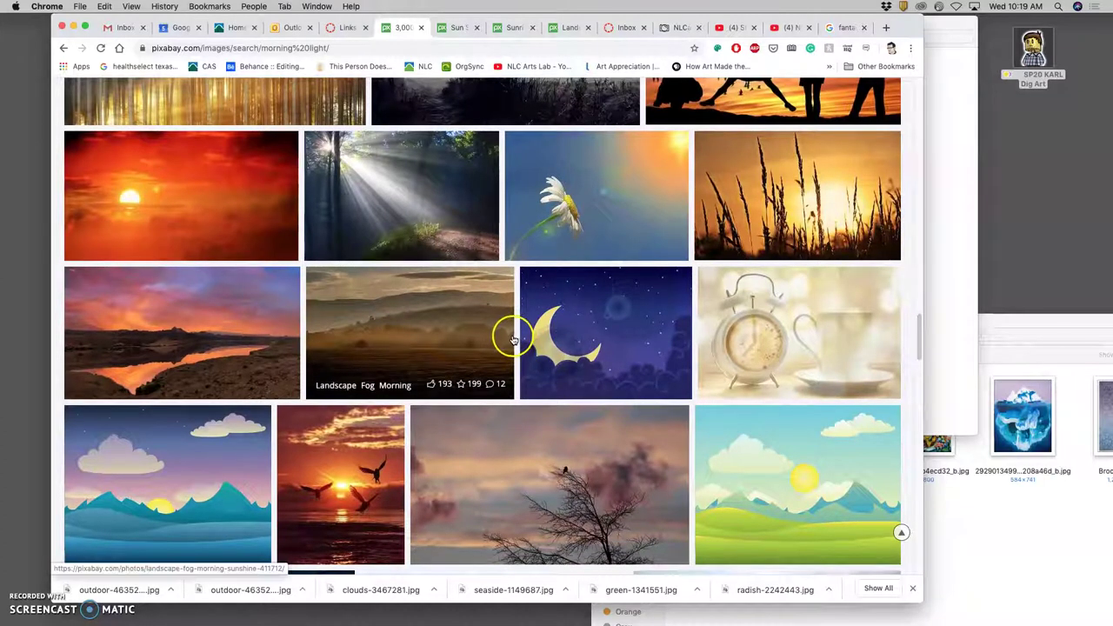
pyautogui.scroll(-1, 511, 340)
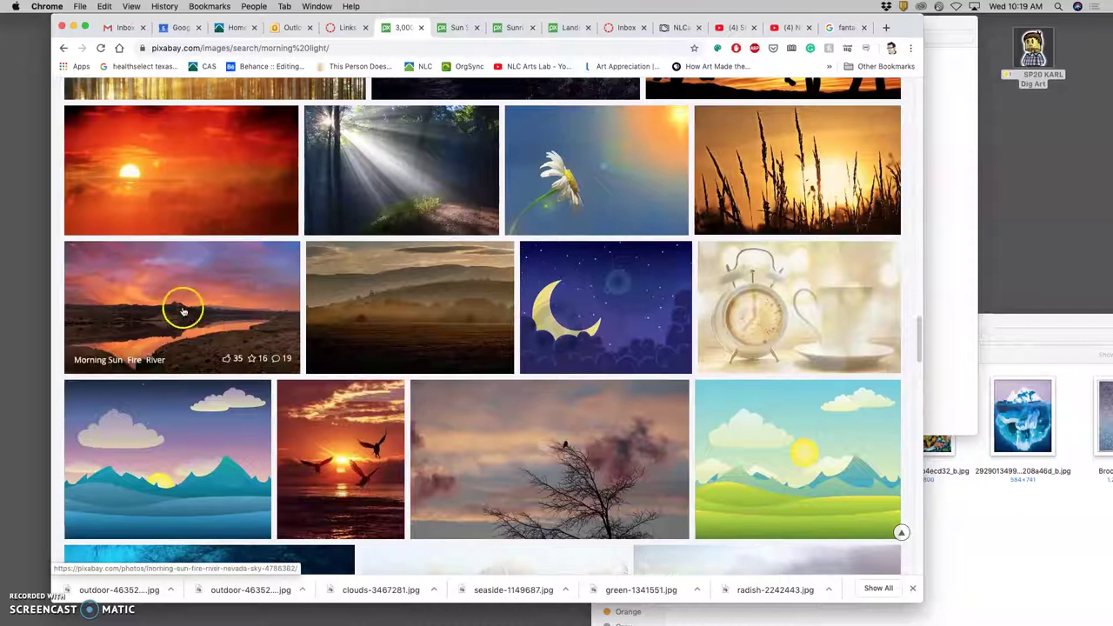
pyautogui.rightClick(182, 310)
pyautogui.click(196, 316)
pyautogui.scroll(-10, 472, 348)
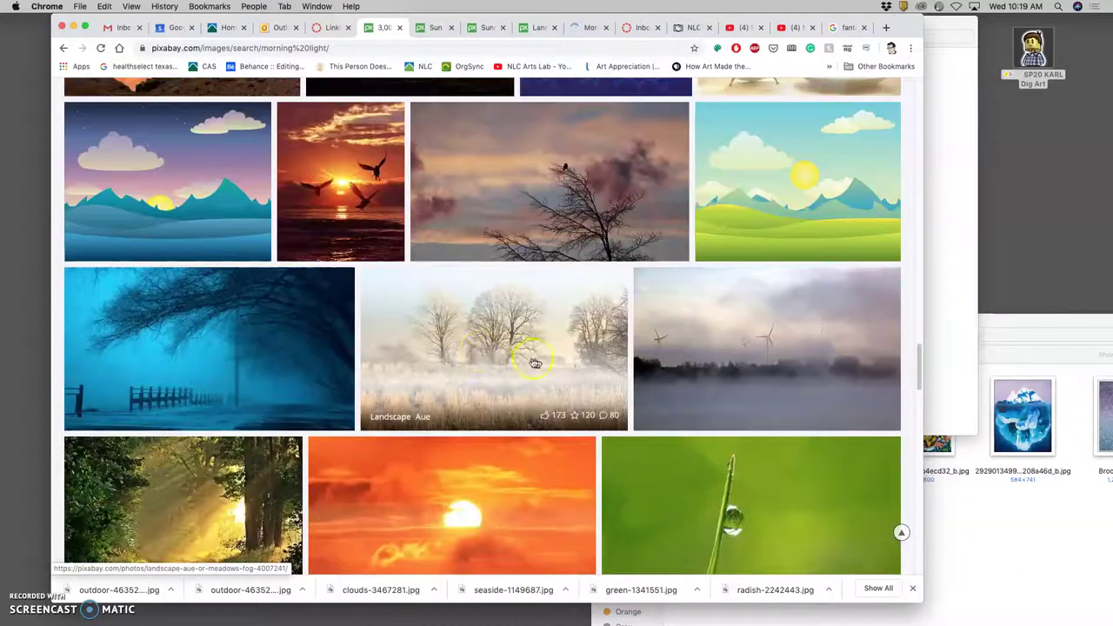
pyautogui.scroll(-5, 537, 364)
pyautogui.scroll(-5, 535, 364)
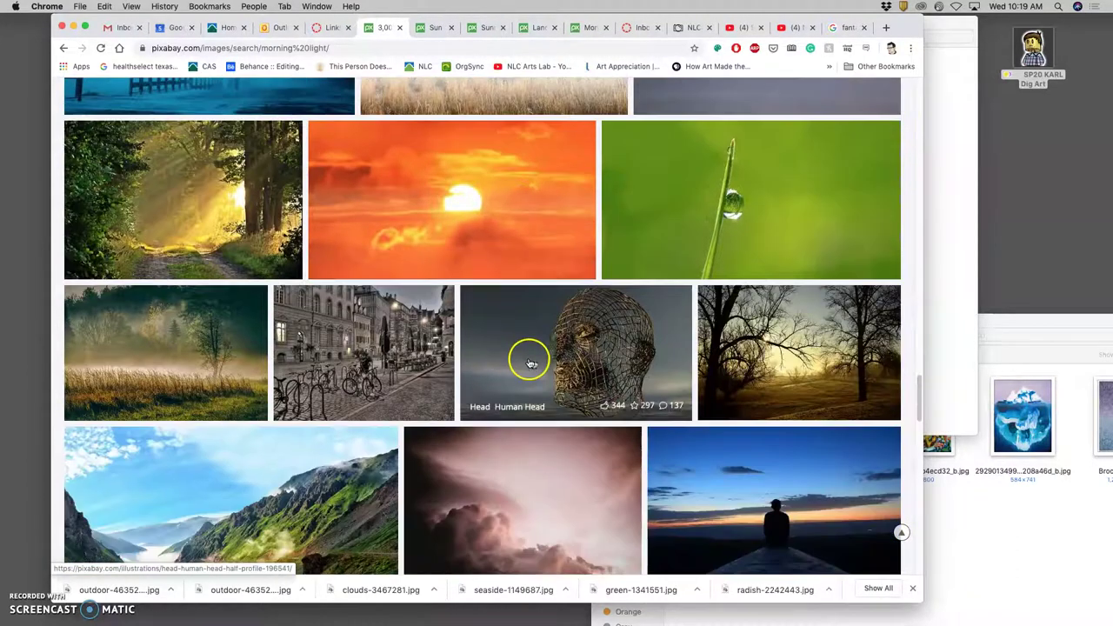
pyautogui.scroll(-4, 535, 362)
pyautogui.scroll(-6, 553, 363)
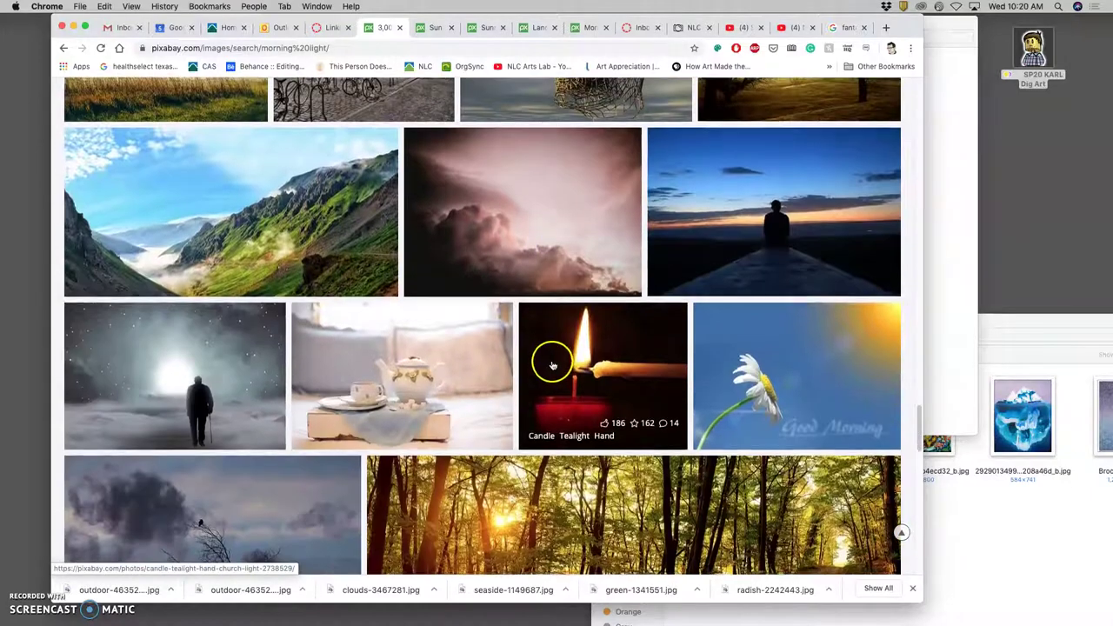
pyautogui.scroll(-4, 553, 366)
pyautogui.scroll(-3, 552, 366)
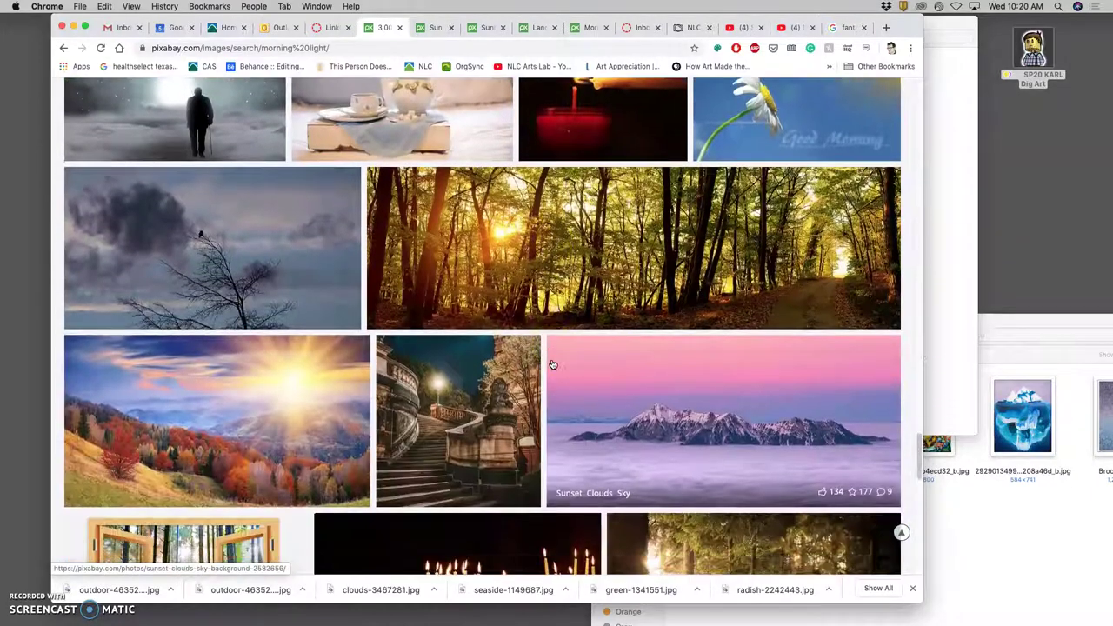
pyautogui.scroll(-12, 552, 365)
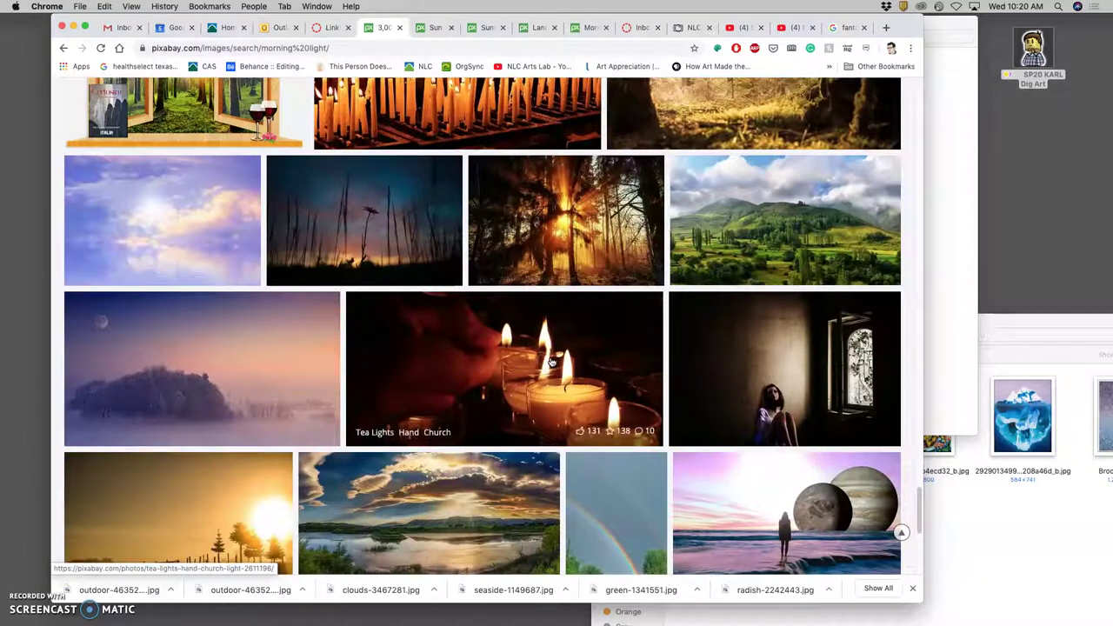
pyautogui.scroll(-8, 551, 362)
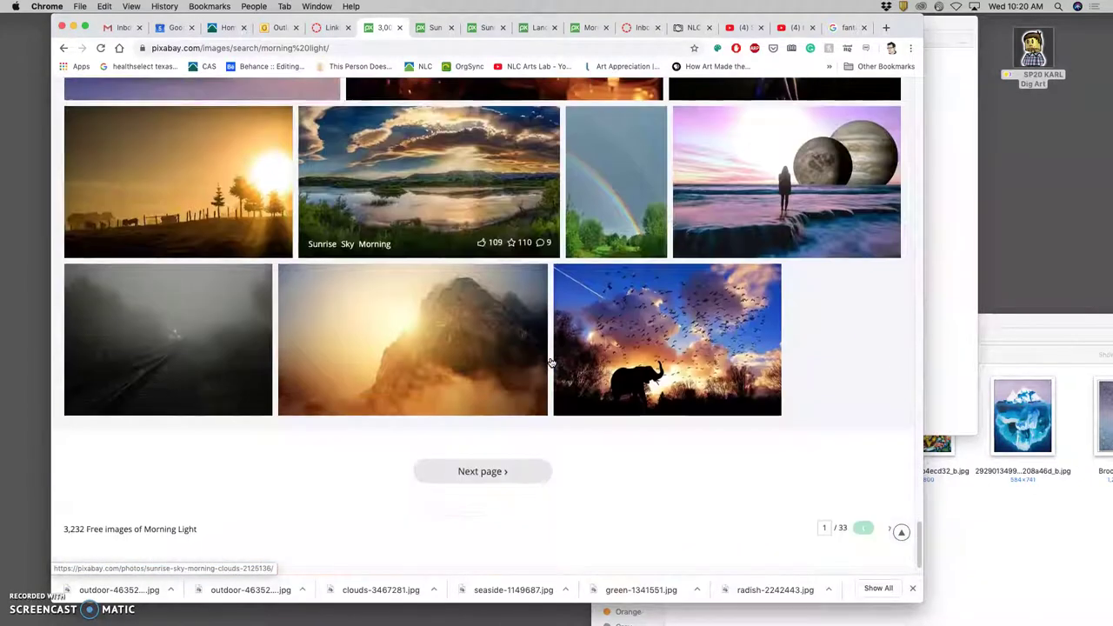
pyautogui.scroll(5, 551, 362)
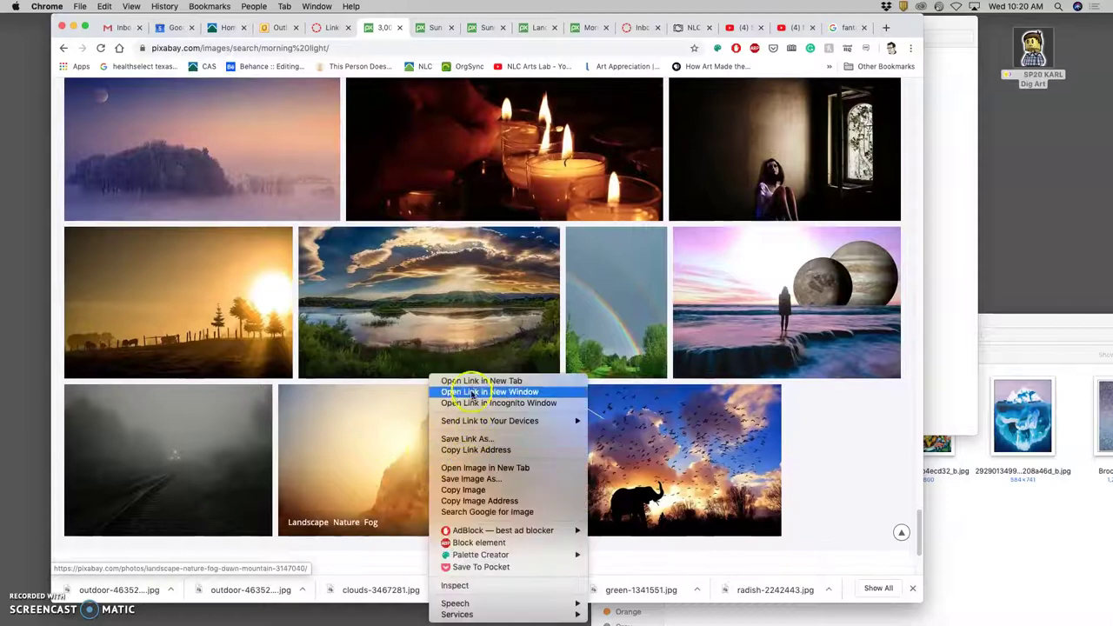
# Open the Landscape Nature Fog photo, then download sunbeam at 4366×2911 and sunrise clouds at 5184×3456
pyautogui.click(481, 381)
pyautogui.scroll(-3, 530, 410)
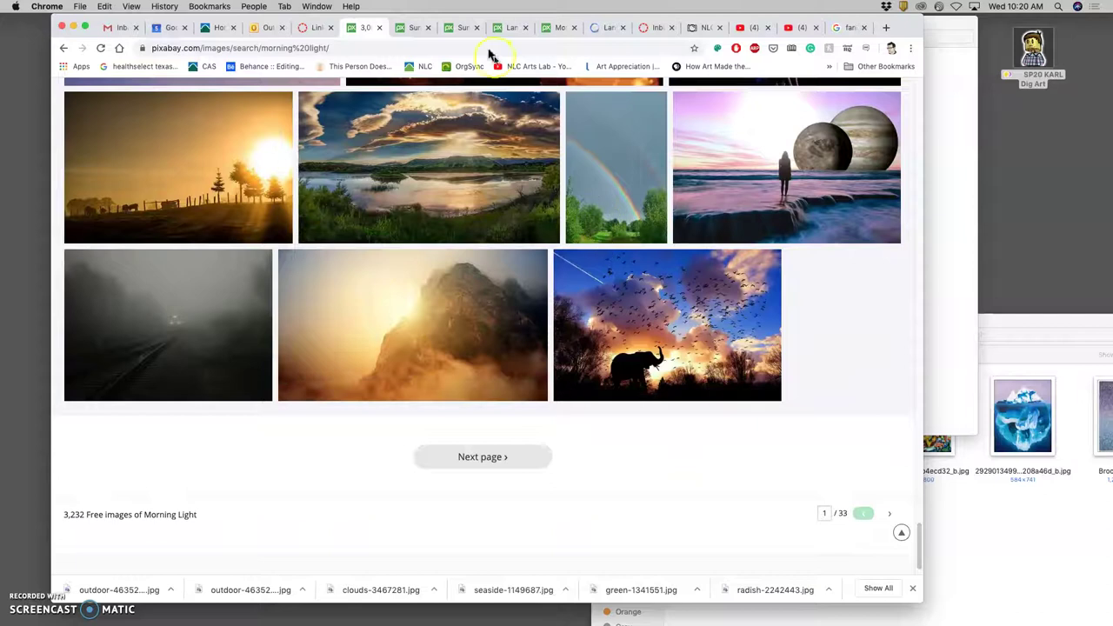
pyautogui.click(415, 29)
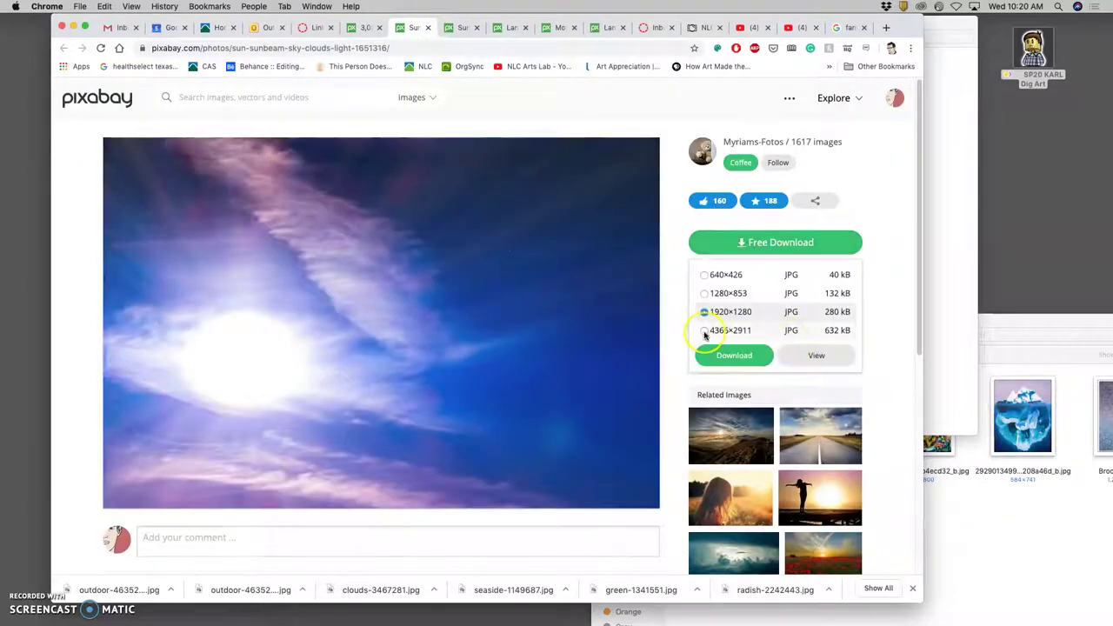
pyautogui.click(704, 331)
pyautogui.click(735, 355)
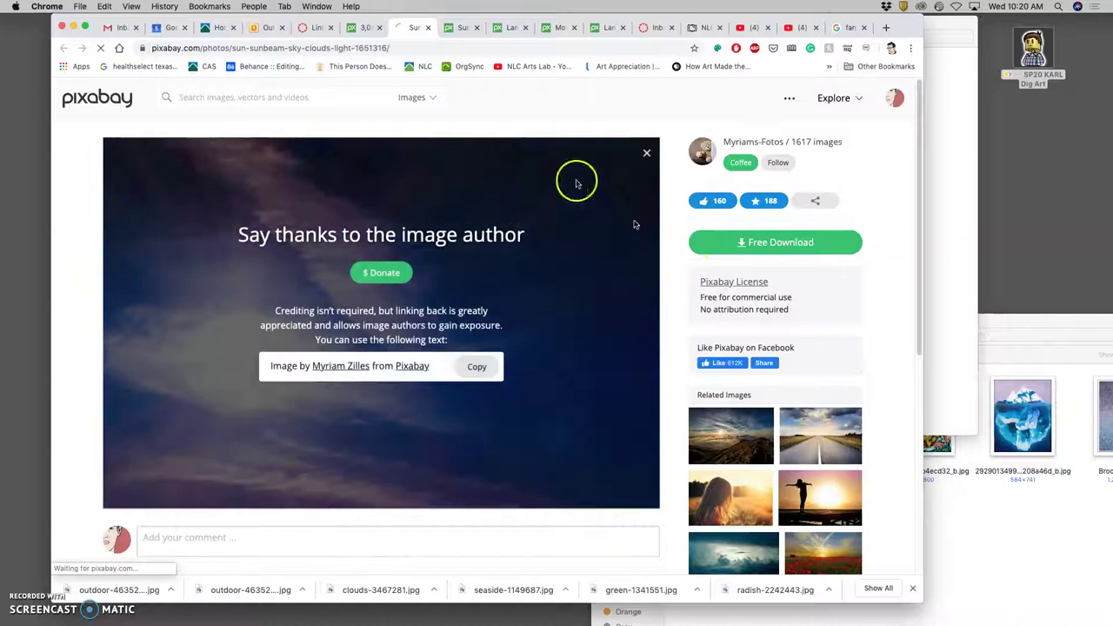
pyautogui.click(461, 27)
pyautogui.click(755, 246)
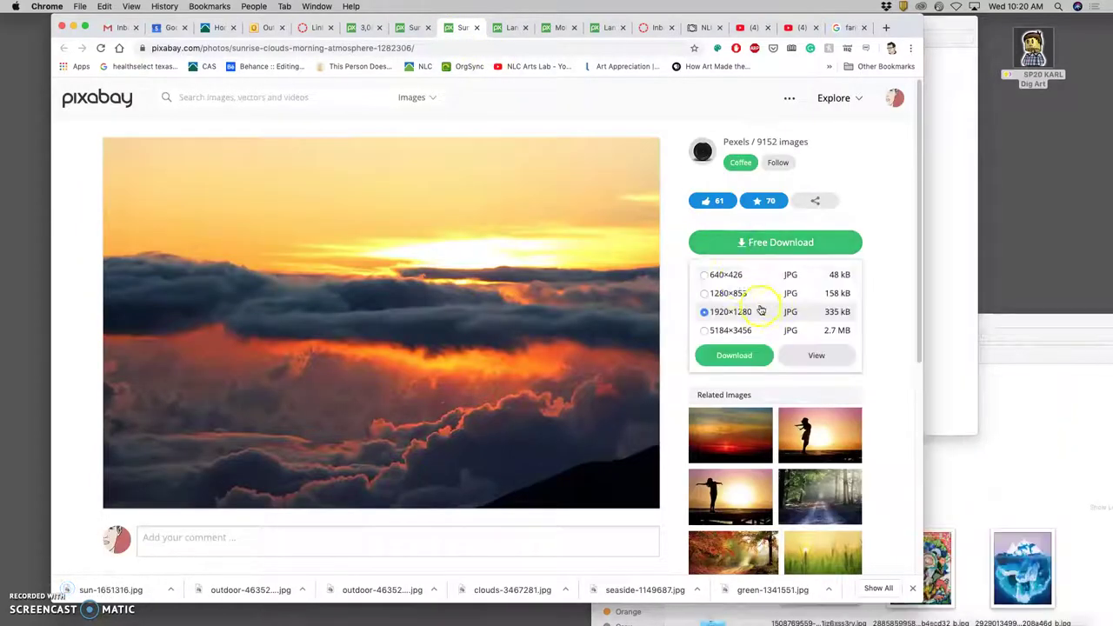
pyautogui.click(705, 331)
pyautogui.click(726, 357)
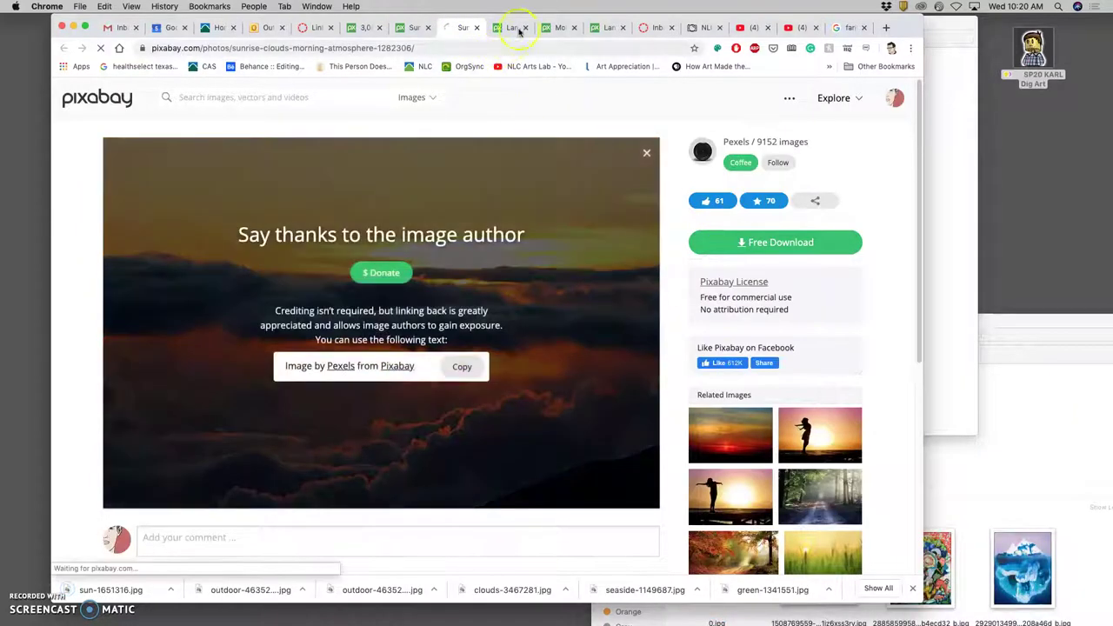
# Download the landscape sunrise photo at 5456×3632 and the morning sun photo at 6000×3375
pyautogui.click(512, 29)
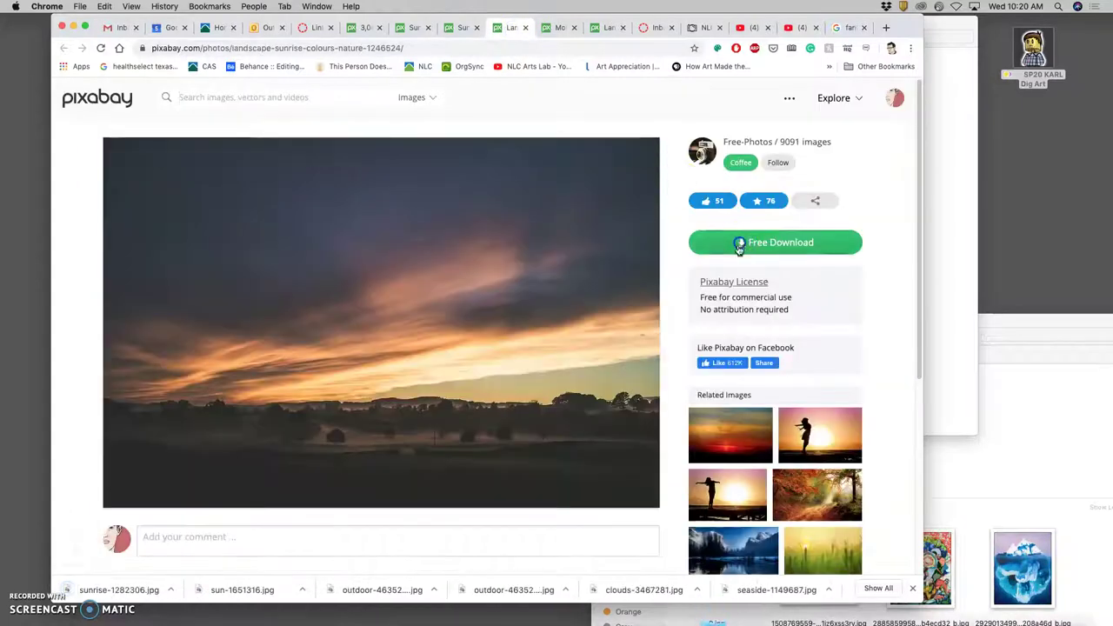
pyautogui.click(726, 333)
pyautogui.click(734, 355)
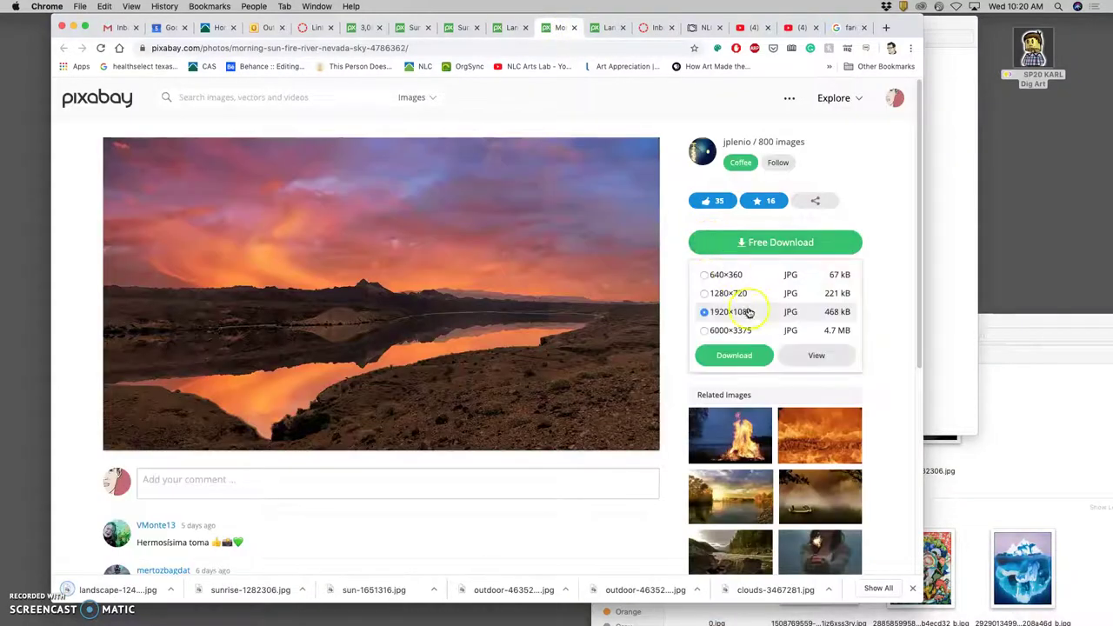
pyautogui.click(705, 331)
pyautogui.click(715, 354)
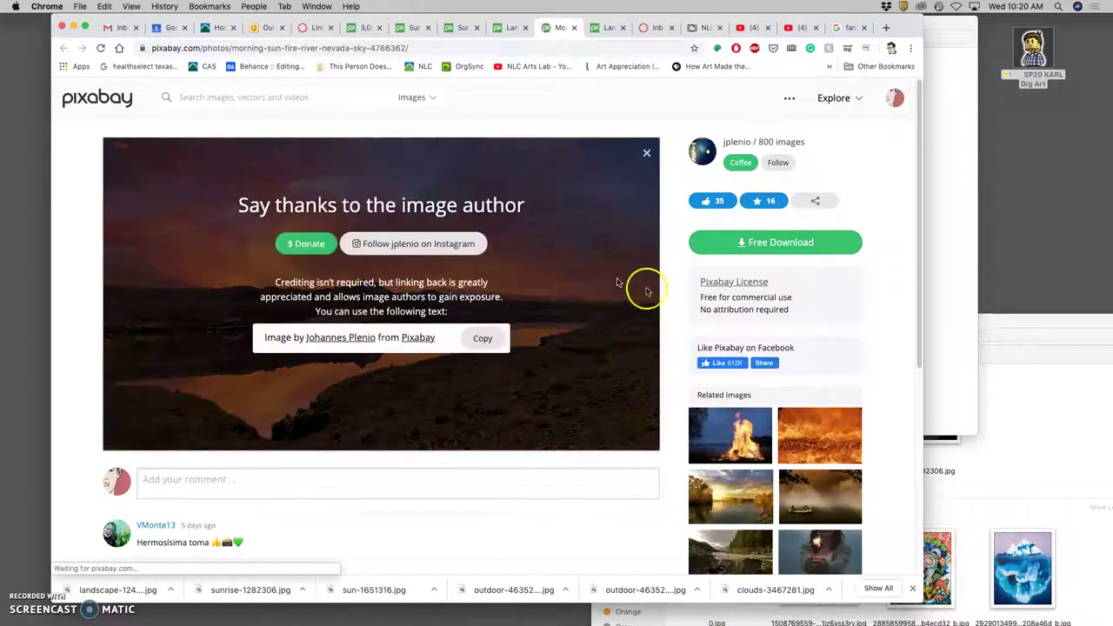
# Close the finished photo tabs, leaving the Morning Light results
pyautogui.click(465, 29)
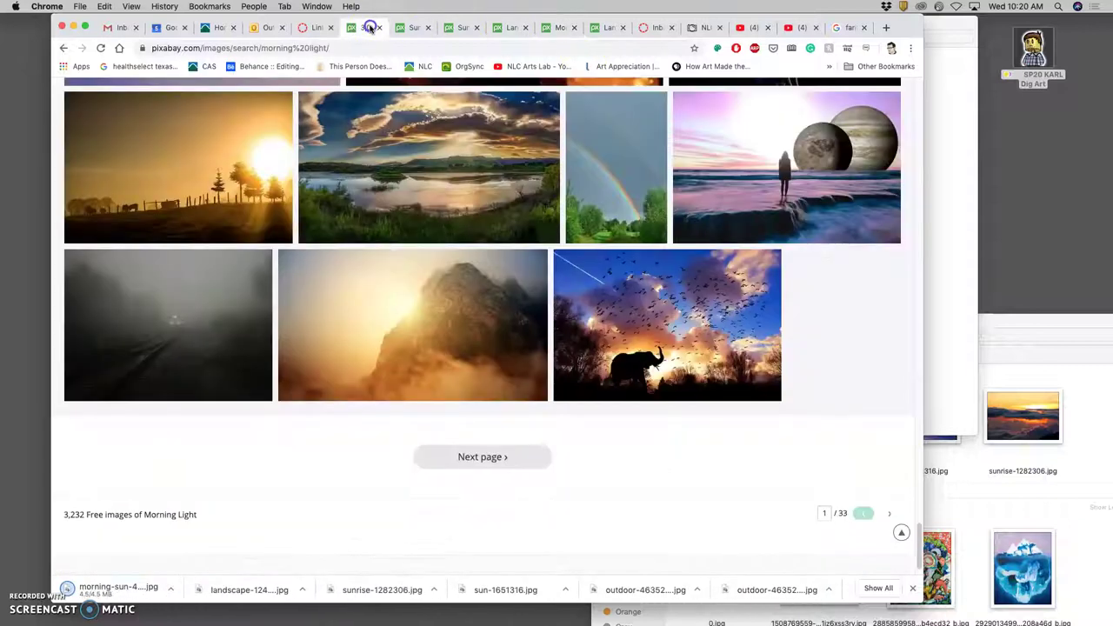
pyautogui.click(426, 28)
pyautogui.click(429, 29)
pyautogui.click(429, 29)
pyautogui.click(429, 28)
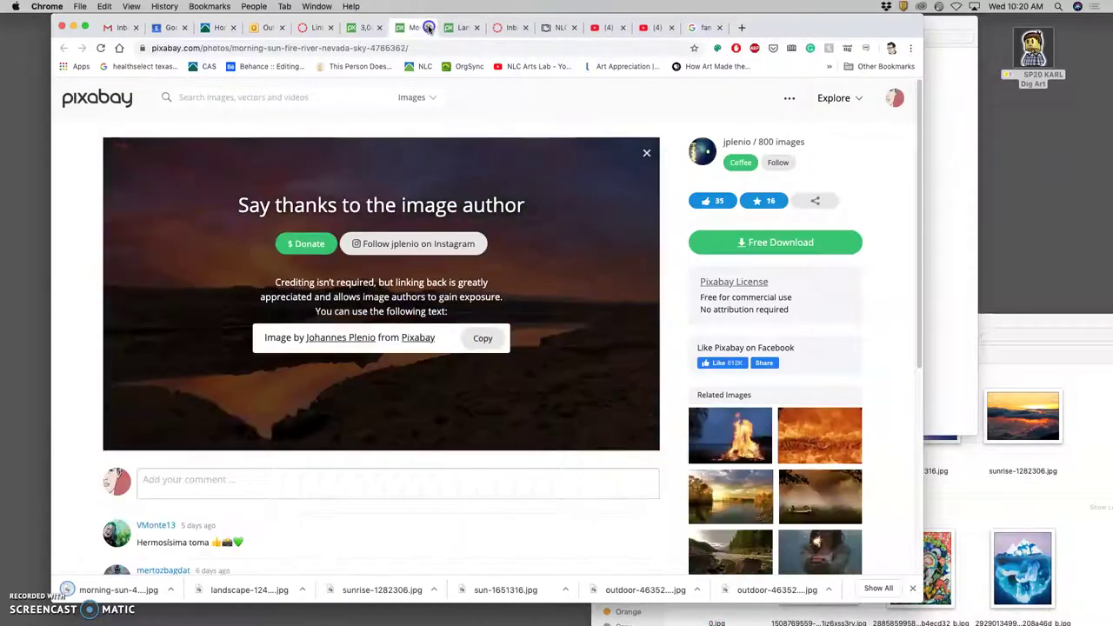
pyautogui.click(429, 28)
pyautogui.click(429, 29)
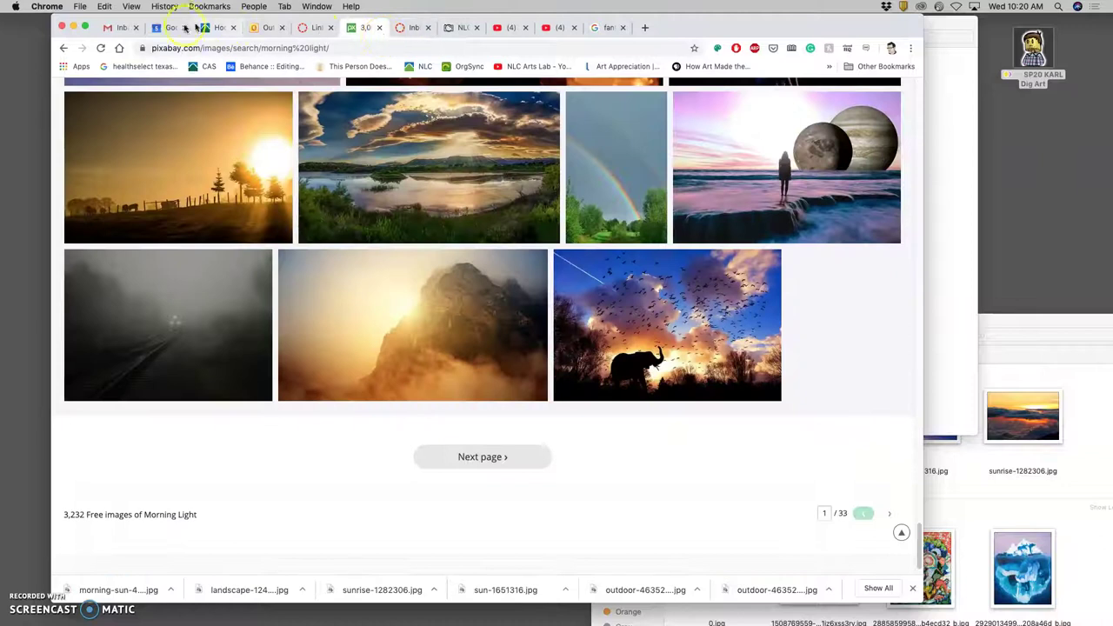
pyautogui.click(318, 29)
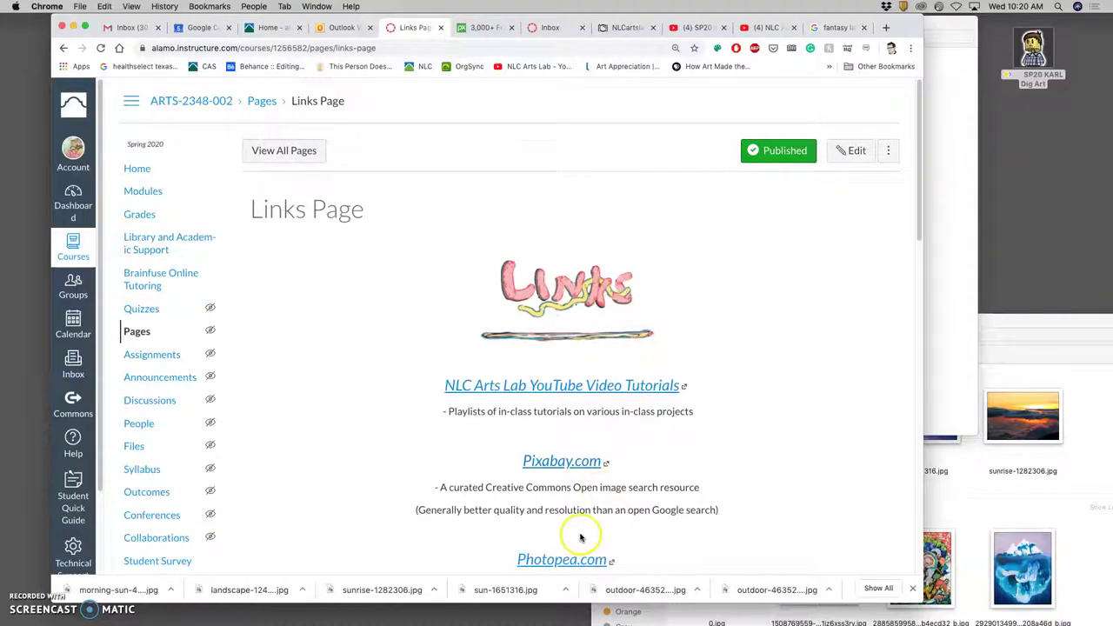
pyautogui.scroll(-1, 578, 531)
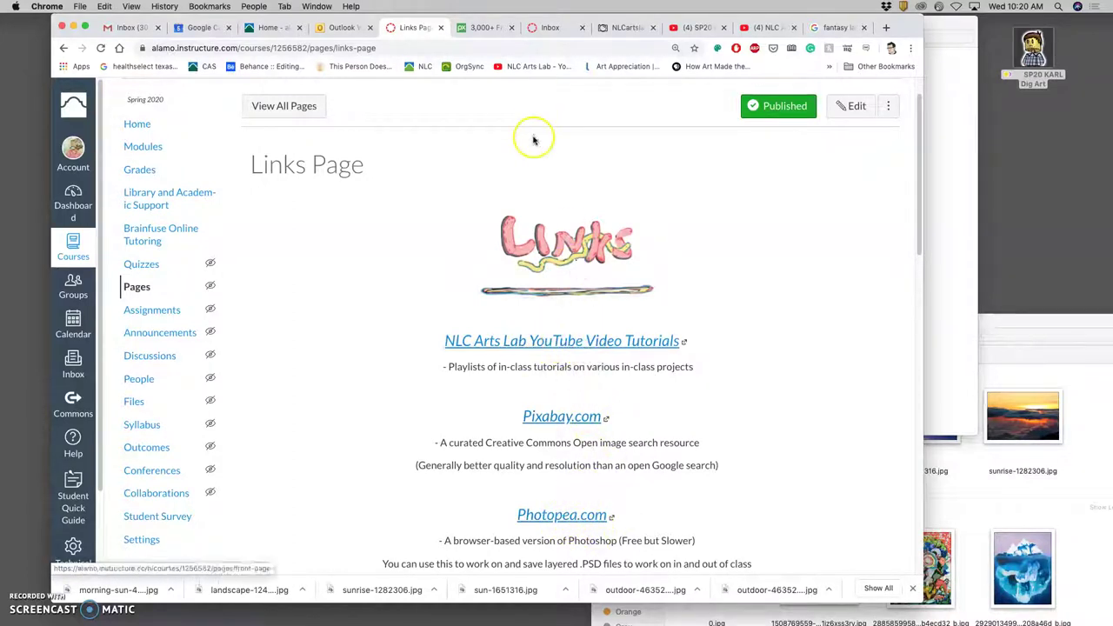
pyautogui.click(479, 29)
pyautogui.scroll(3, 703, 291)
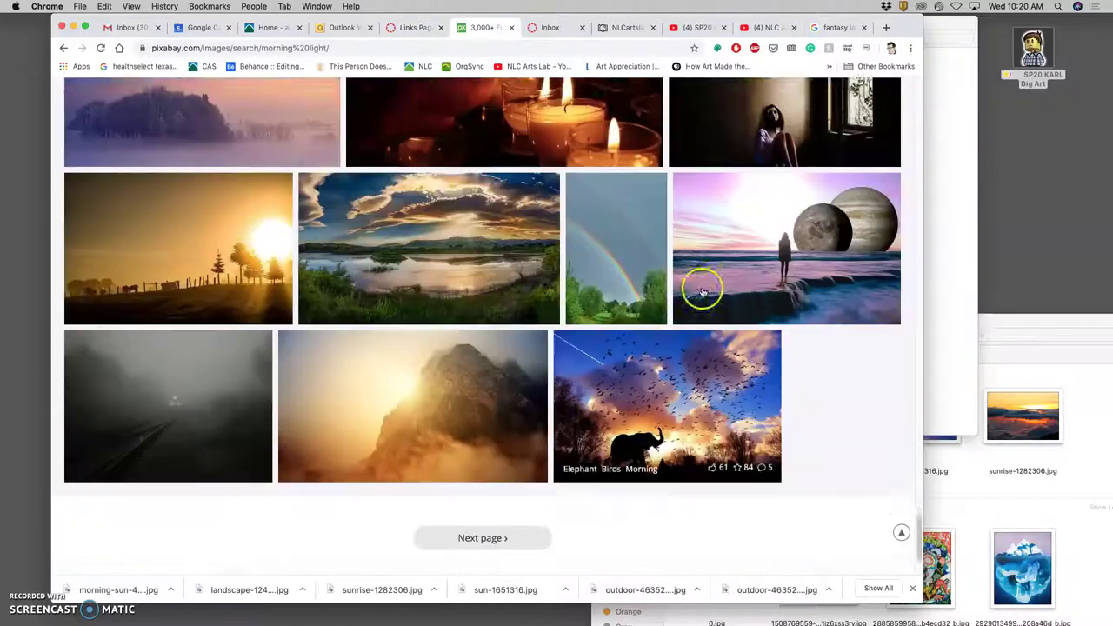
pyautogui.scroll(15, 685, 284)
pyautogui.scroll(-15, 532, 177)
pyautogui.scroll(15, 533, 176)
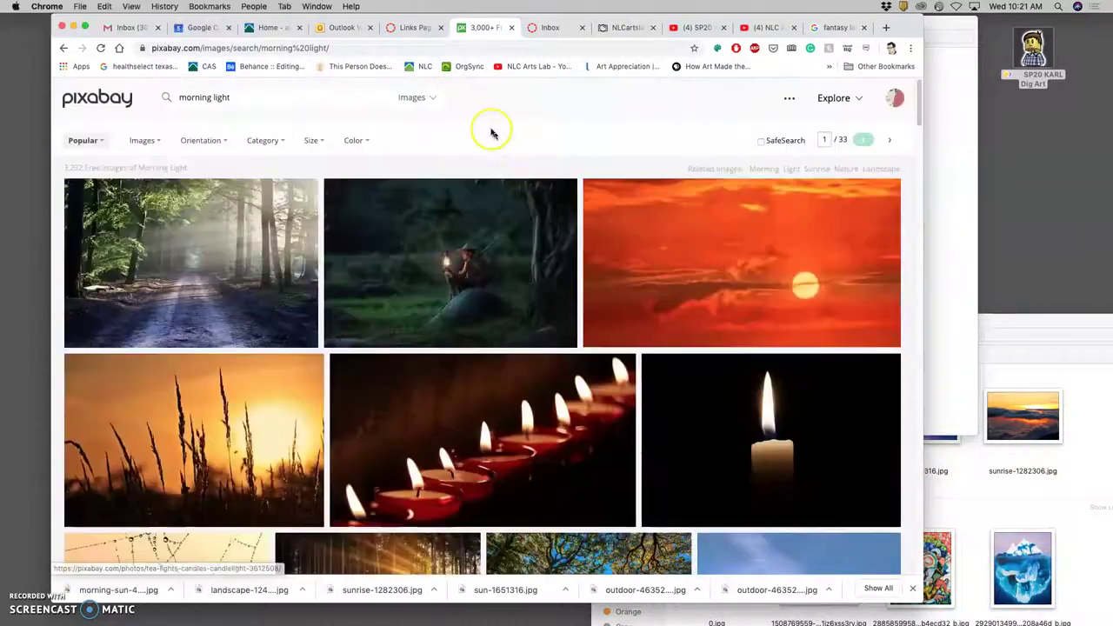
# Search Pixabay for 'fantasy landscape', browse the 2,596 results, and return to the top
pyautogui.moveTo(259, 99); pyautogui.dragTo(145, 100)
pyautogui.write('fantasy landscape')
pyautogui.press('Return')
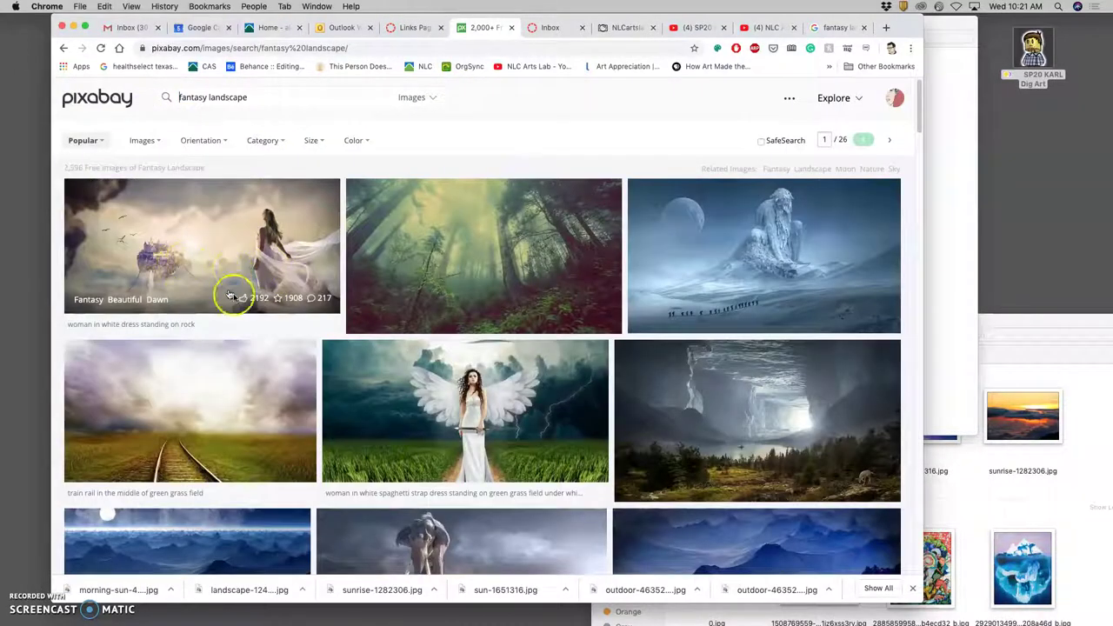
pyautogui.scroll(-1, 600, 354)
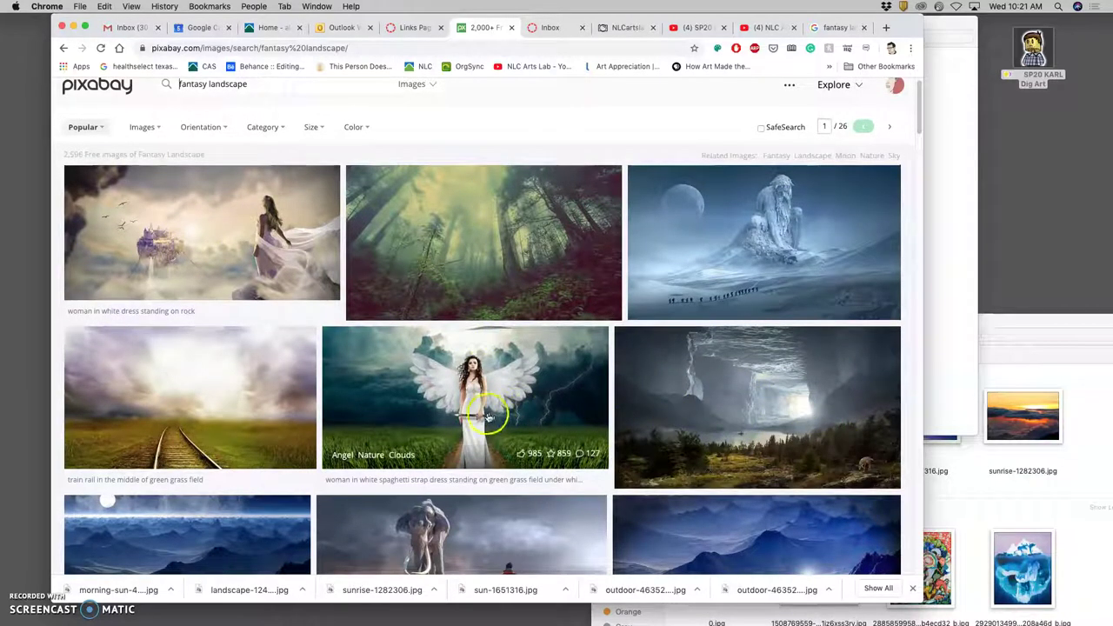
pyautogui.scroll(-3, 777, 300)
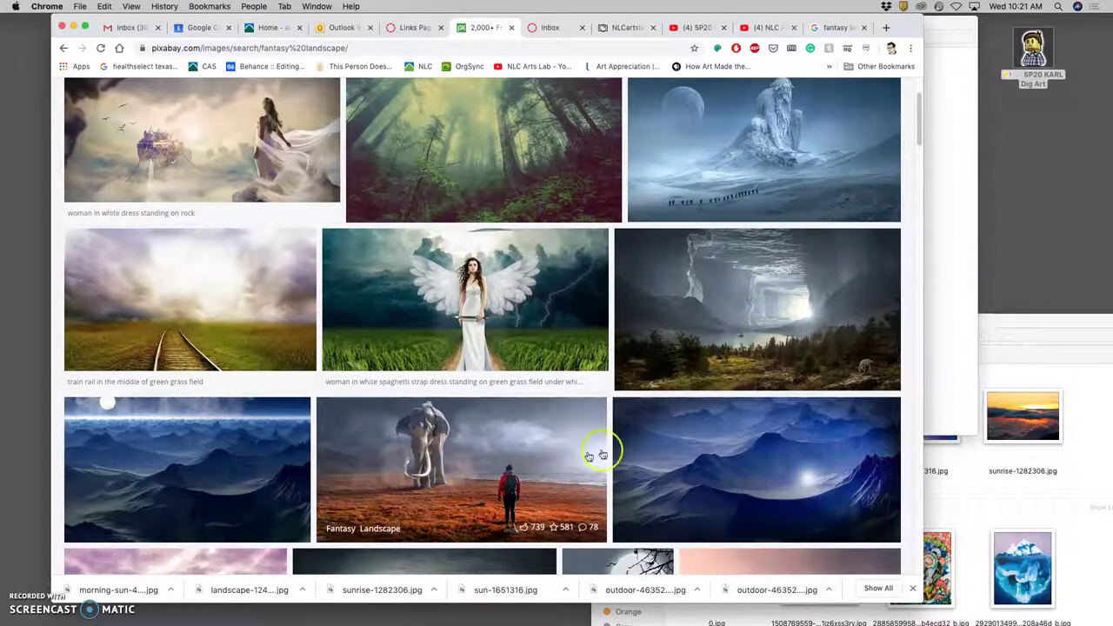
pyautogui.scroll(-6, 609, 452)
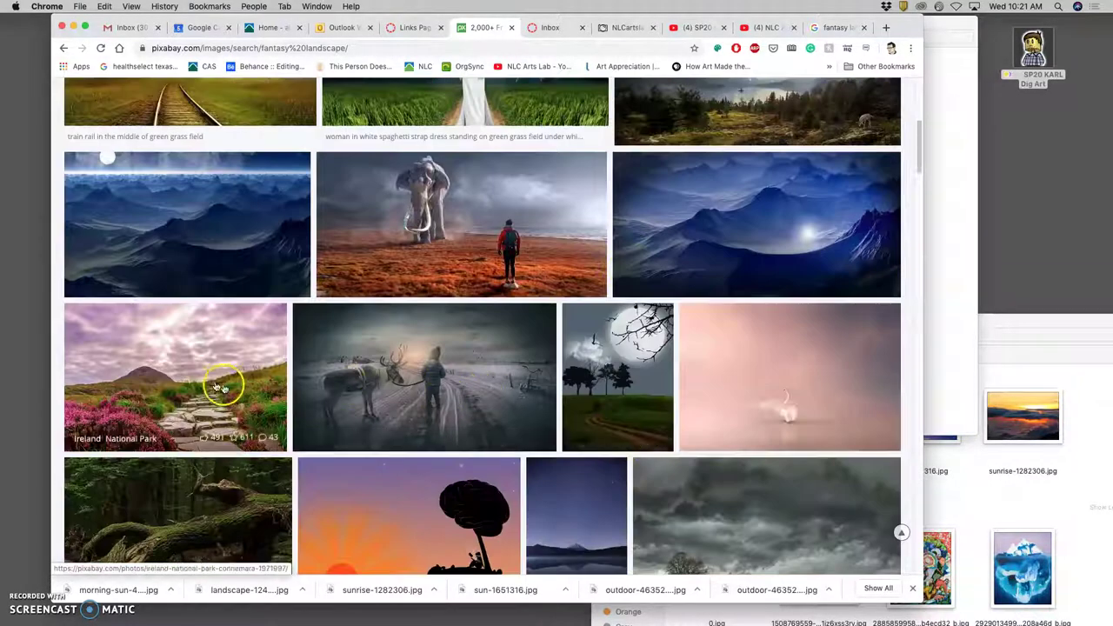
pyautogui.scroll(-4, 211, 386)
pyautogui.scroll(-7, 528, 421)
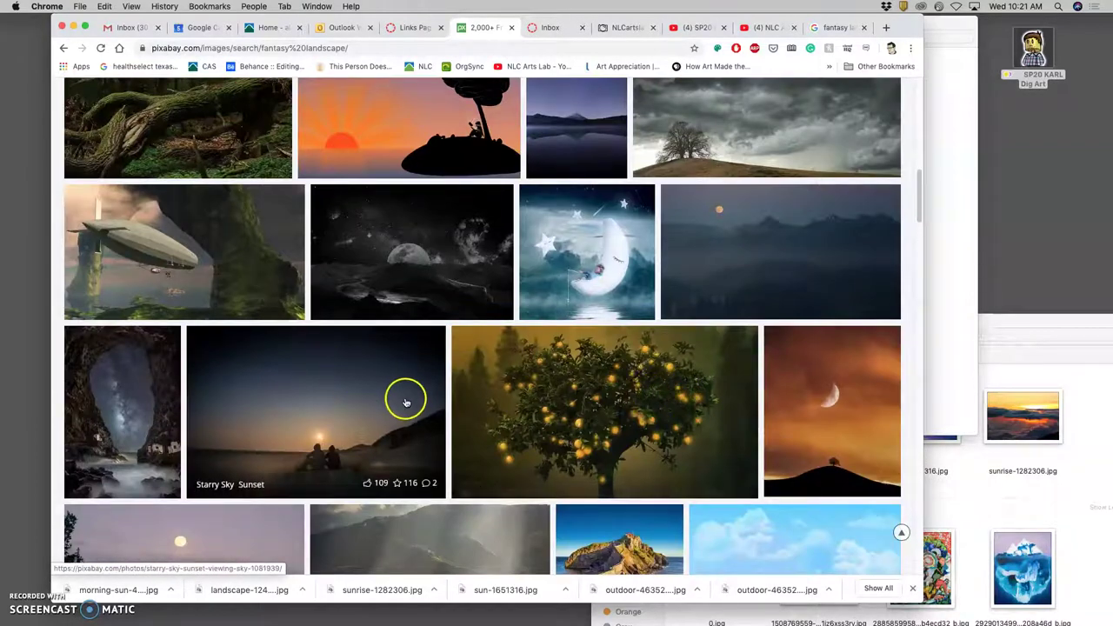
pyautogui.scroll(-5, 405, 395)
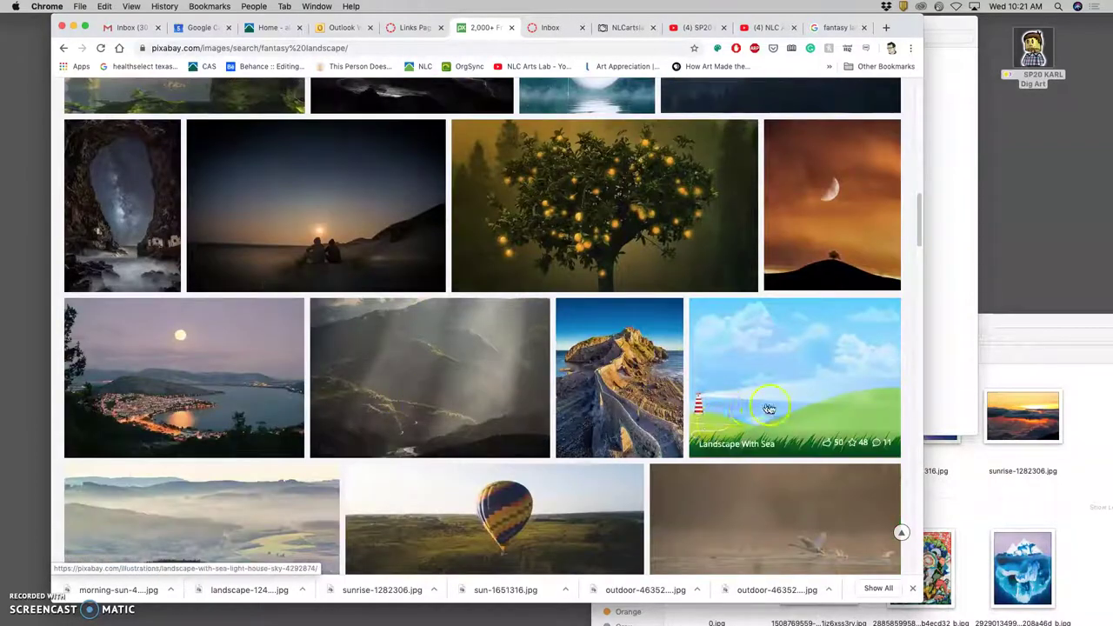
pyautogui.scroll(-3, 345, 385)
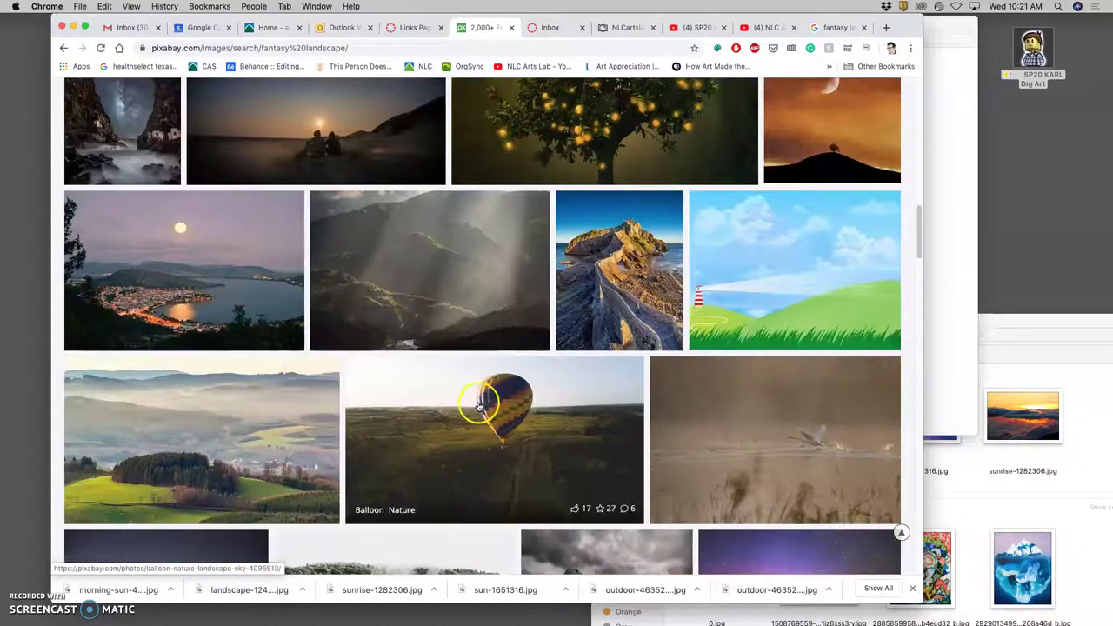
pyautogui.scroll(-10, 477, 397)
pyautogui.scroll(-1, 466, 398)
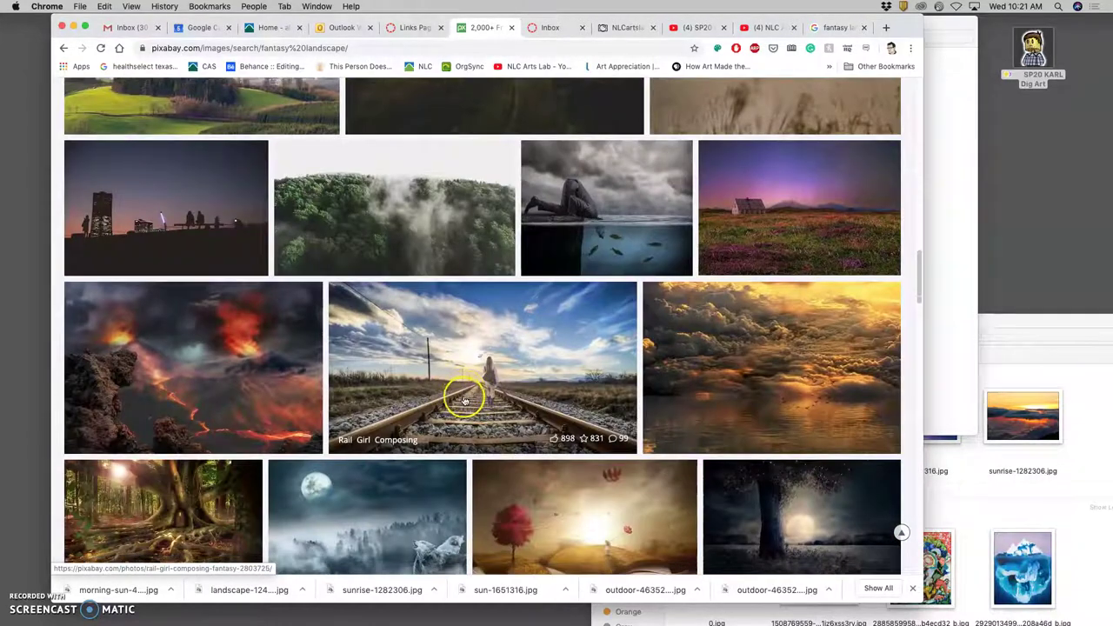
pyautogui.scroll(-8, 322, 385)
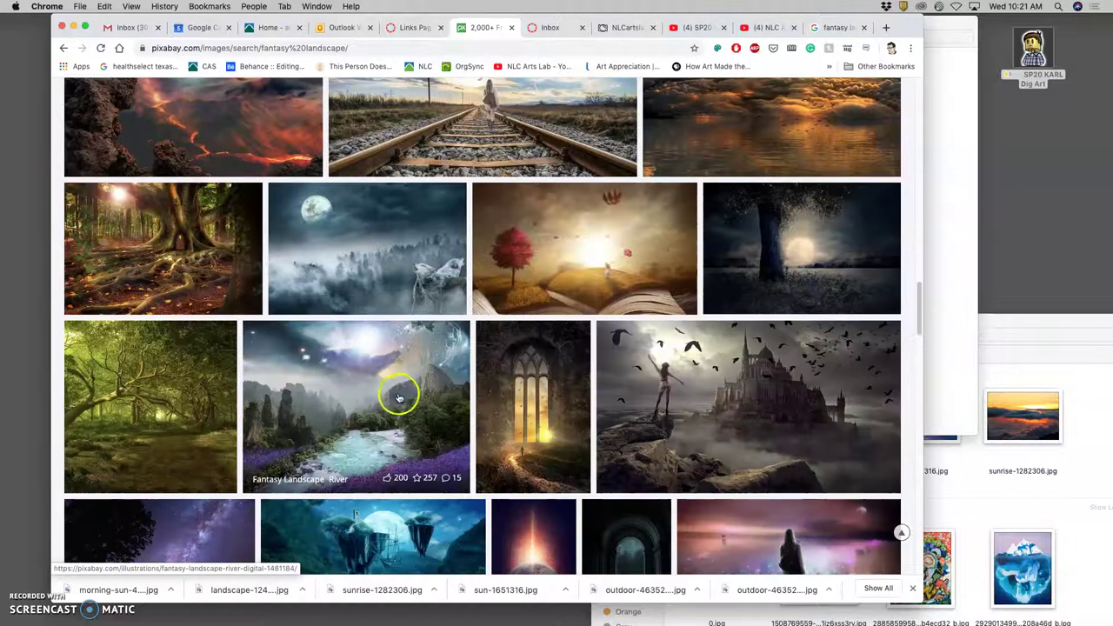
pyautogui.scroll(-4, 405, 398)
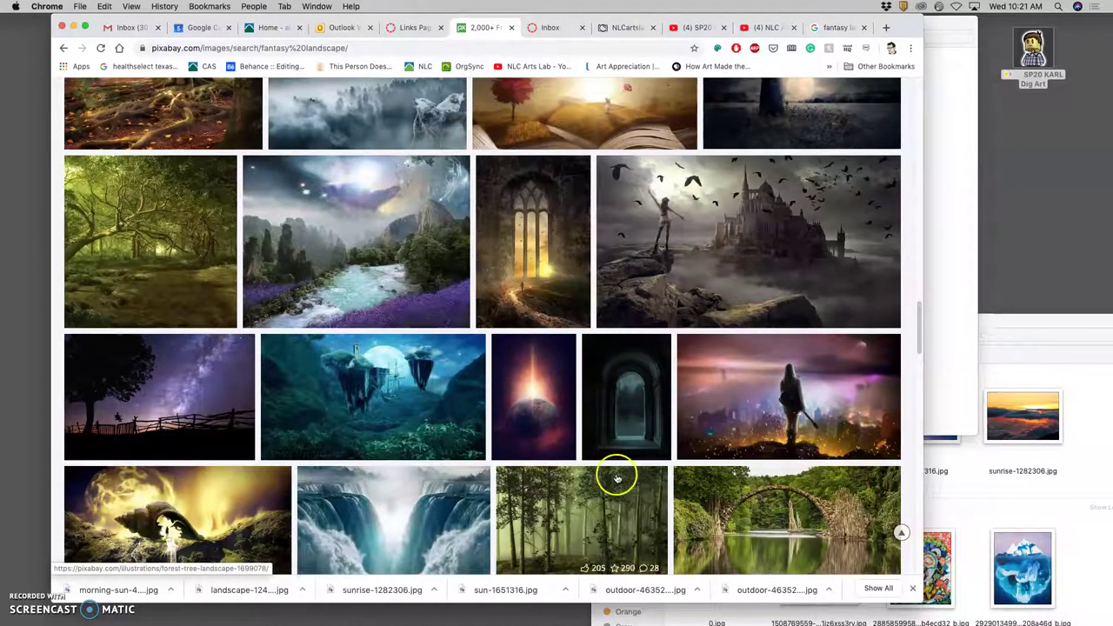
pyautogui.scroll(-4, 532, 426)
pyautogui.scroll(-9, 536, 449)
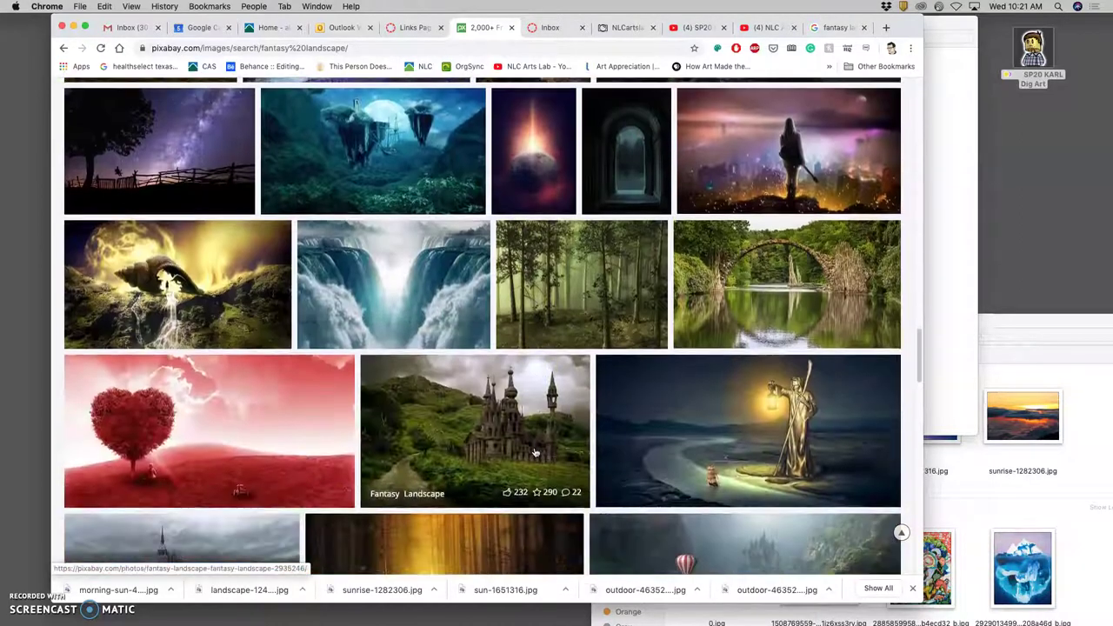
pyautogui.scroll(-7, 535, 451)
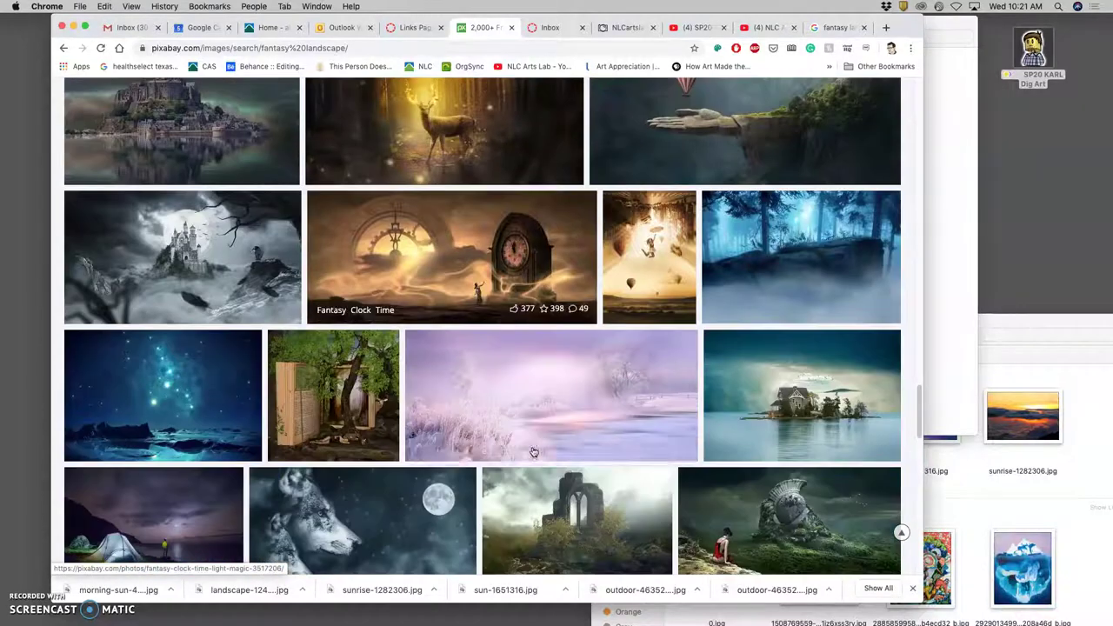
pyautogui.click(473, 360)
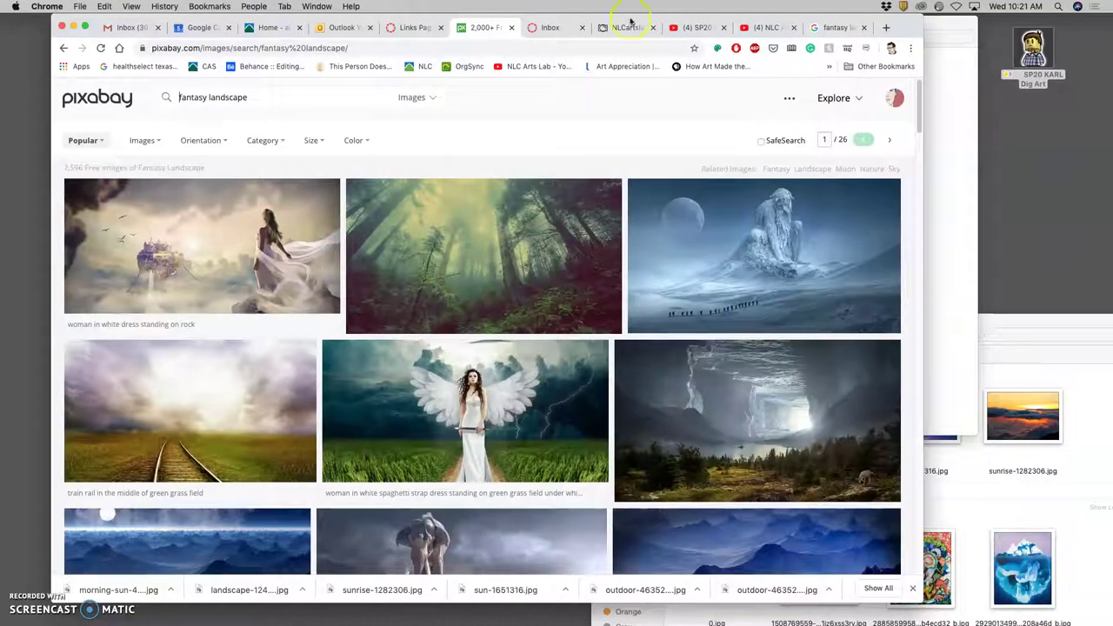
# Move the four images downloaded today from Downloads into the morning light folder
pyautogui.click(74, 27)
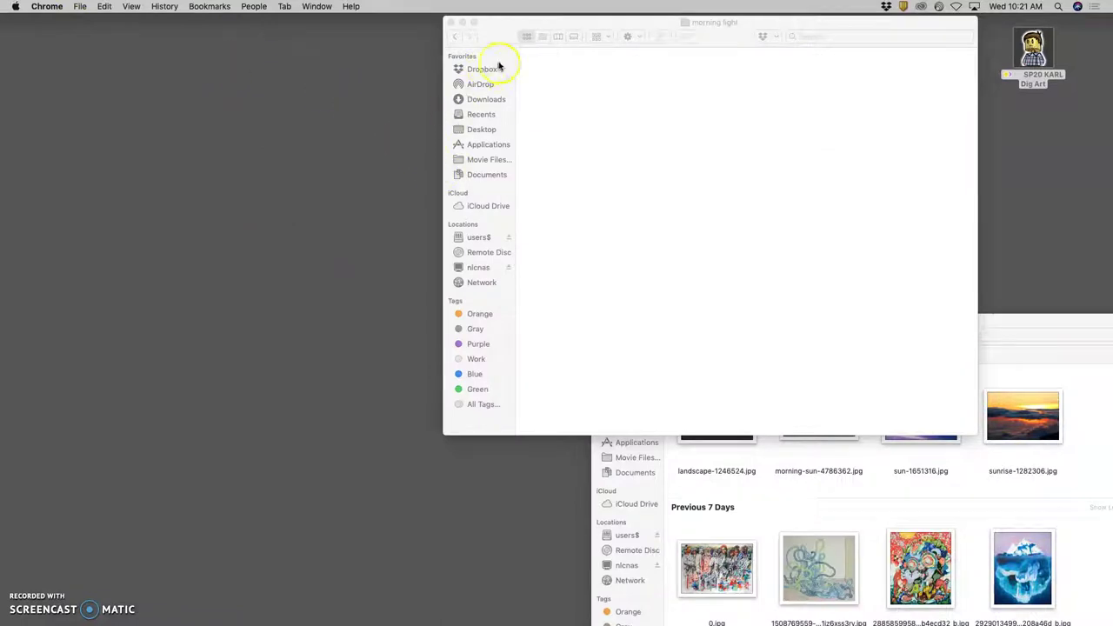
pyautogui.click(1014, 379)
pyautogui.moveTo(1089, 415); pyautogui.dragTo(625, 425)
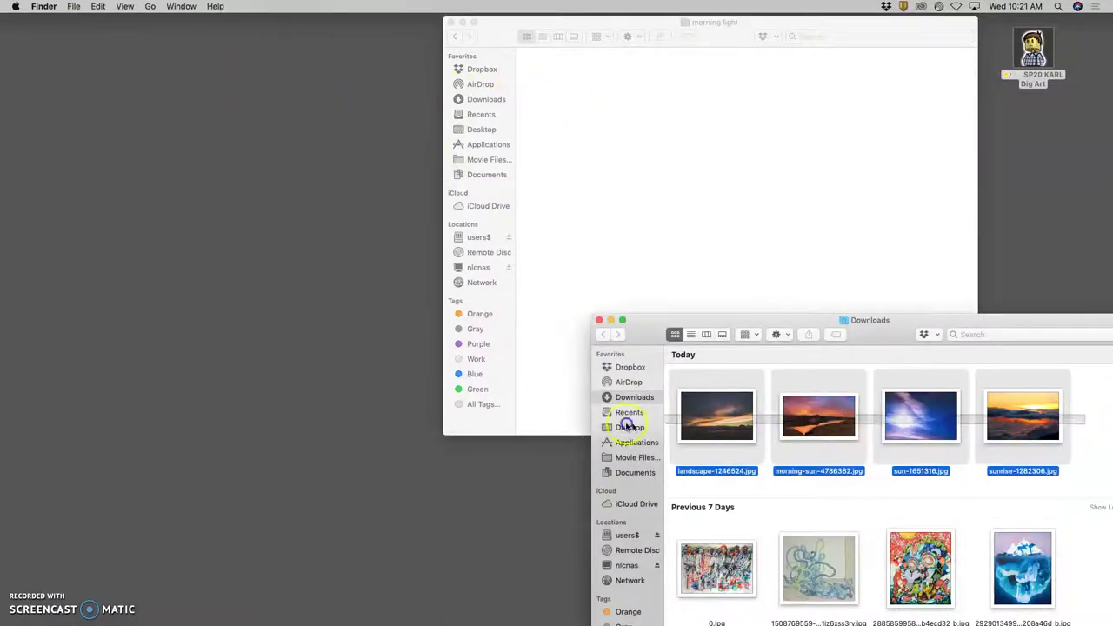
pyautogui.moveTo(715, 419); pyautogui.dragTo(615, 158)
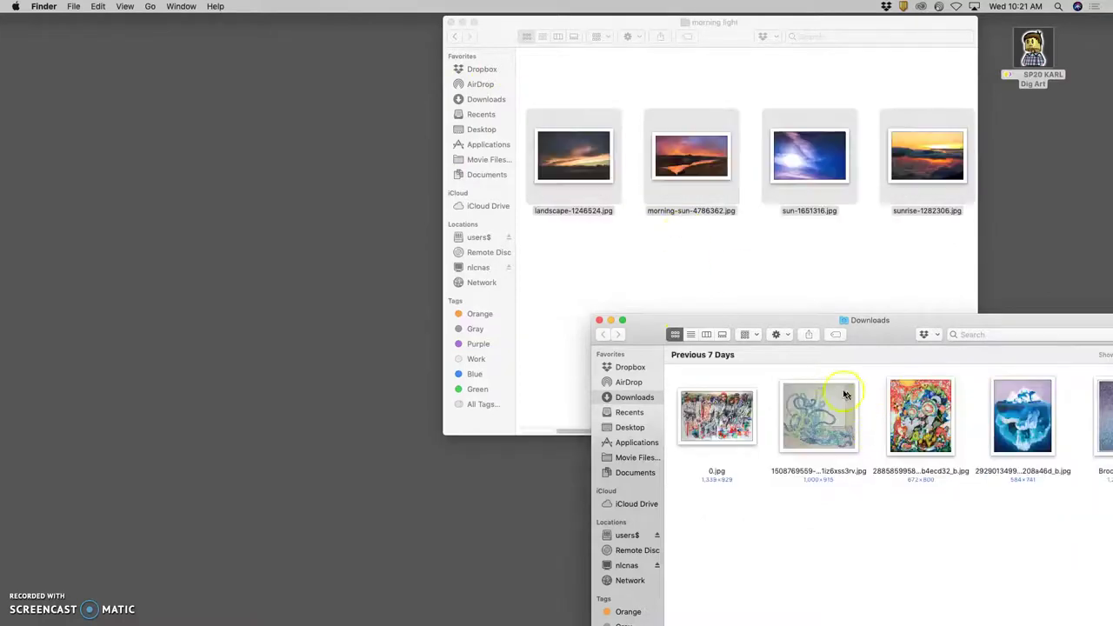
# Close Downloads, return to the references folder, and bring up the morning light folder's options
pyautogui.click(599, 320)
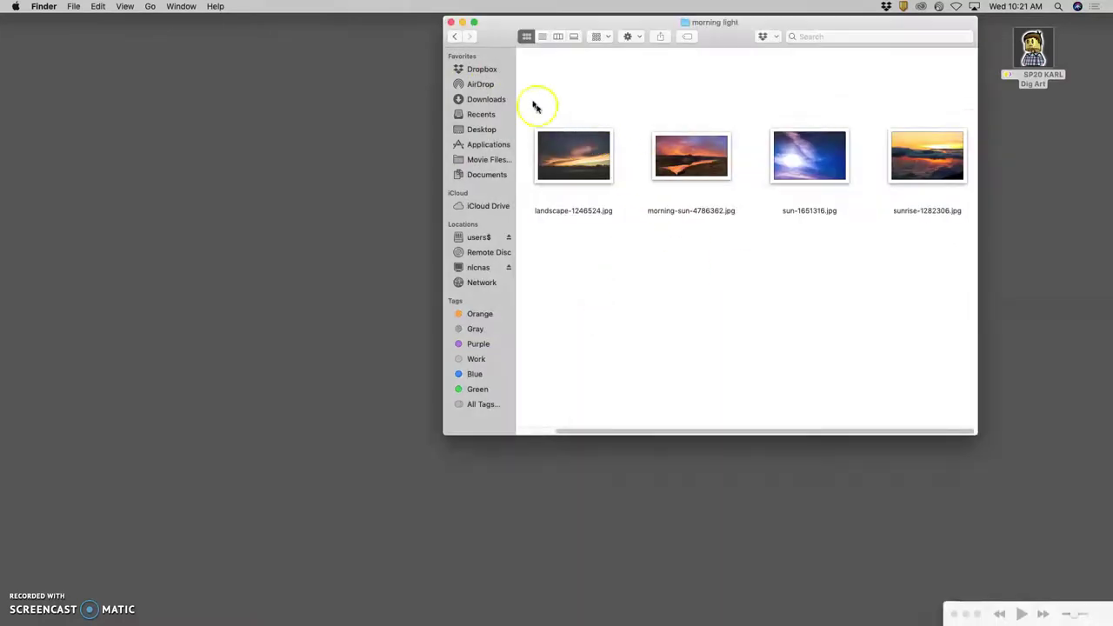
pyautogui.click(452, 36)
pyautogui.click(781, 133)
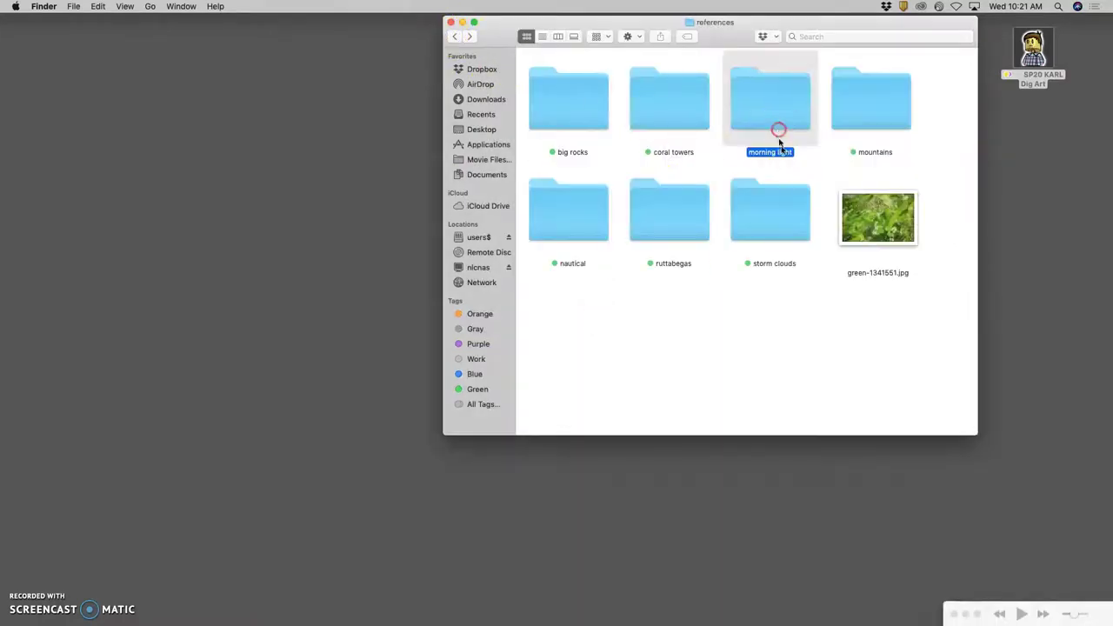
pyautogui.rightClick(779, 130)
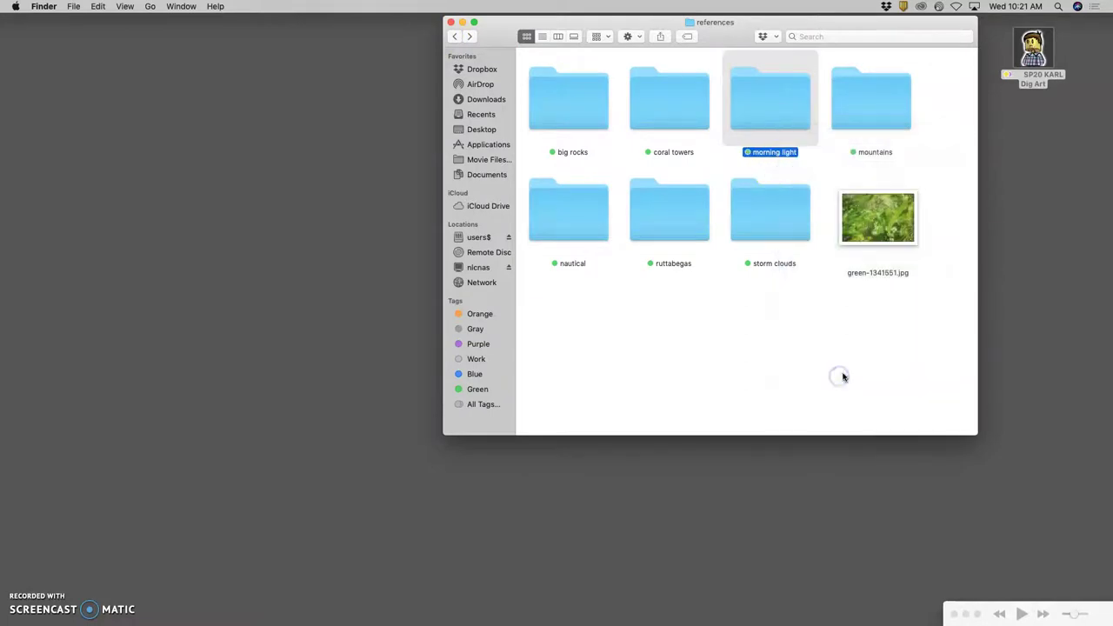